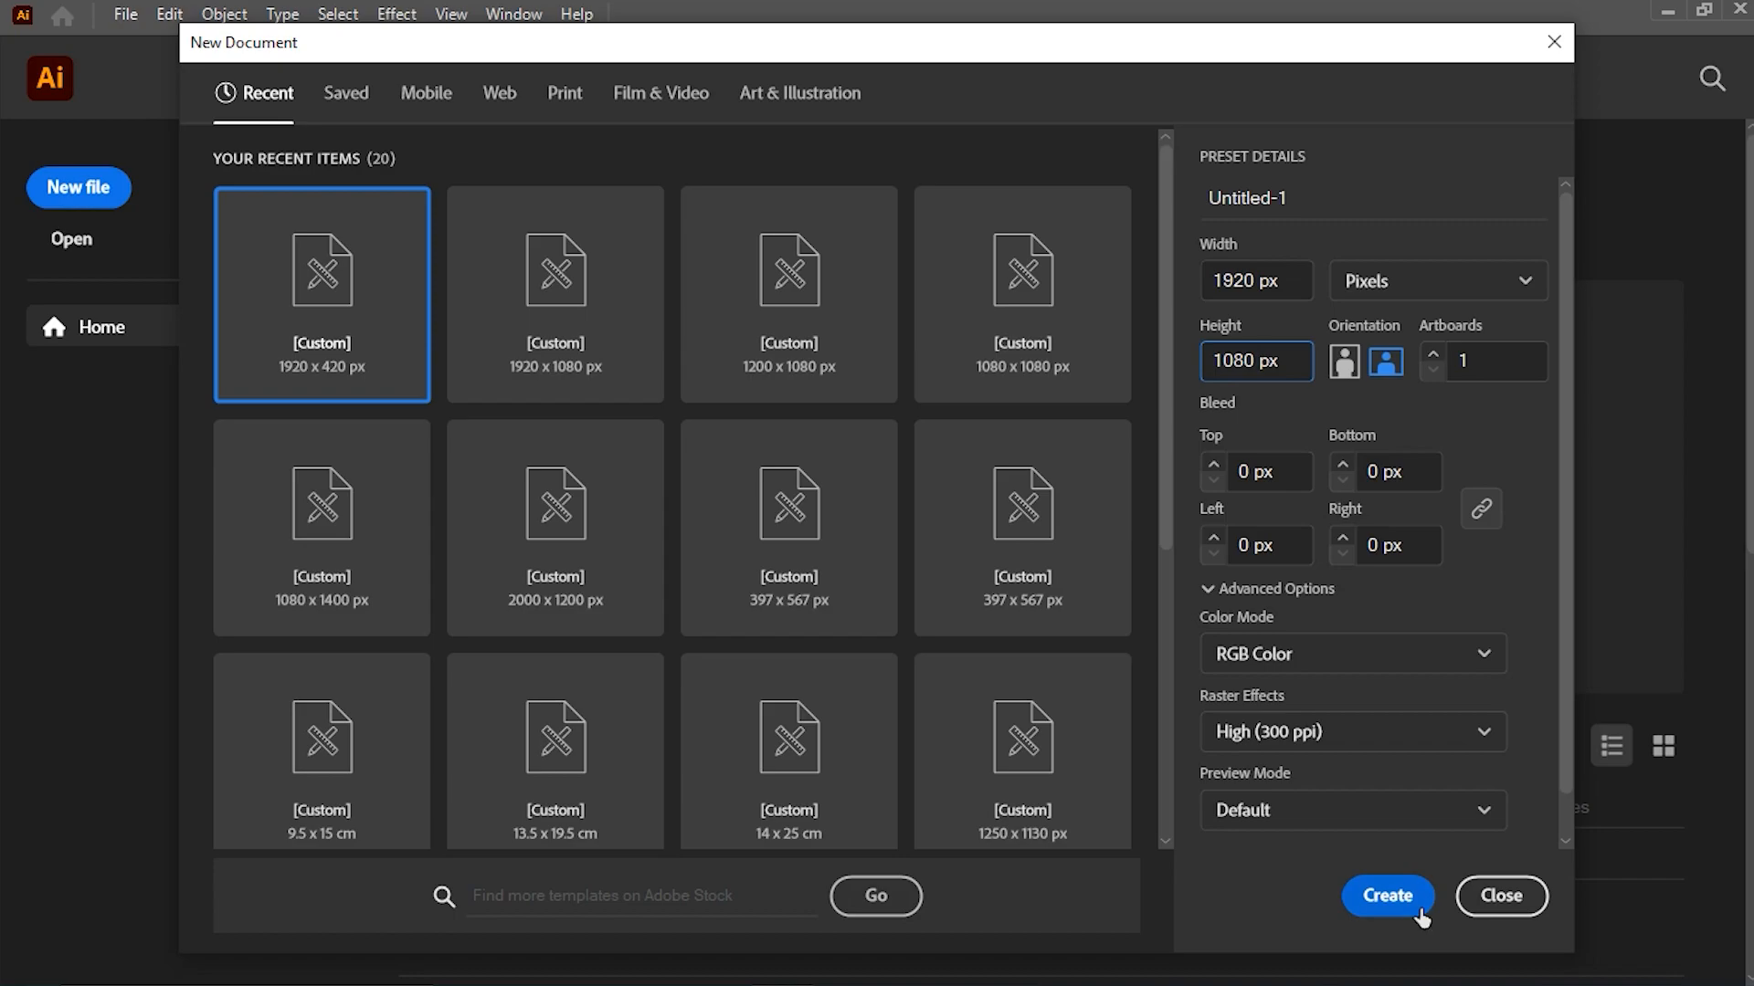
Step: Create a new 1920 x 1080 px document in RGB Color with a single artboard
click(1422, 911)
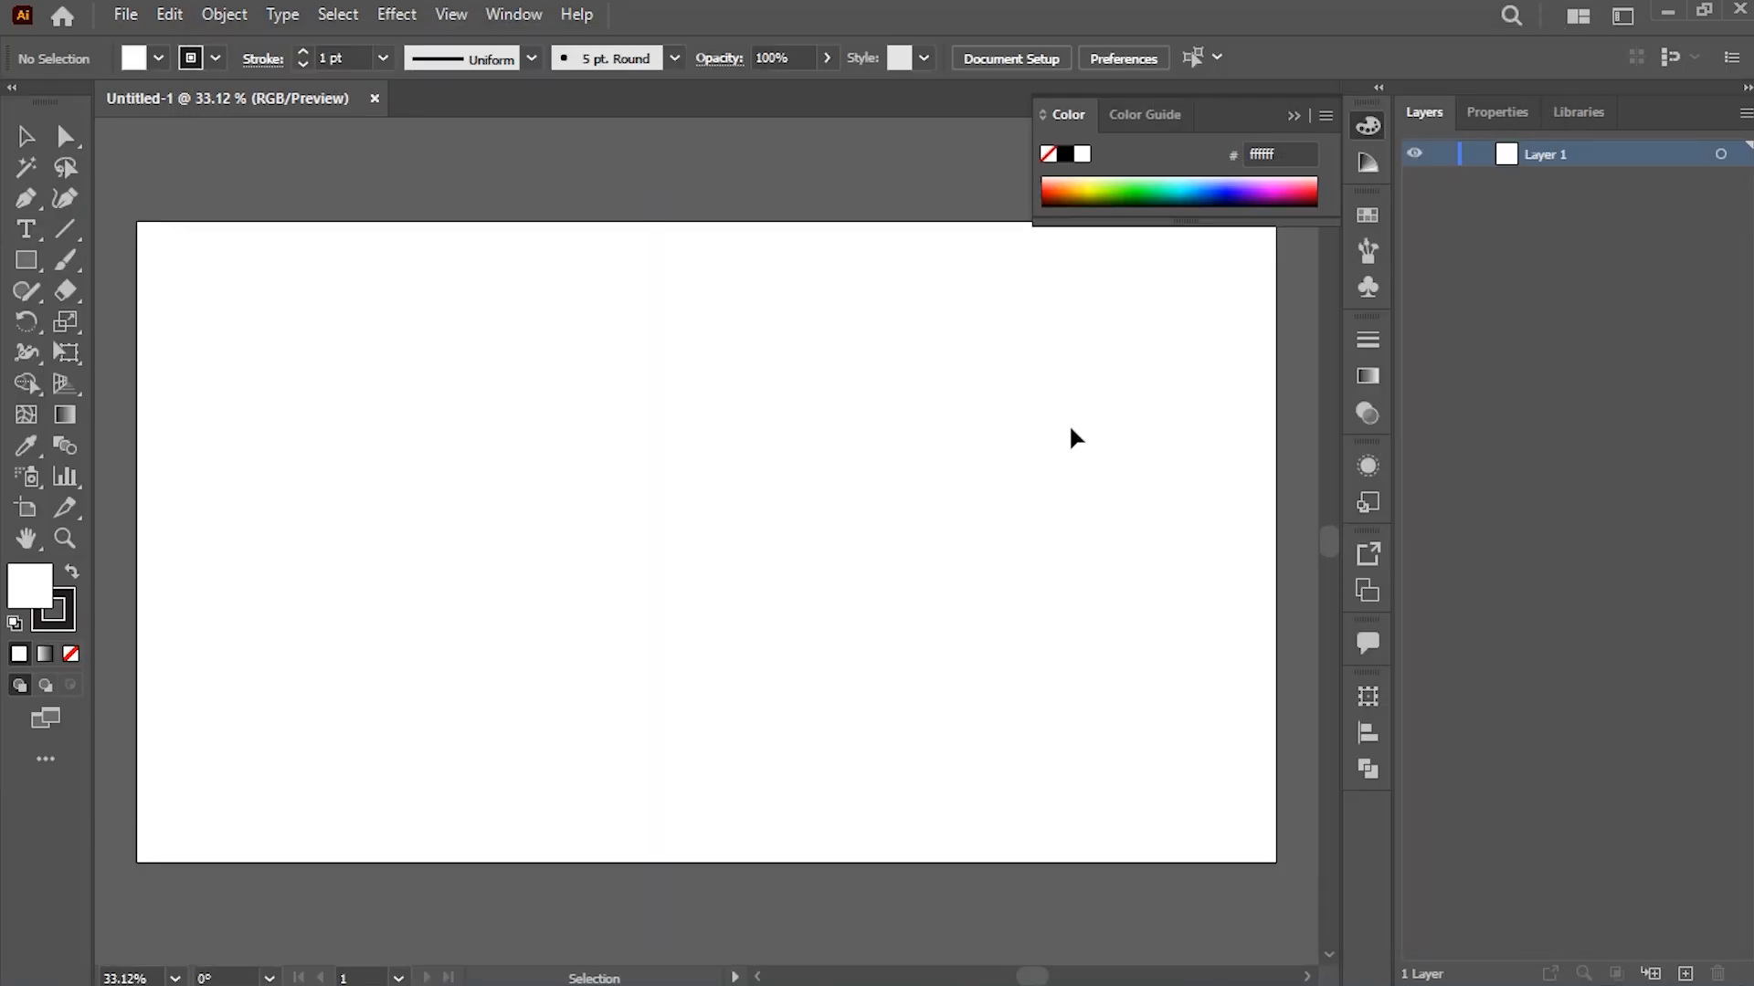
click(1296, 114)
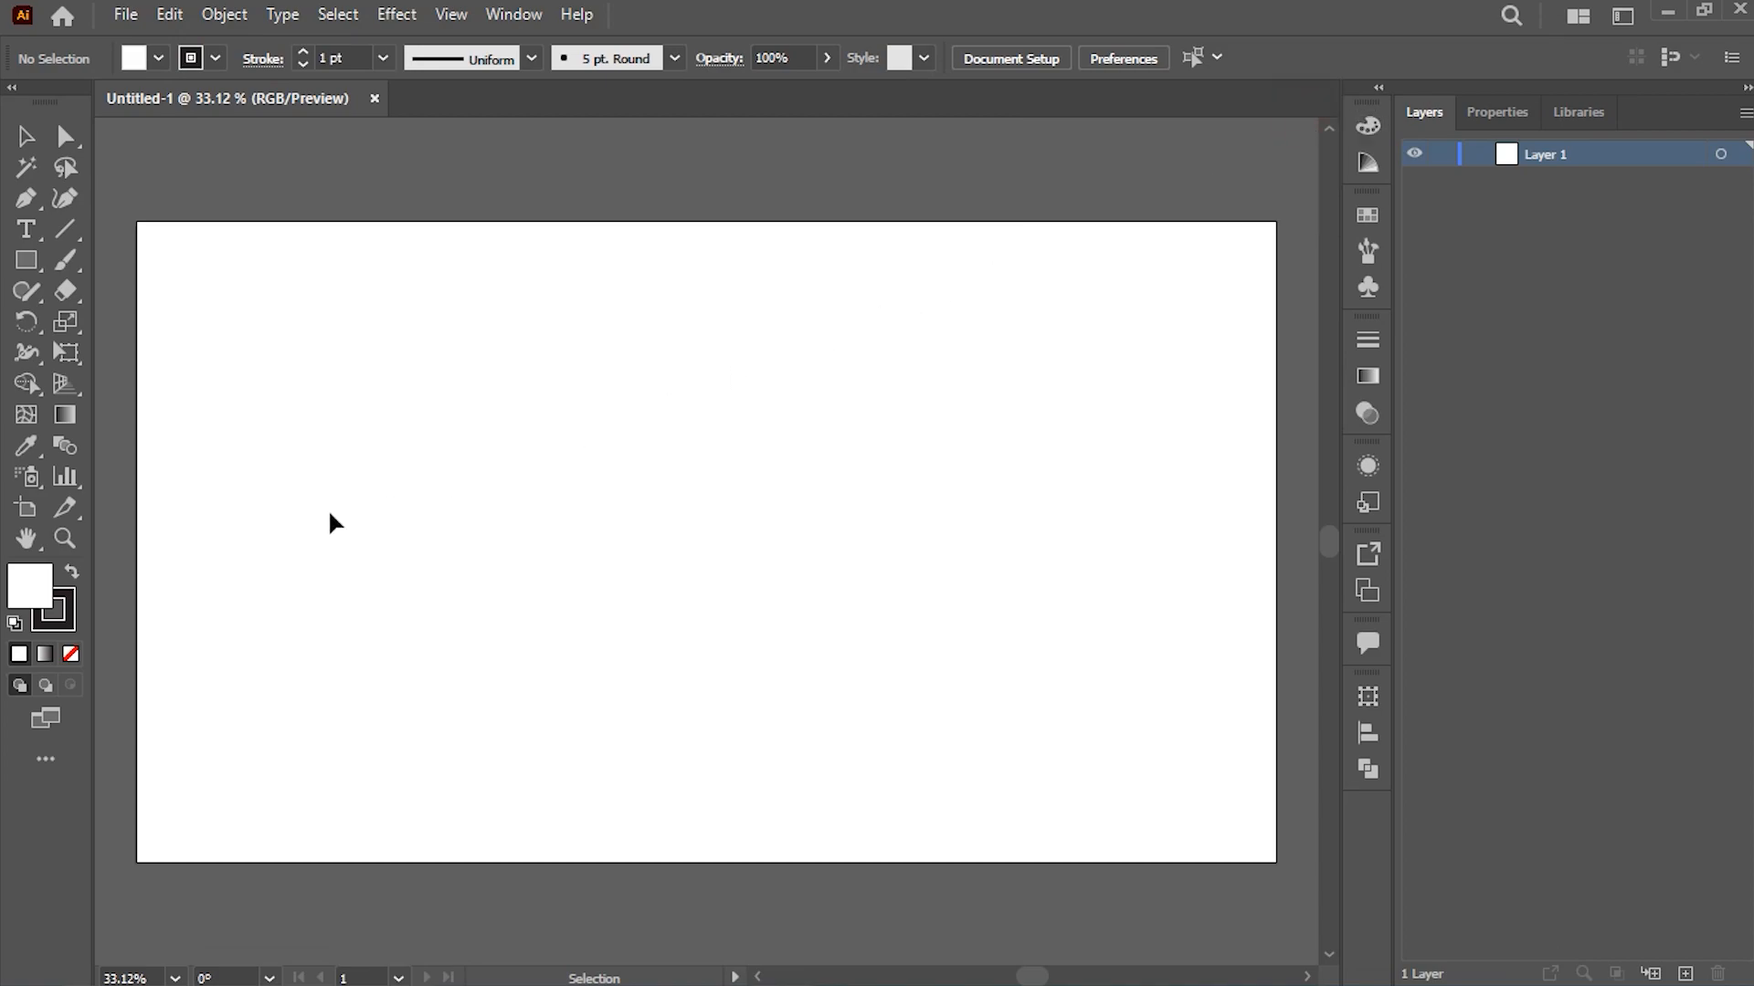
Step: Set the default stroke to none and the fill colour to red e02b2b
click(68, 619)
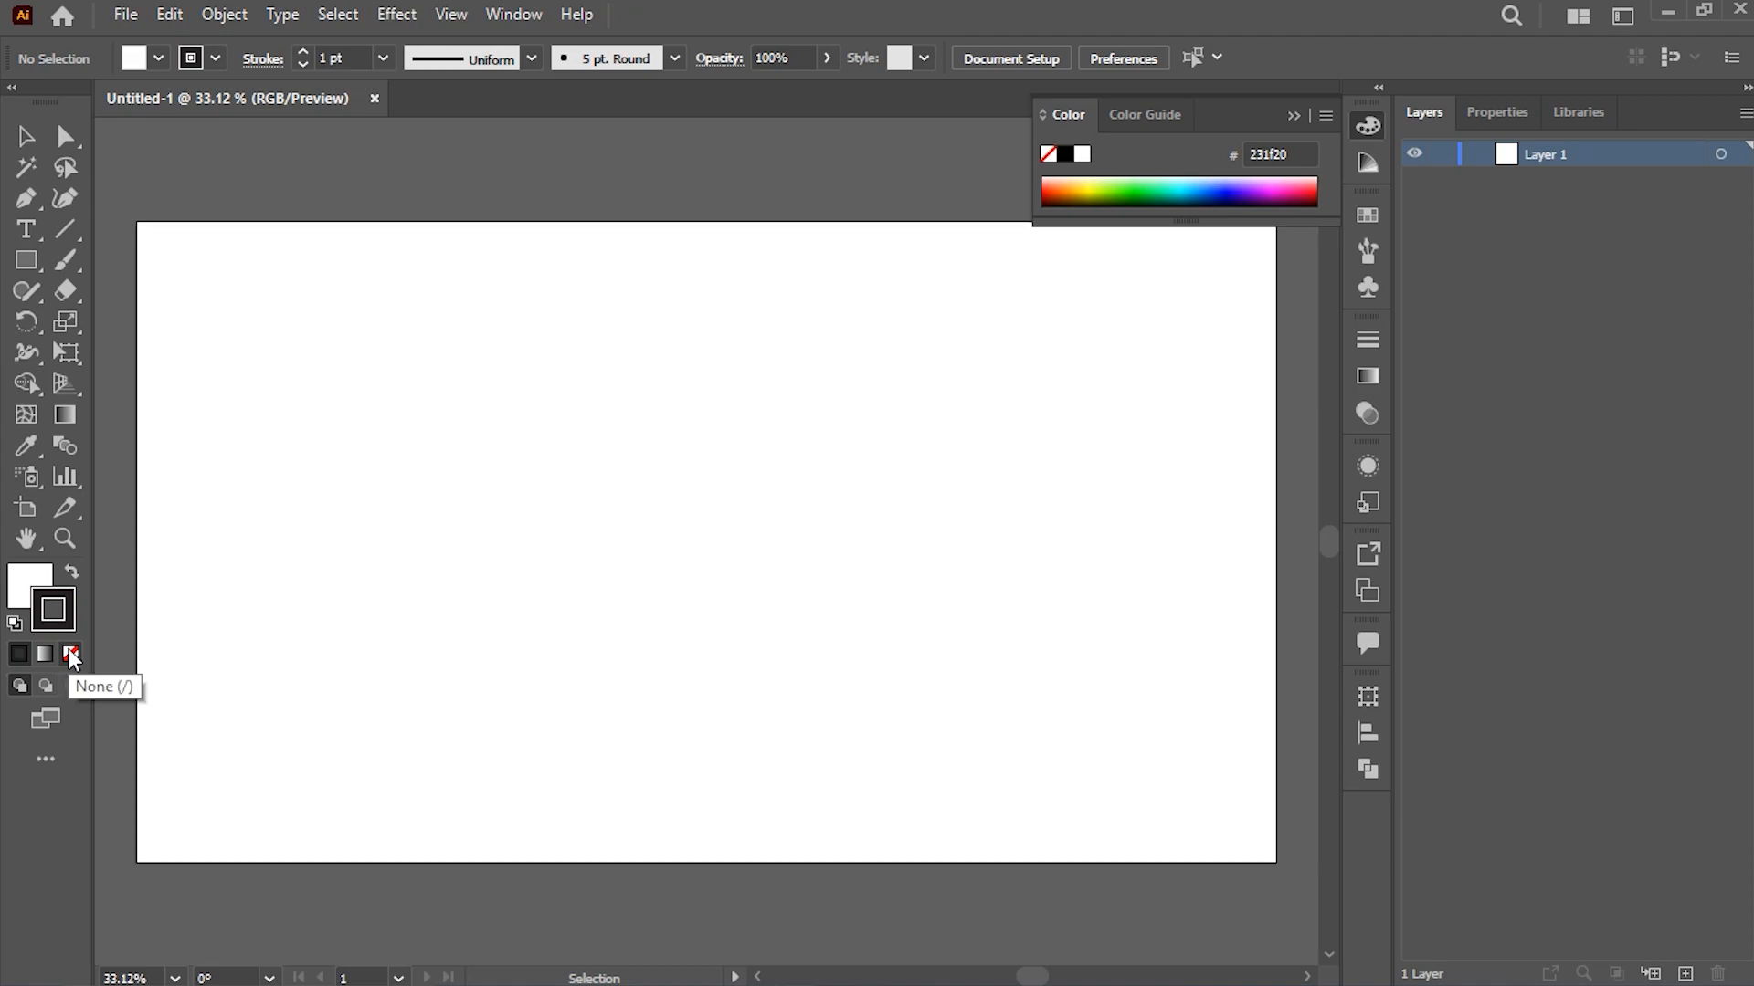
click(69, 651)
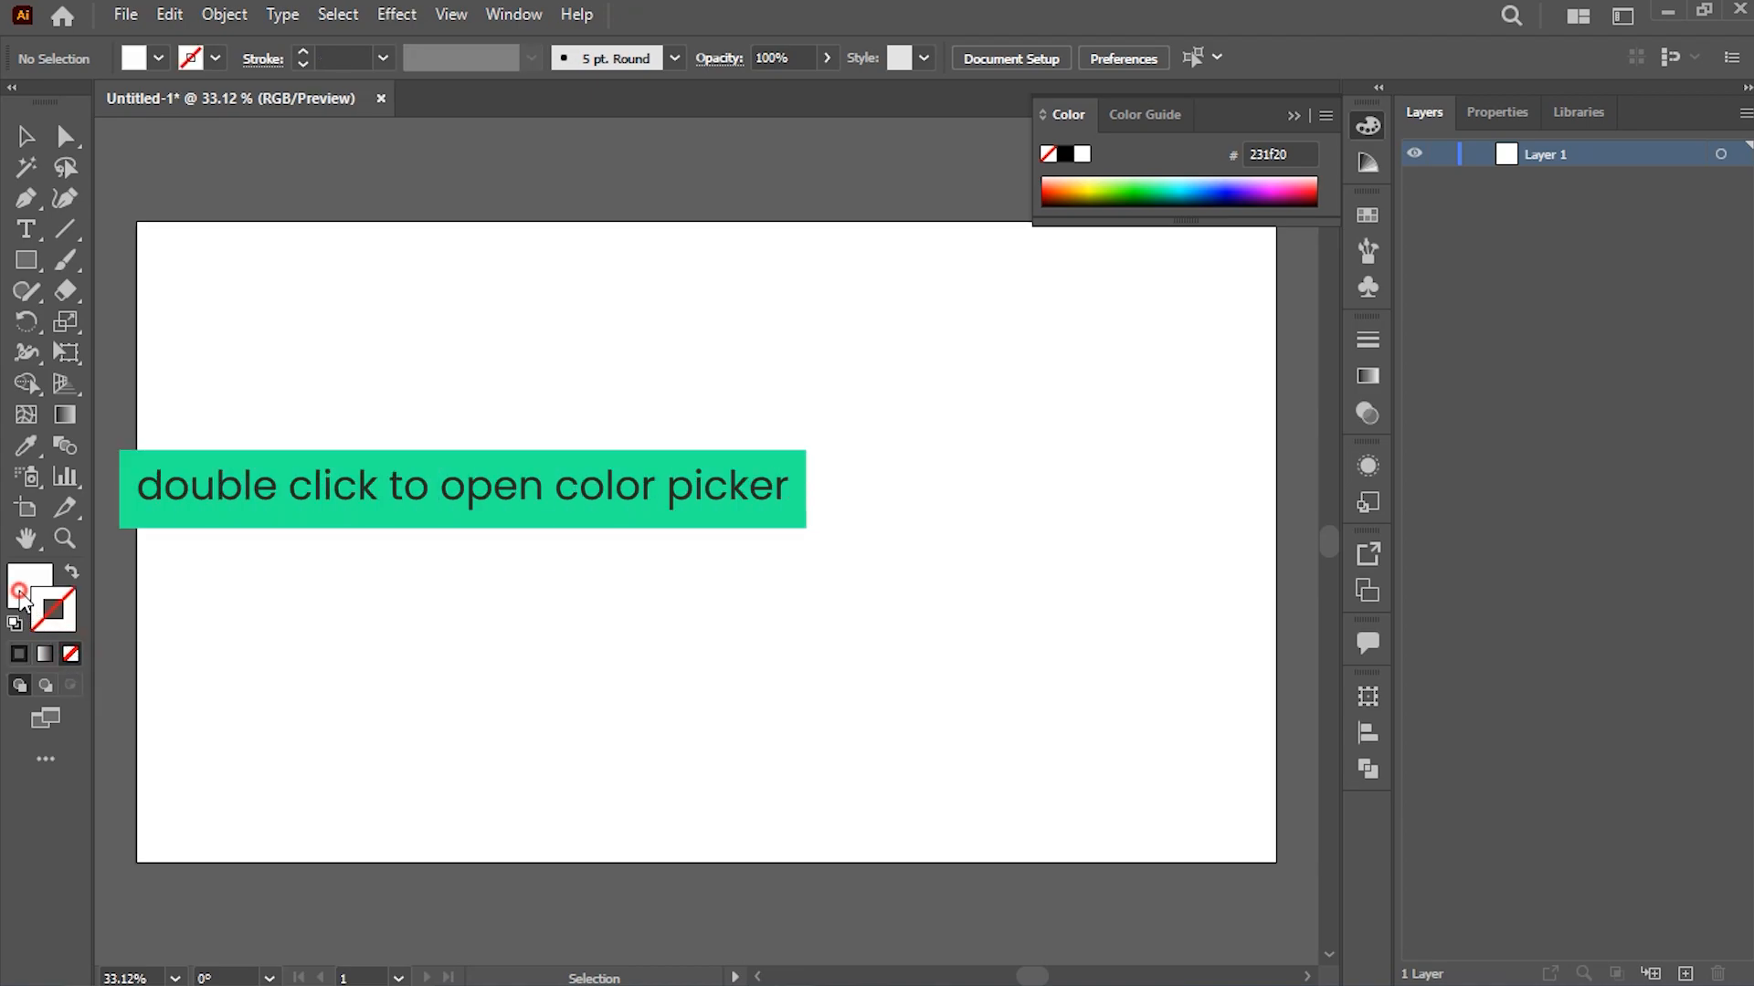
double_click(20, 593)
drag(1297, 523, 1301, 618)
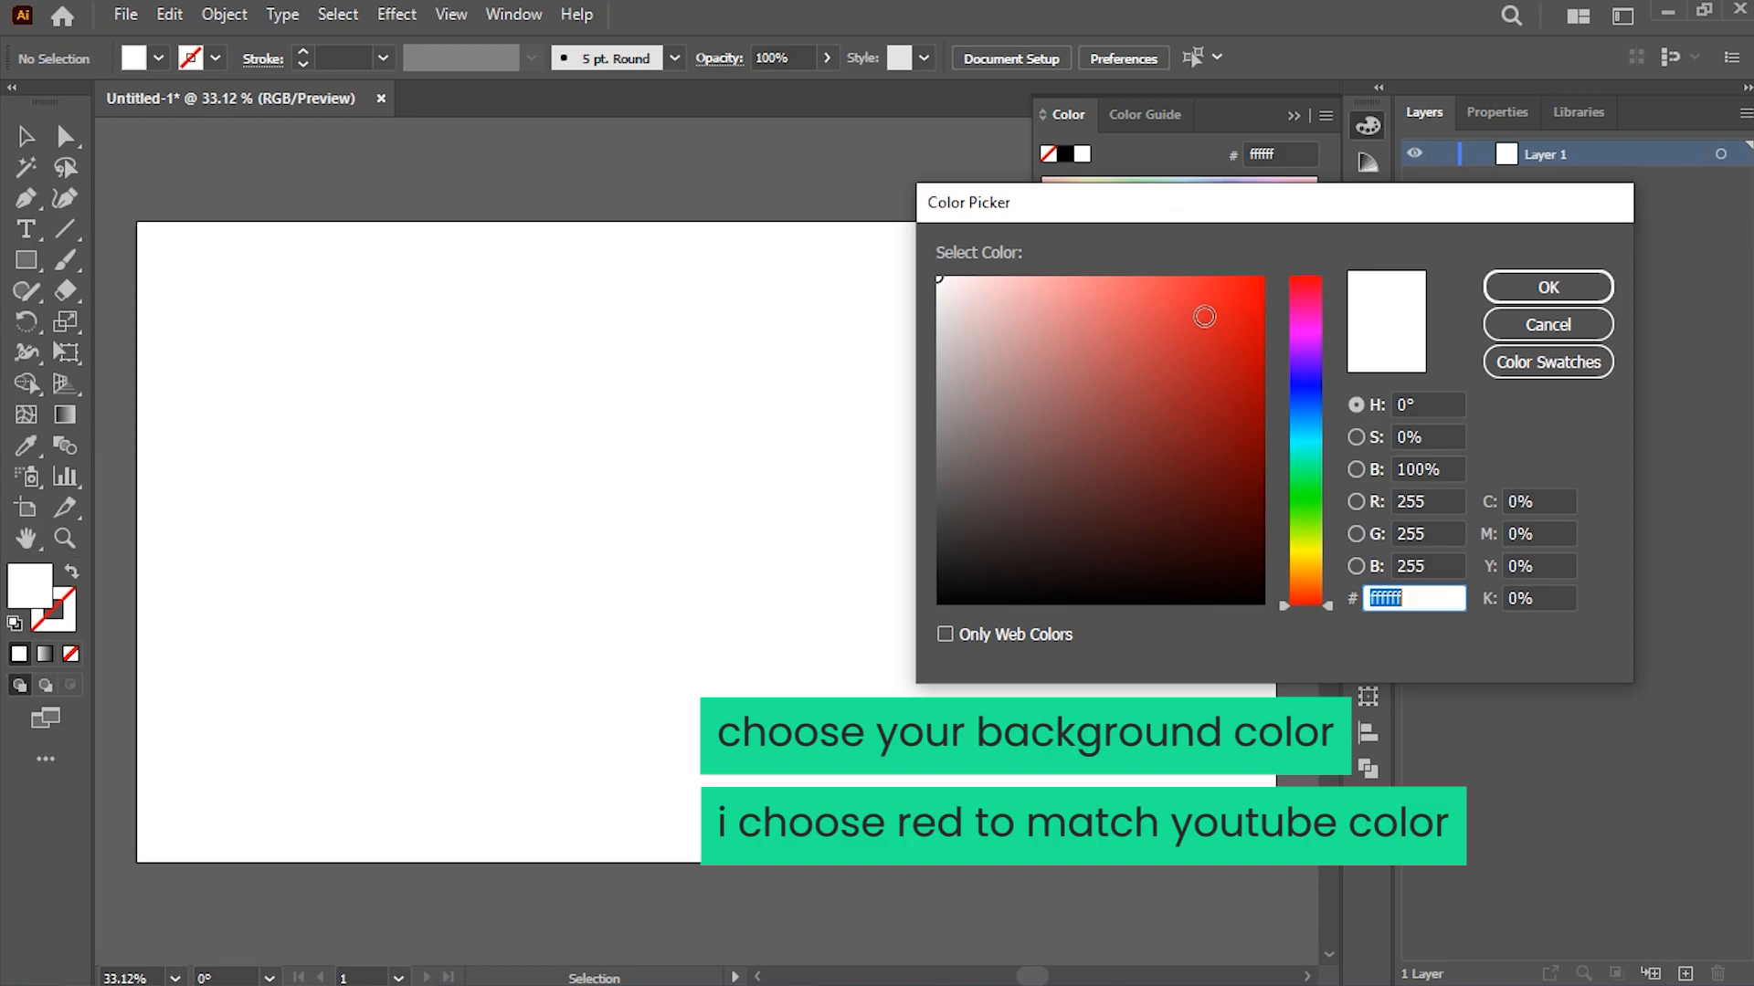
click(1206, 315)
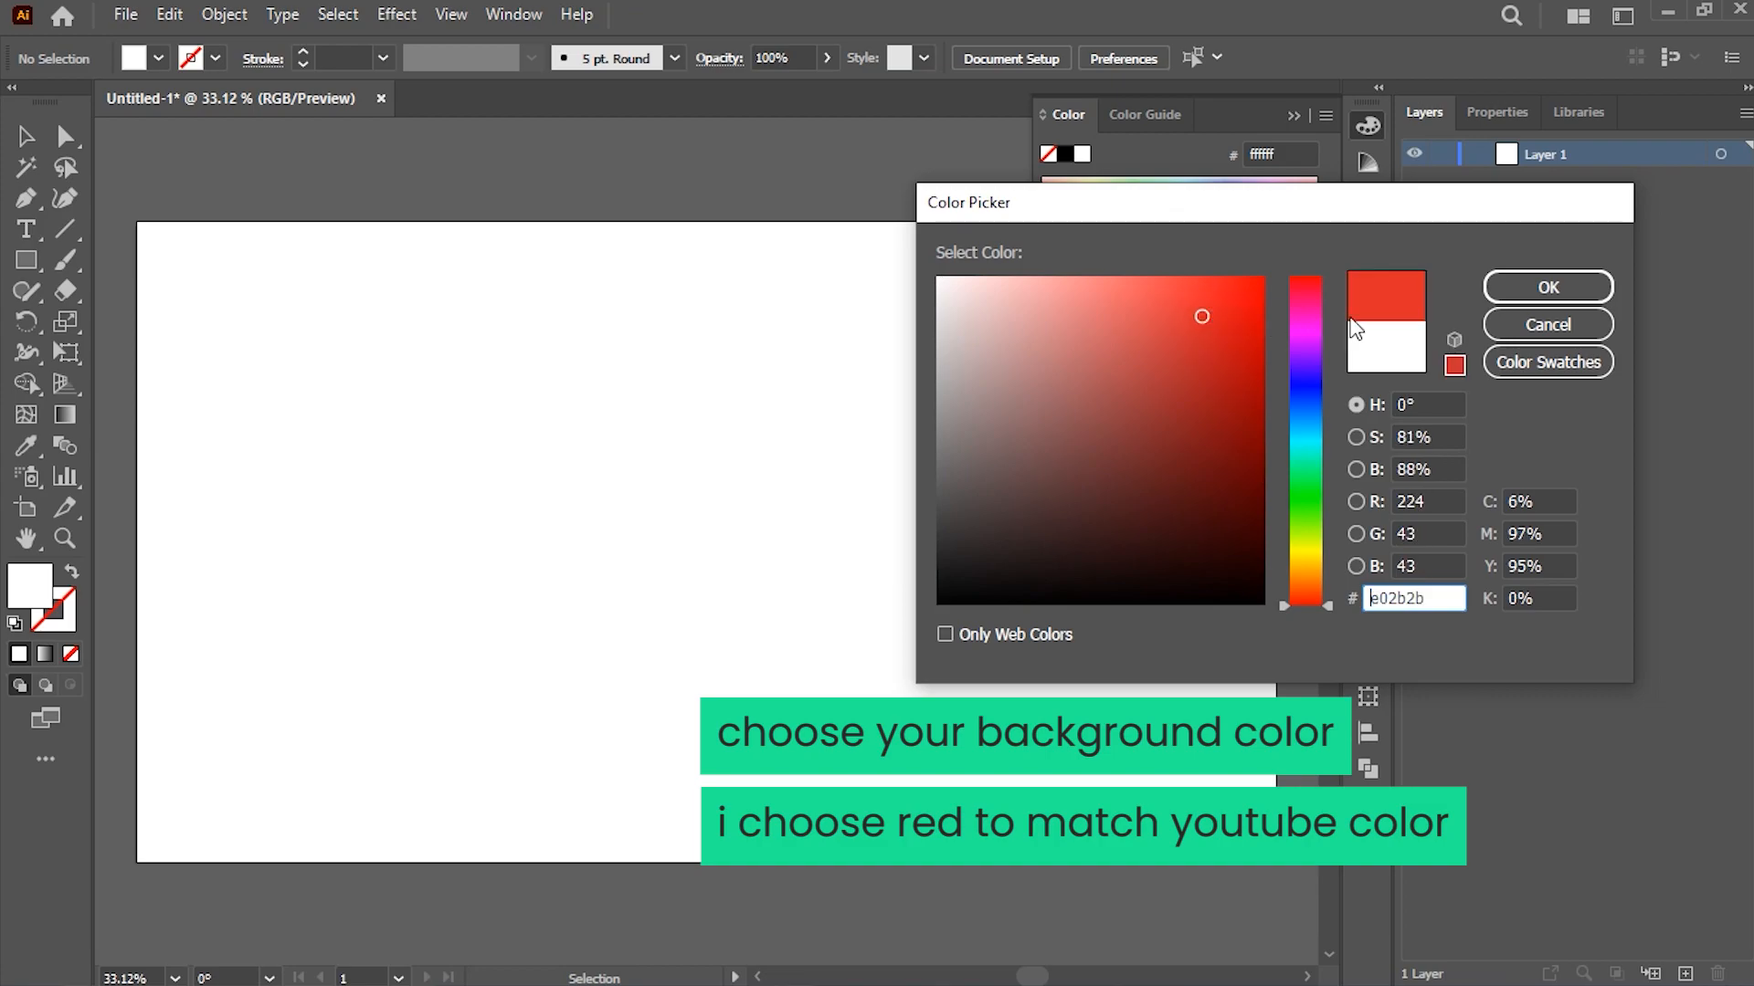
click(1527, 290)
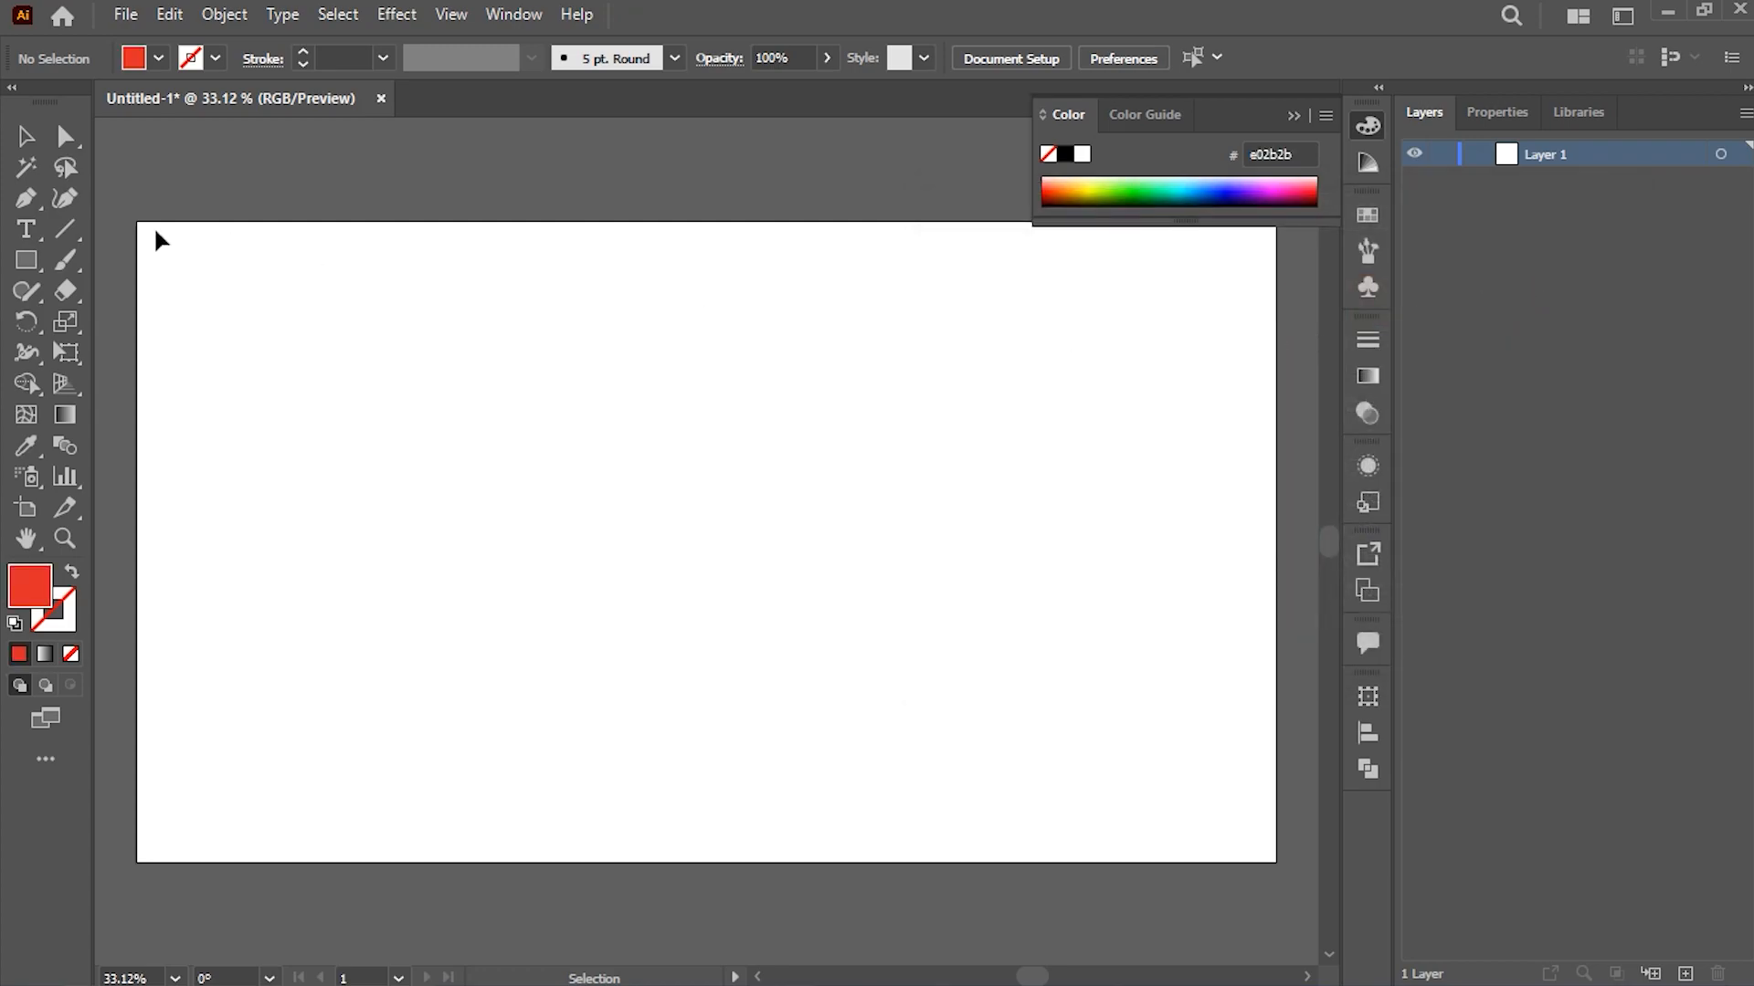
Step: Draw a red rectangle that covers the entire artboard from corner to corner
click(29, 263)
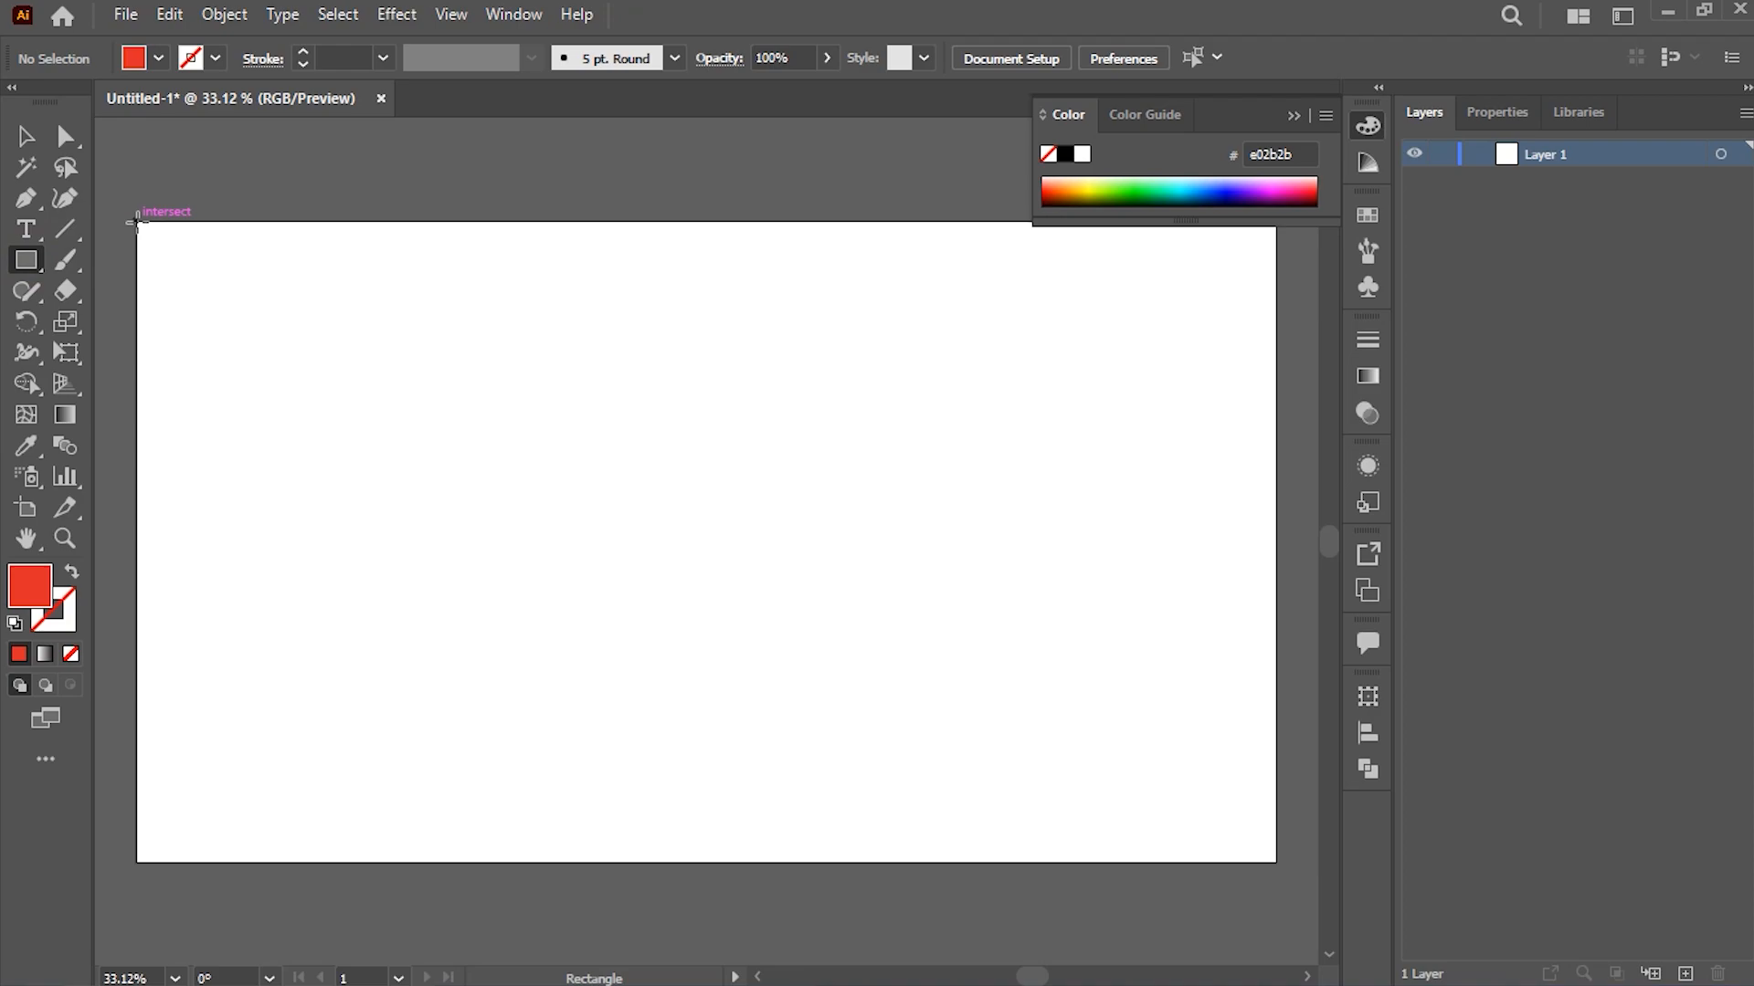
drag(137, 222, 1277, 862)
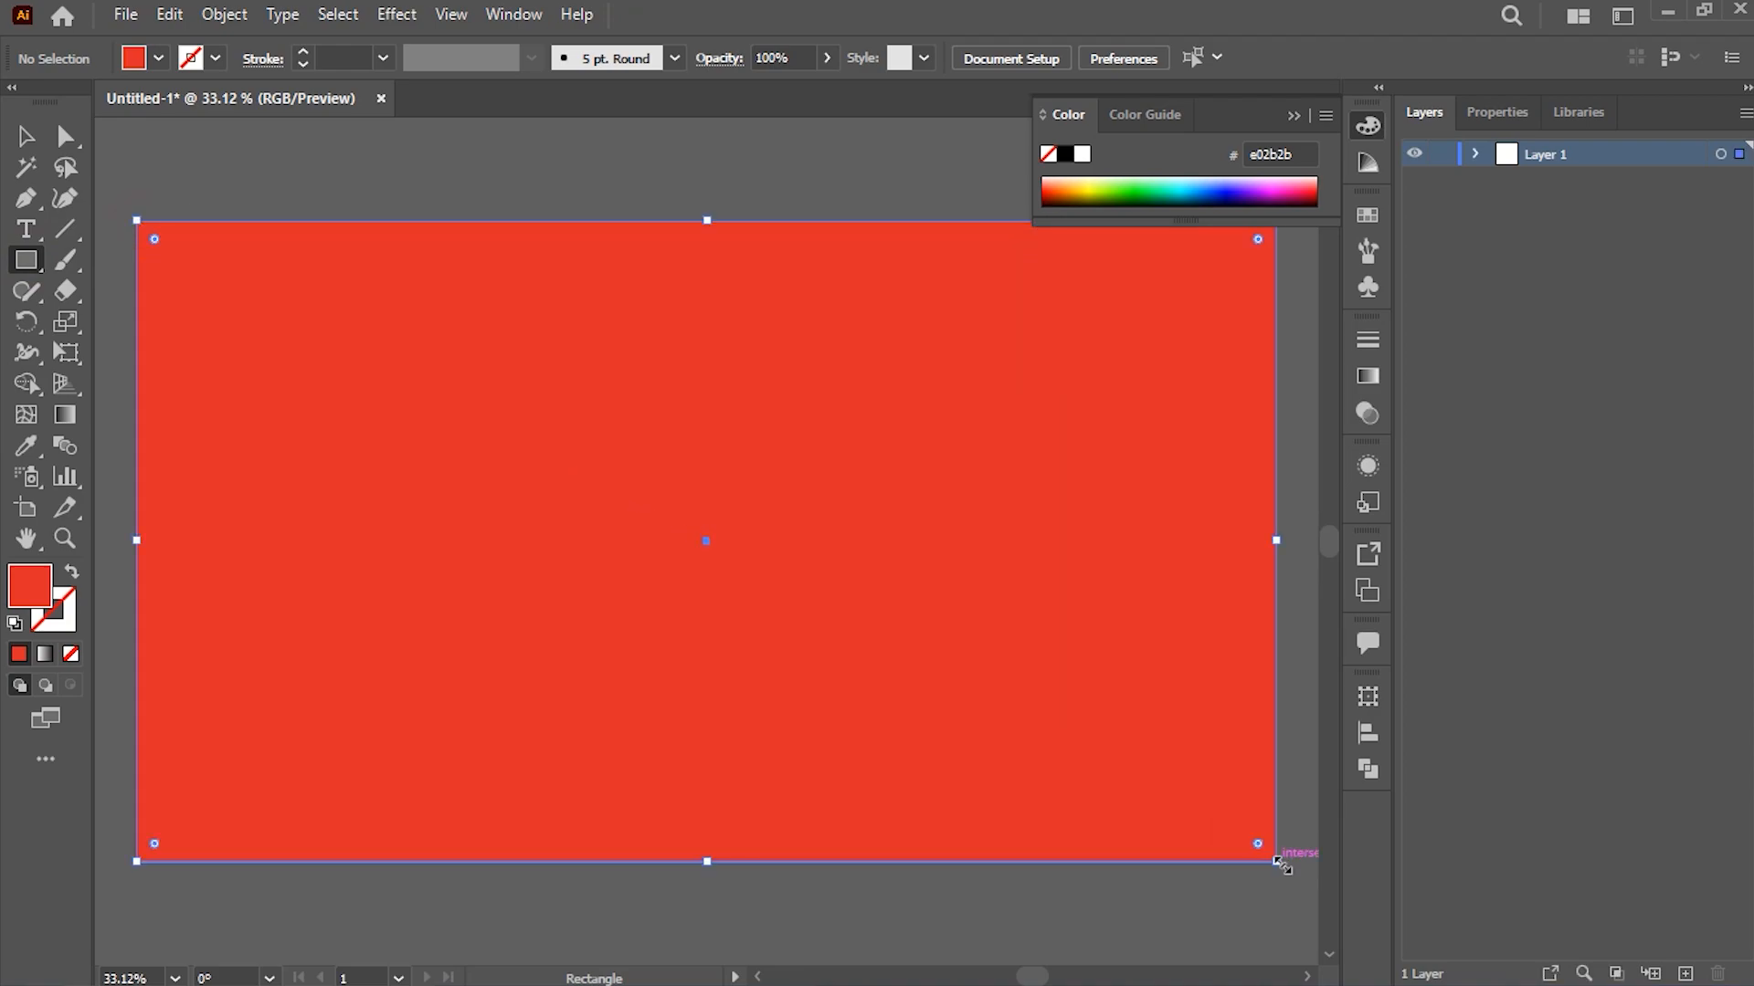
Step: Rename the full-artboard rectangle as Background and lock it
click(1474, 155)
double_click(1586, 181)
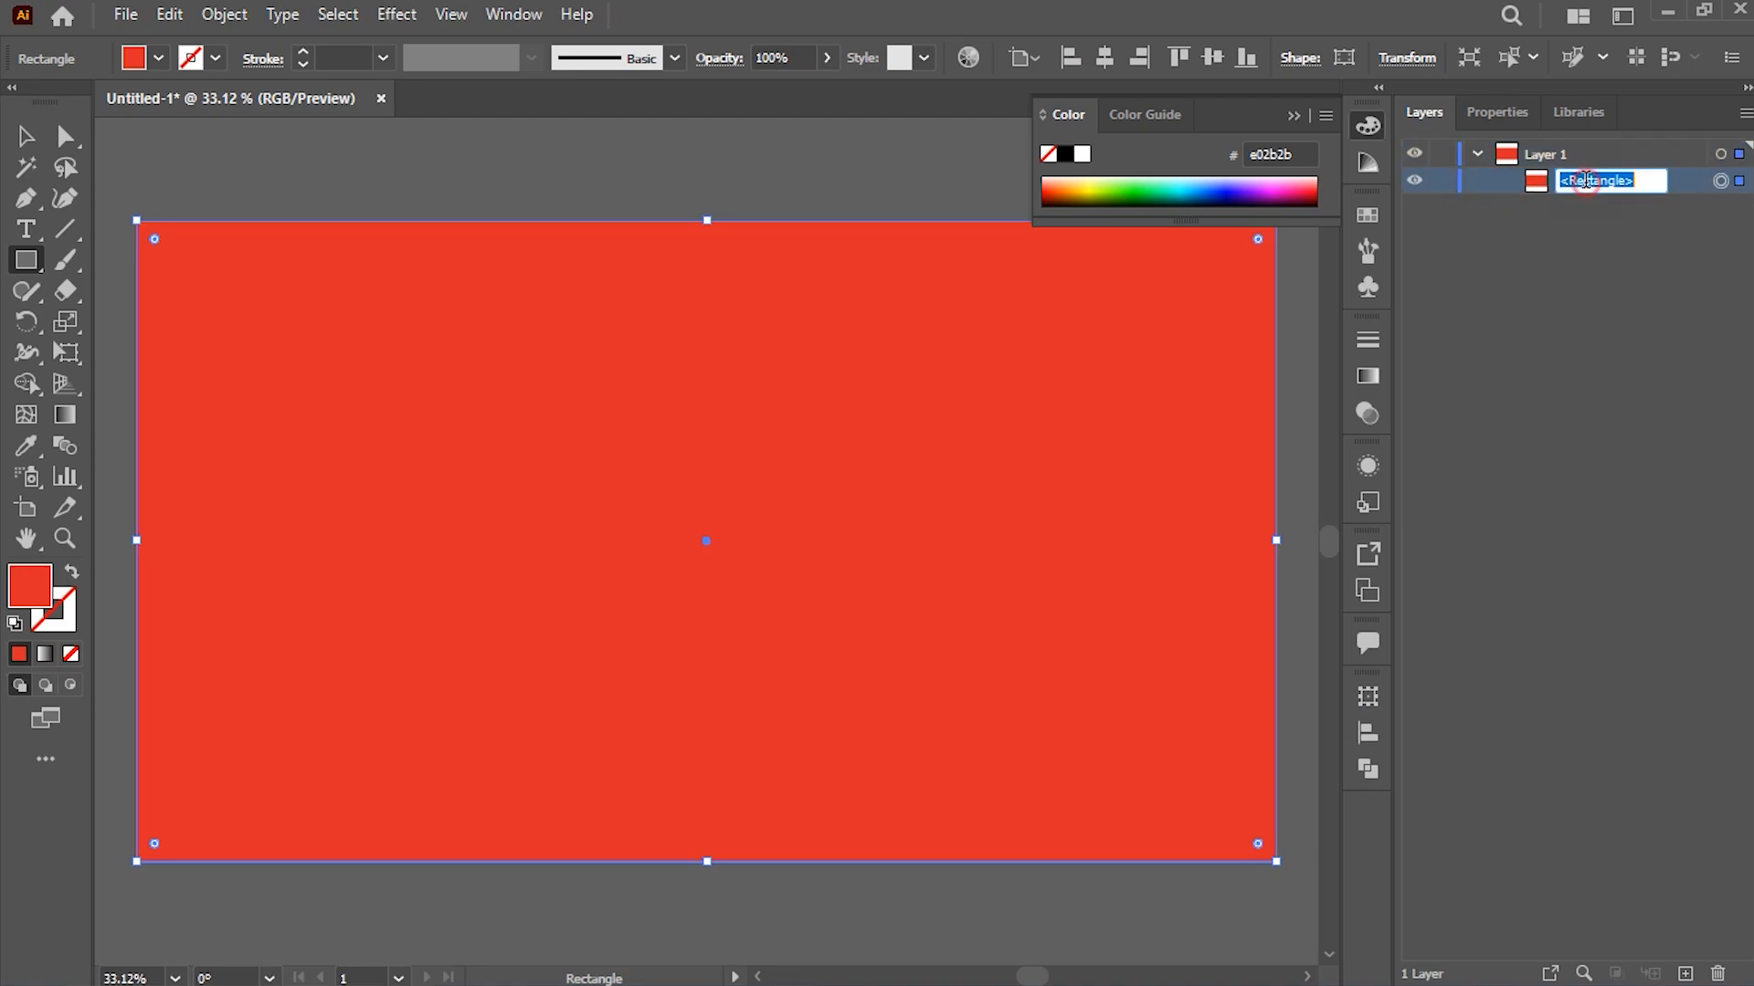
text(Background)
key(Return)
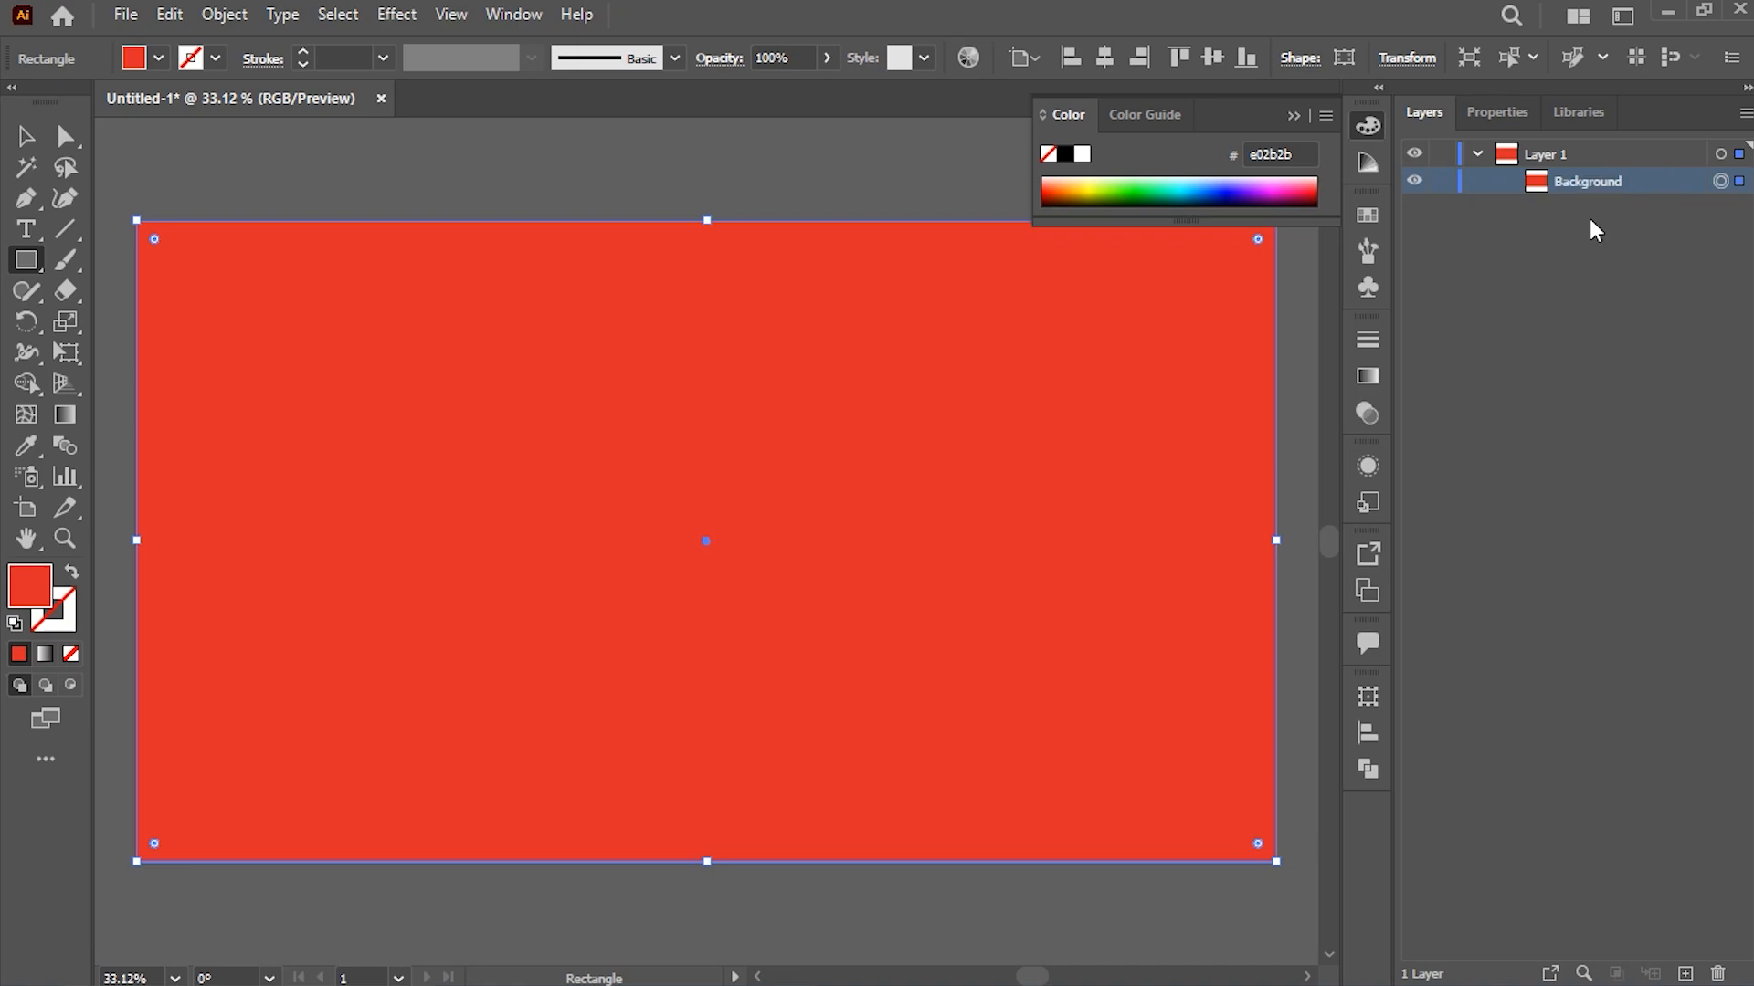
click(1445, 181)
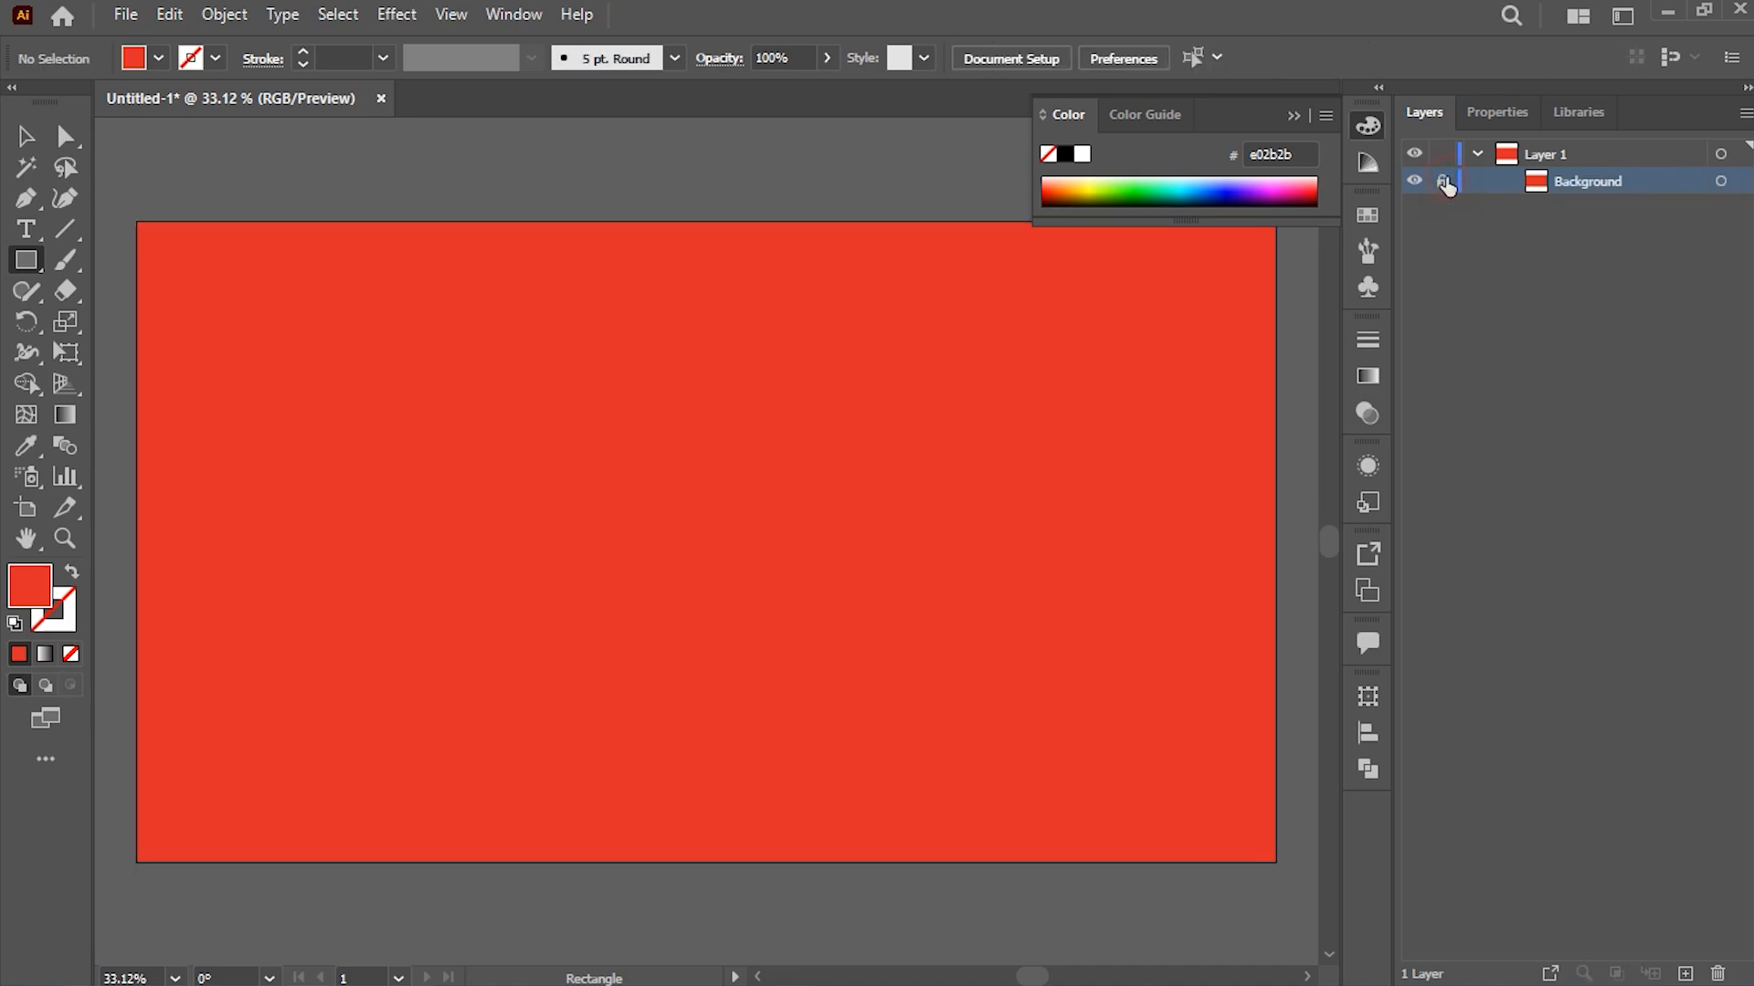
click(1293, 116)
Step: Draw a circle with the Ellipse tool in the upper-left part of the artboard
click(27, 265)
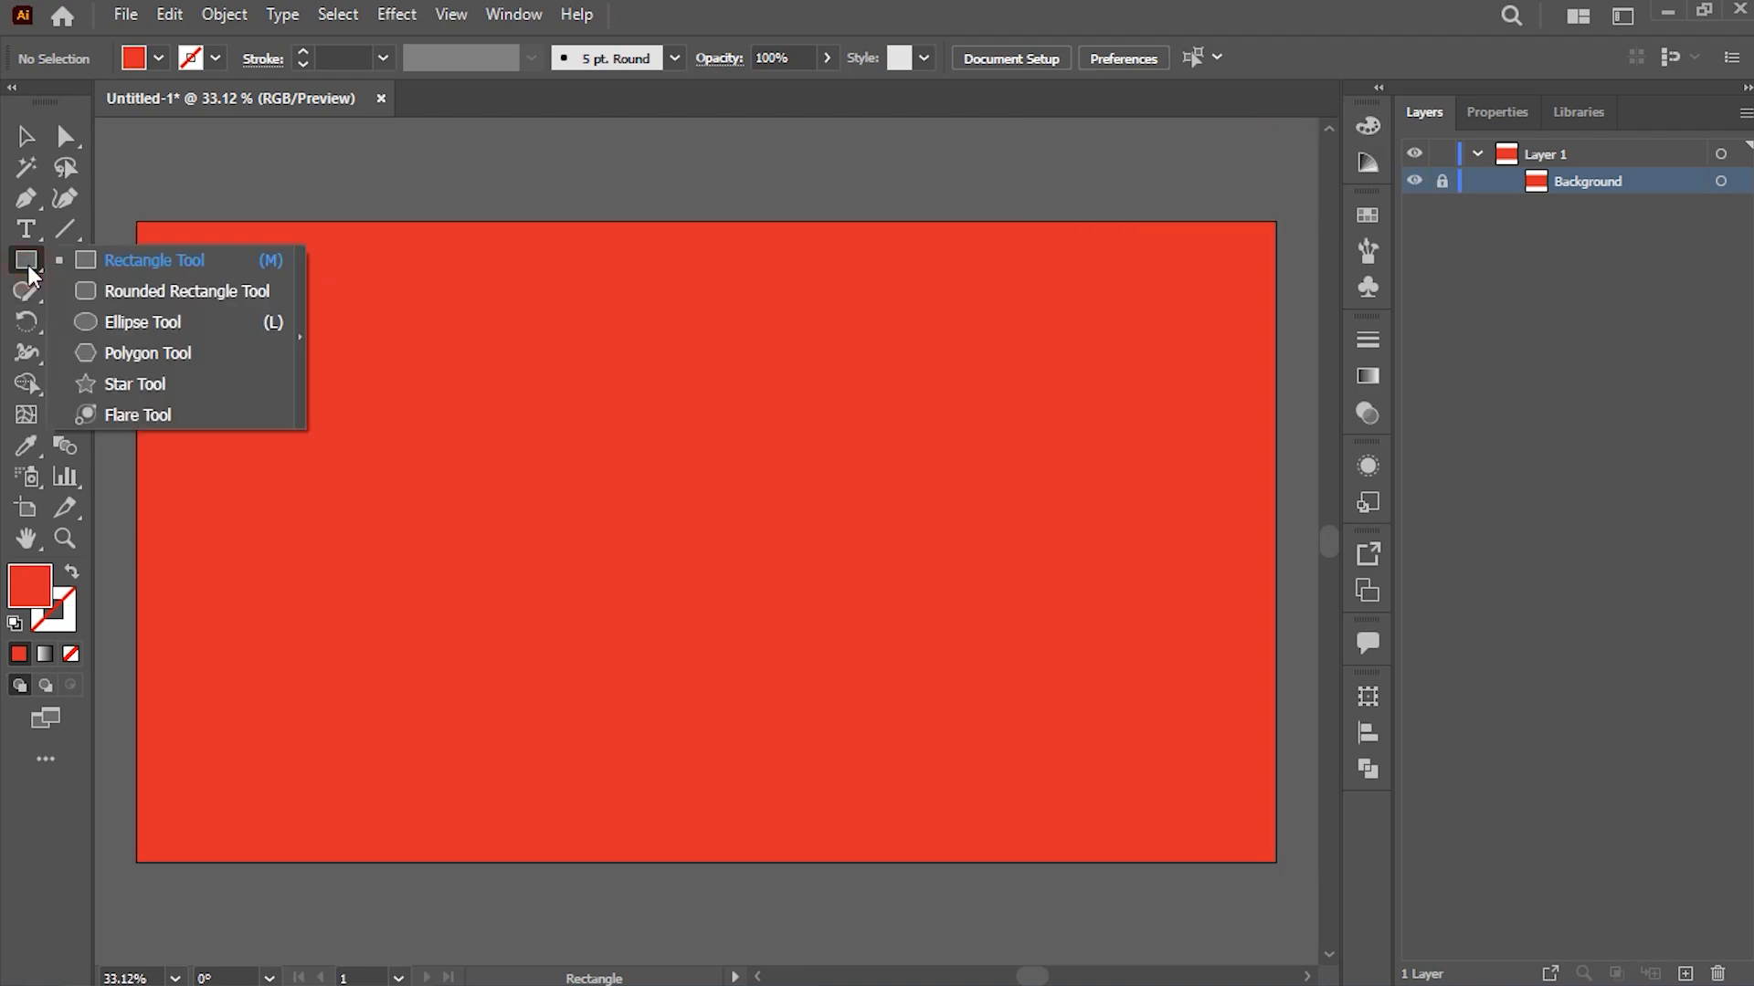
click(150, 322)
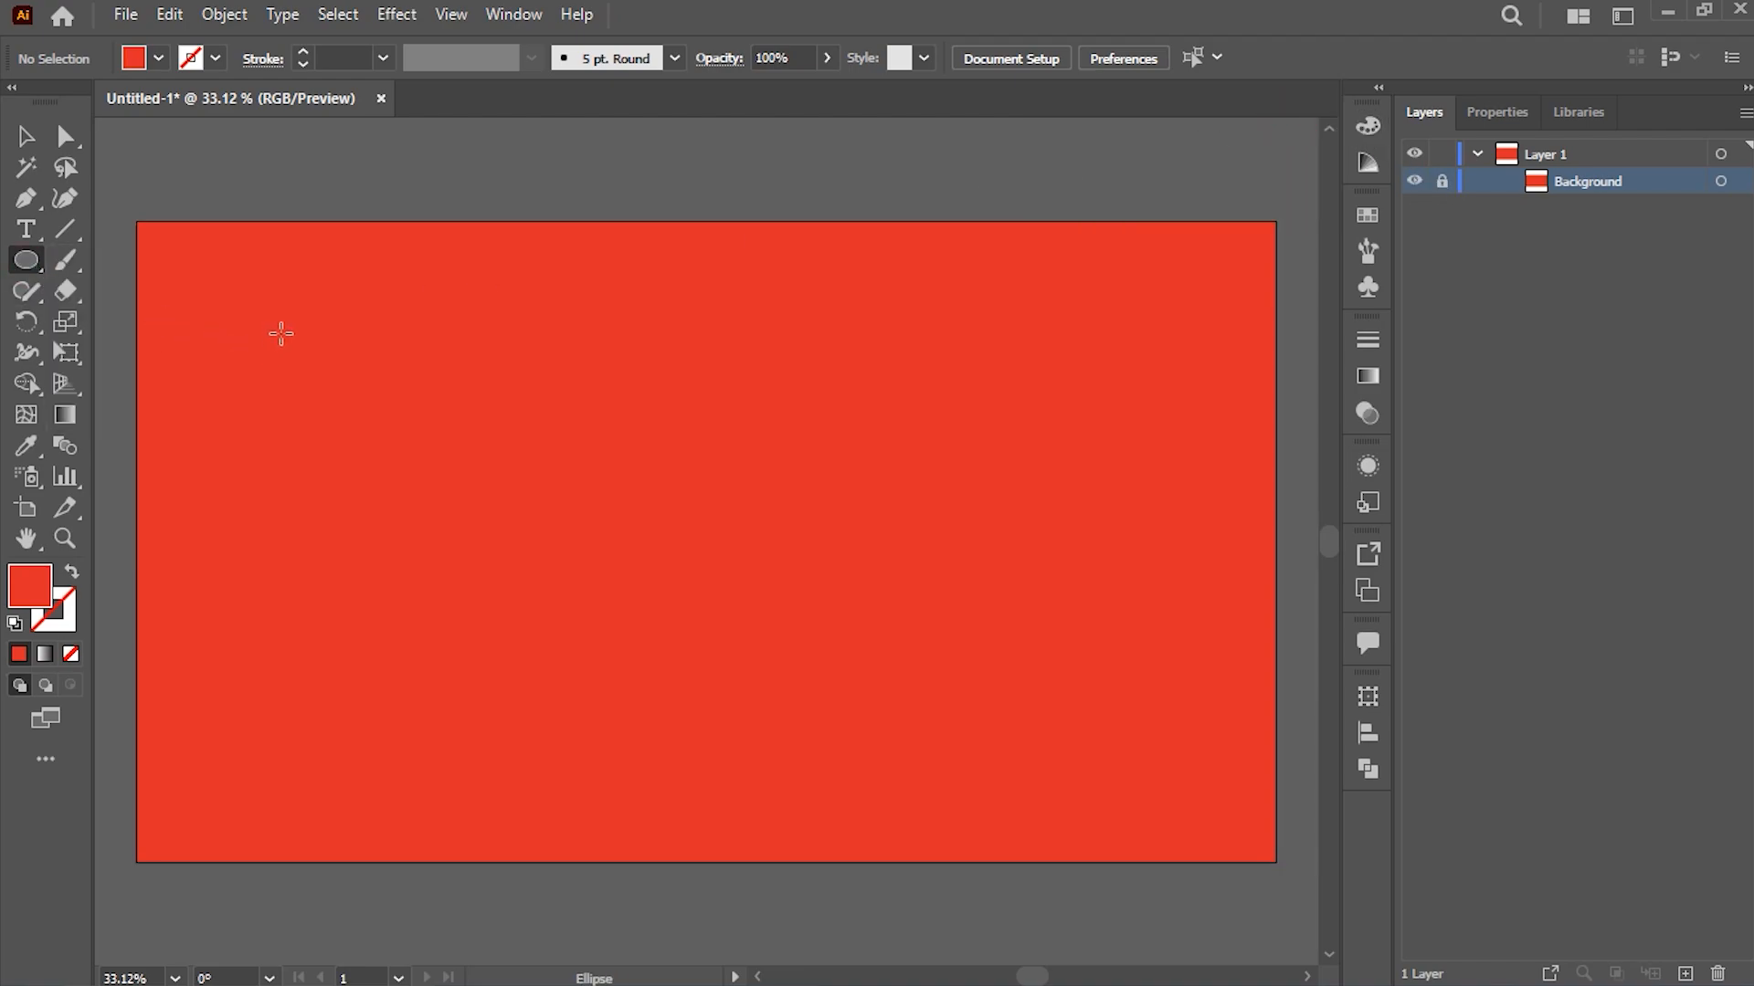
drag(281, 325, 463, 500)
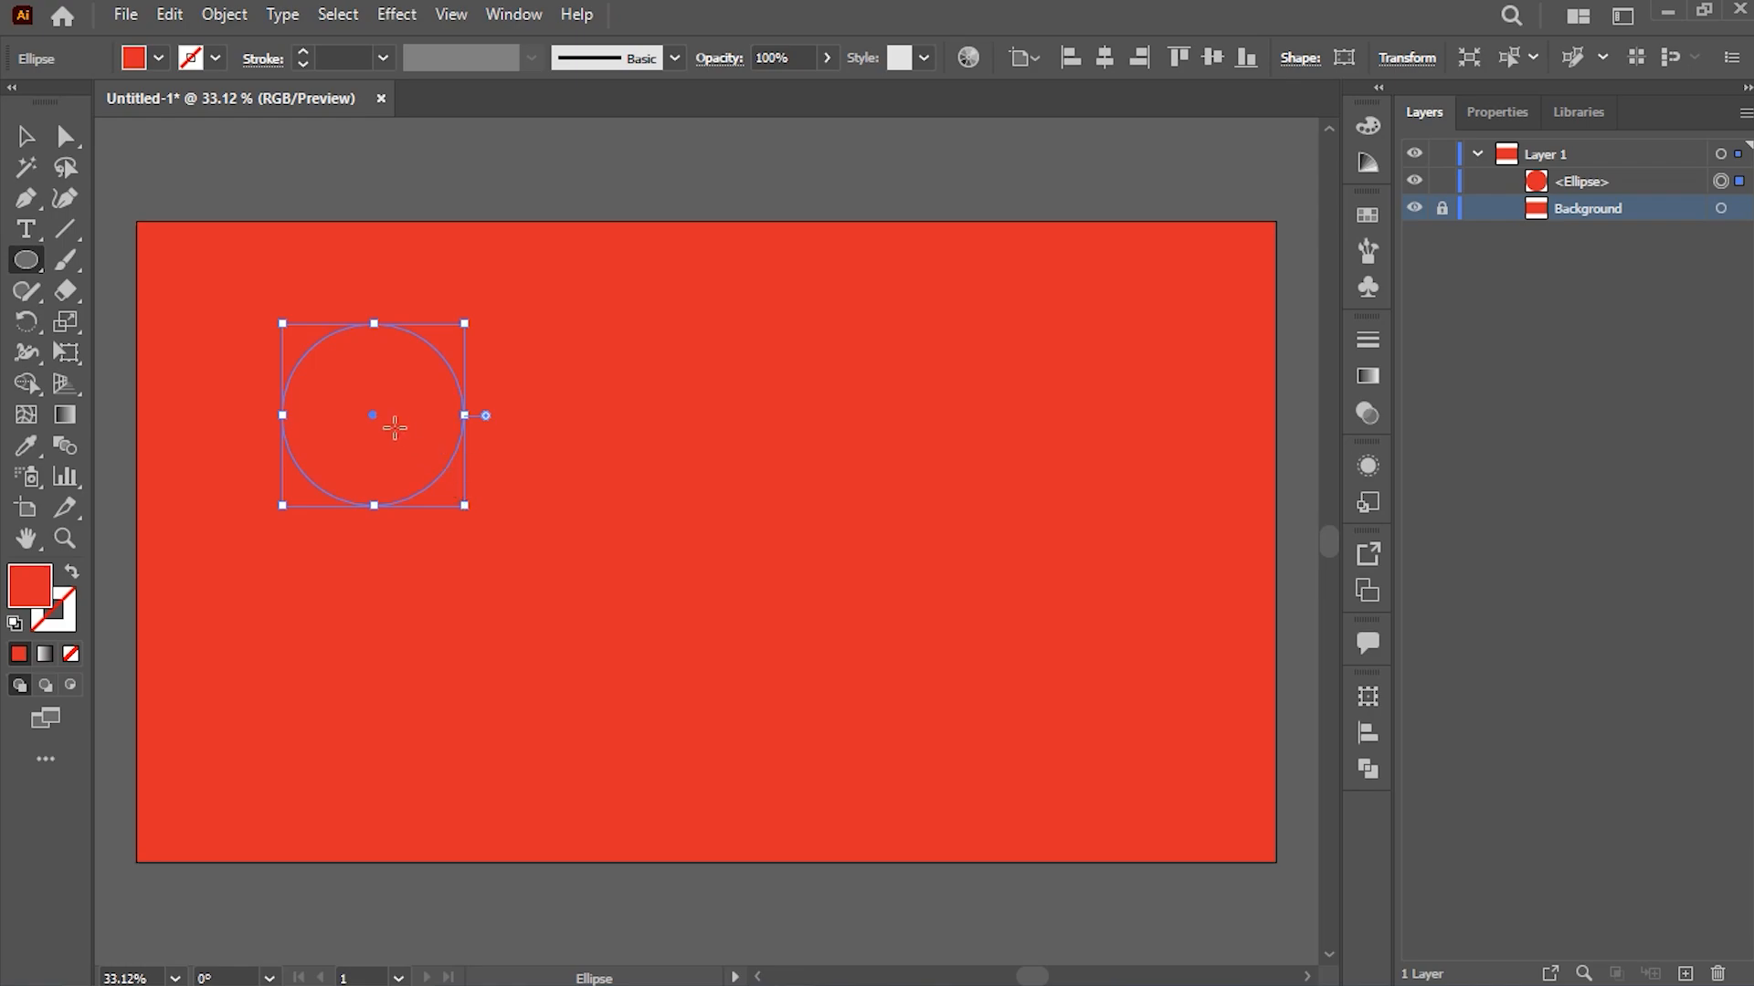
click(29, 141)
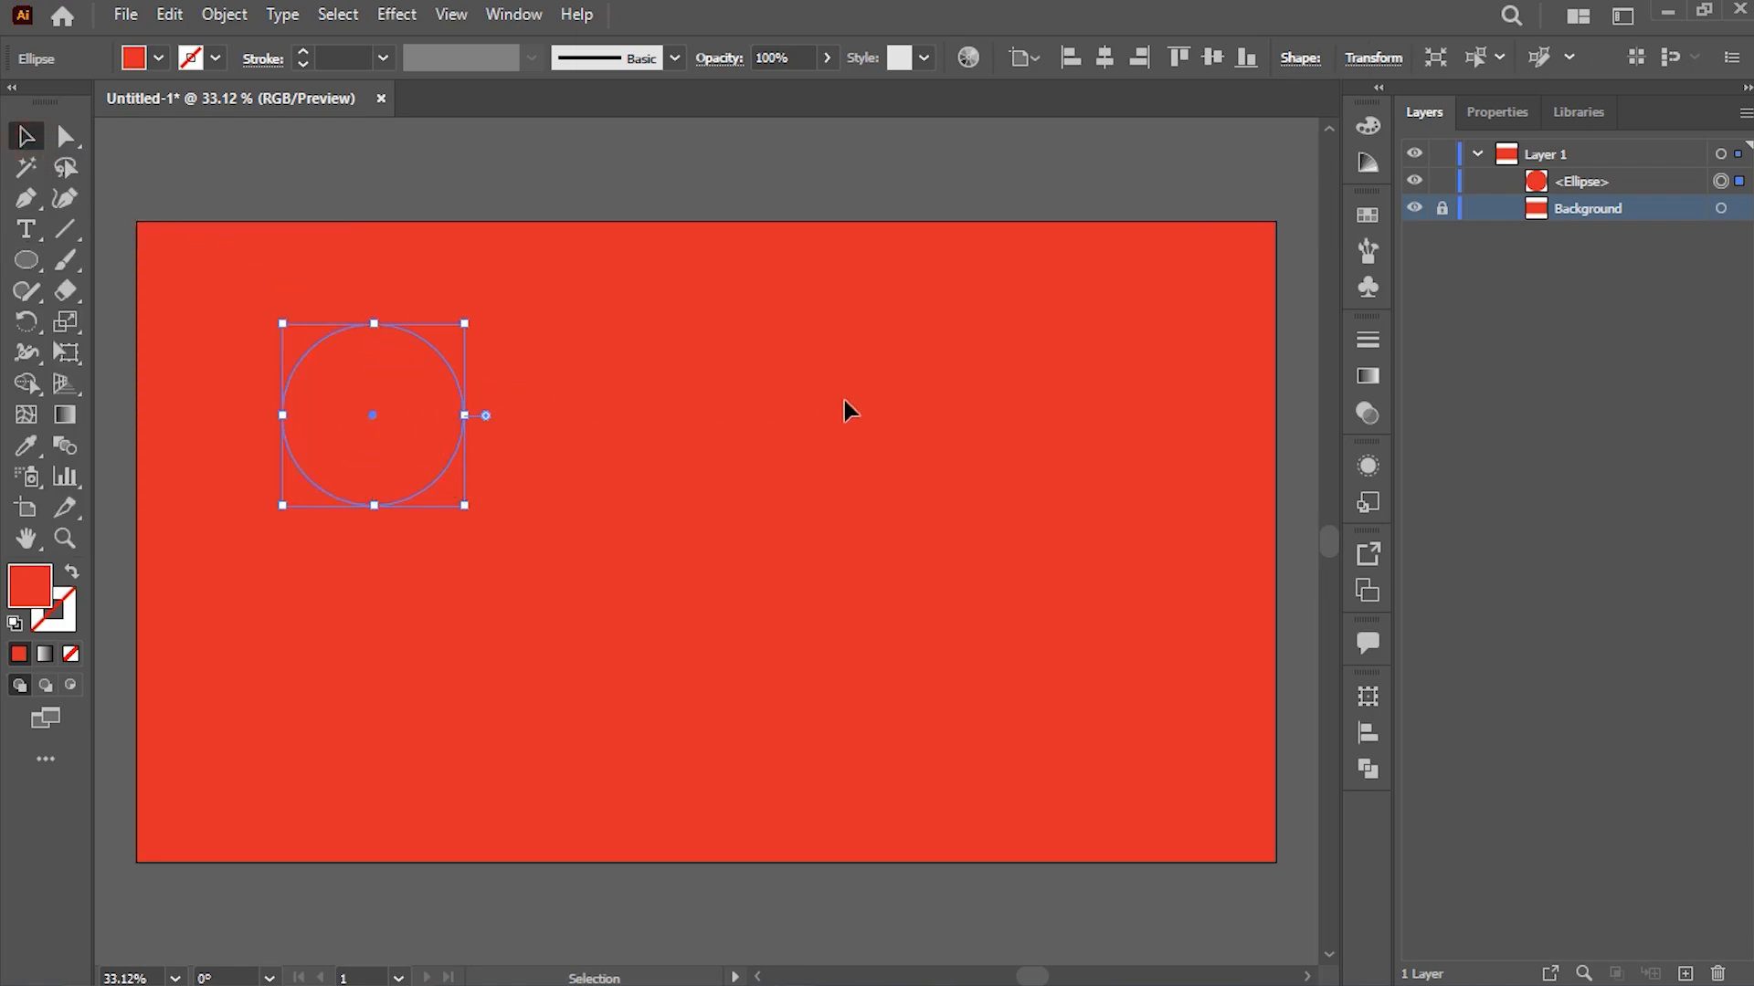
Step: Add a Drop Shadow effect in Multiply mode to the circle's fill
click(1379, 469)
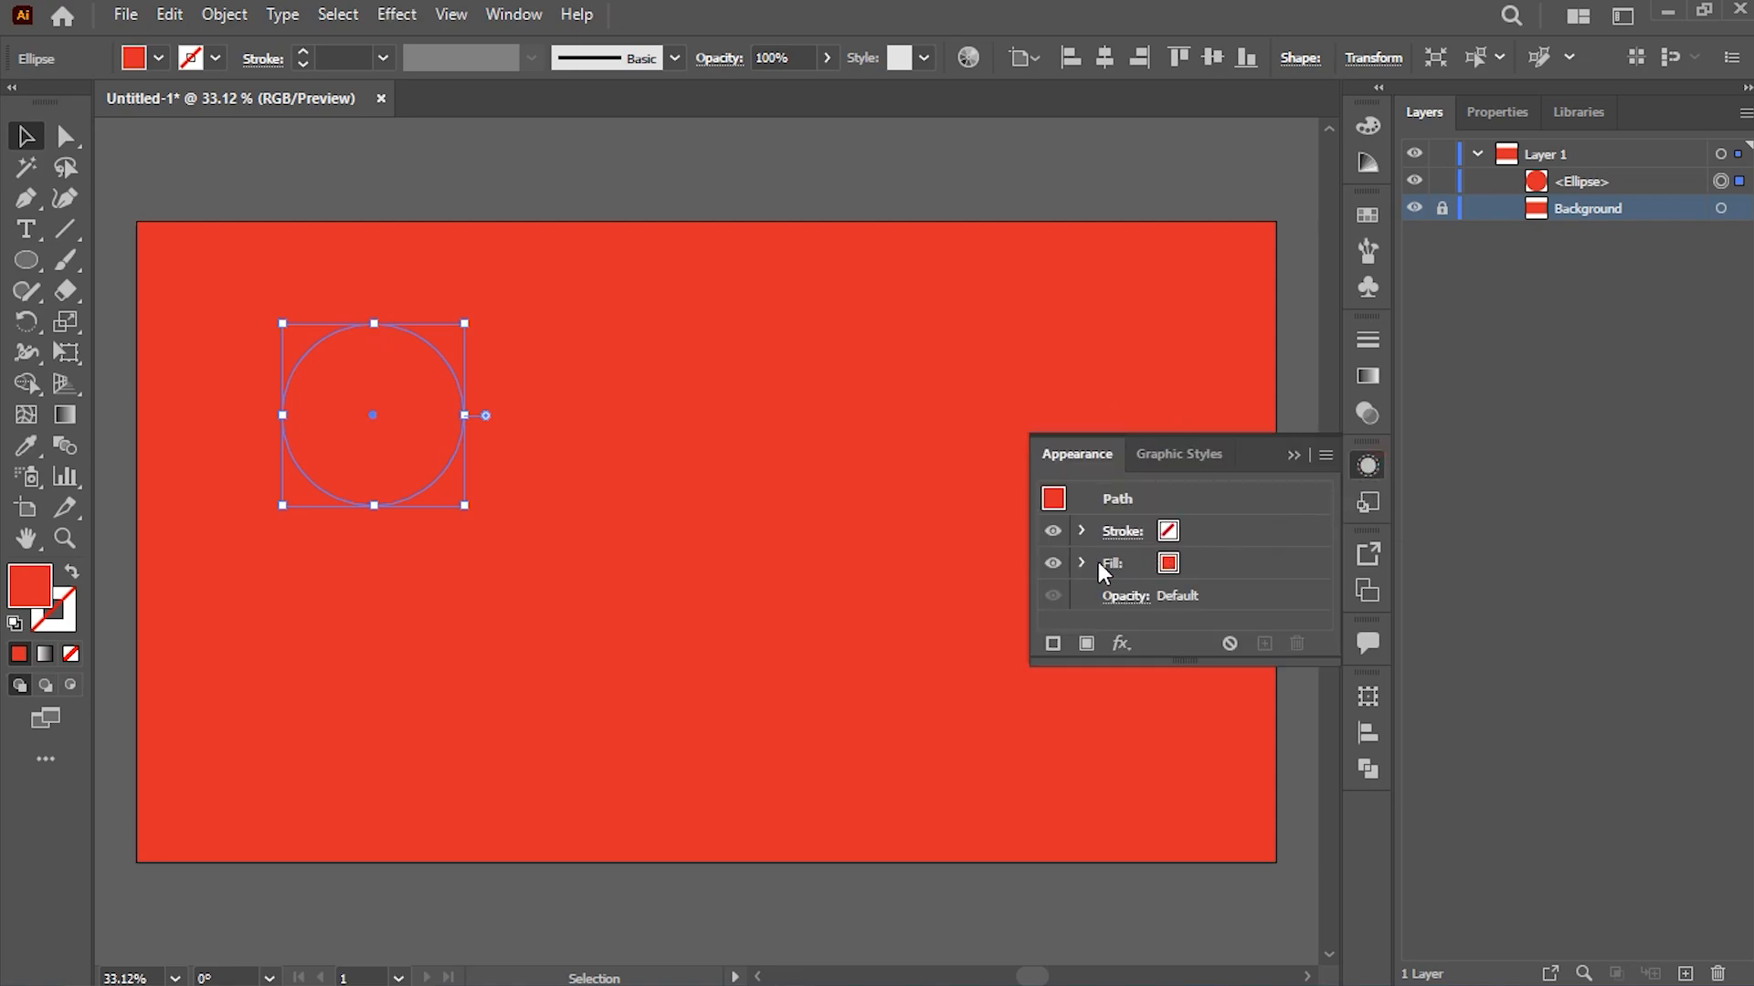
click(1226, 566)
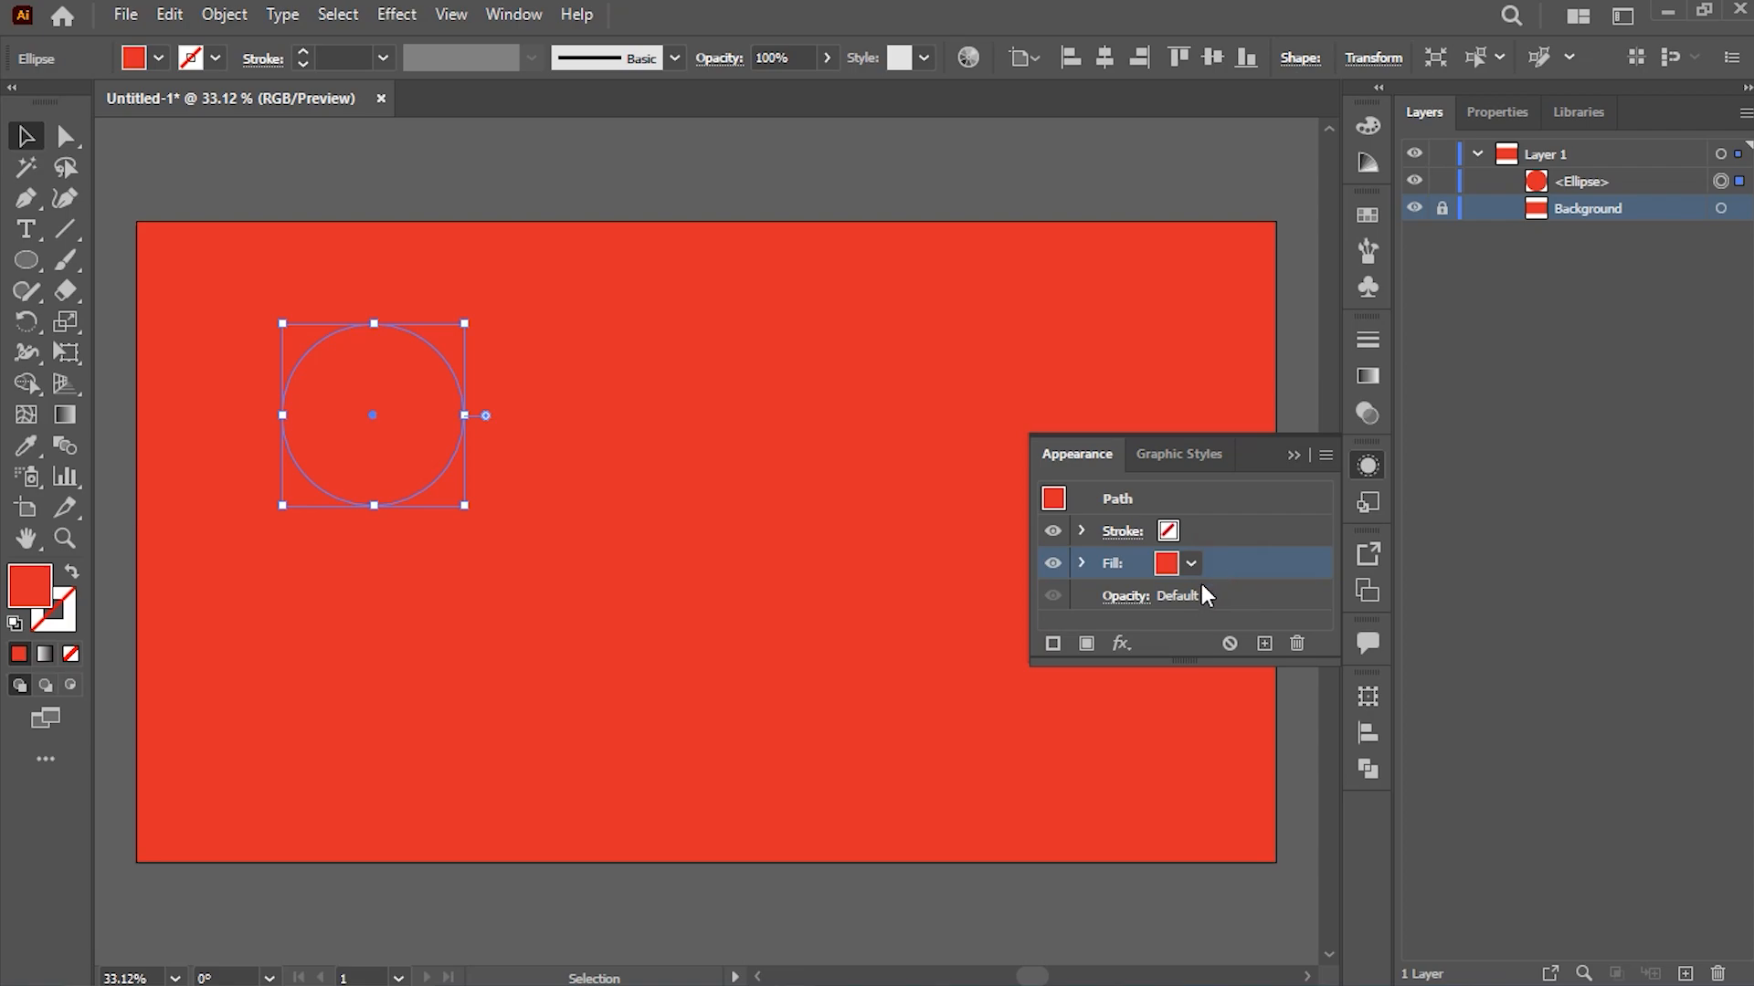
click(1122, 643)
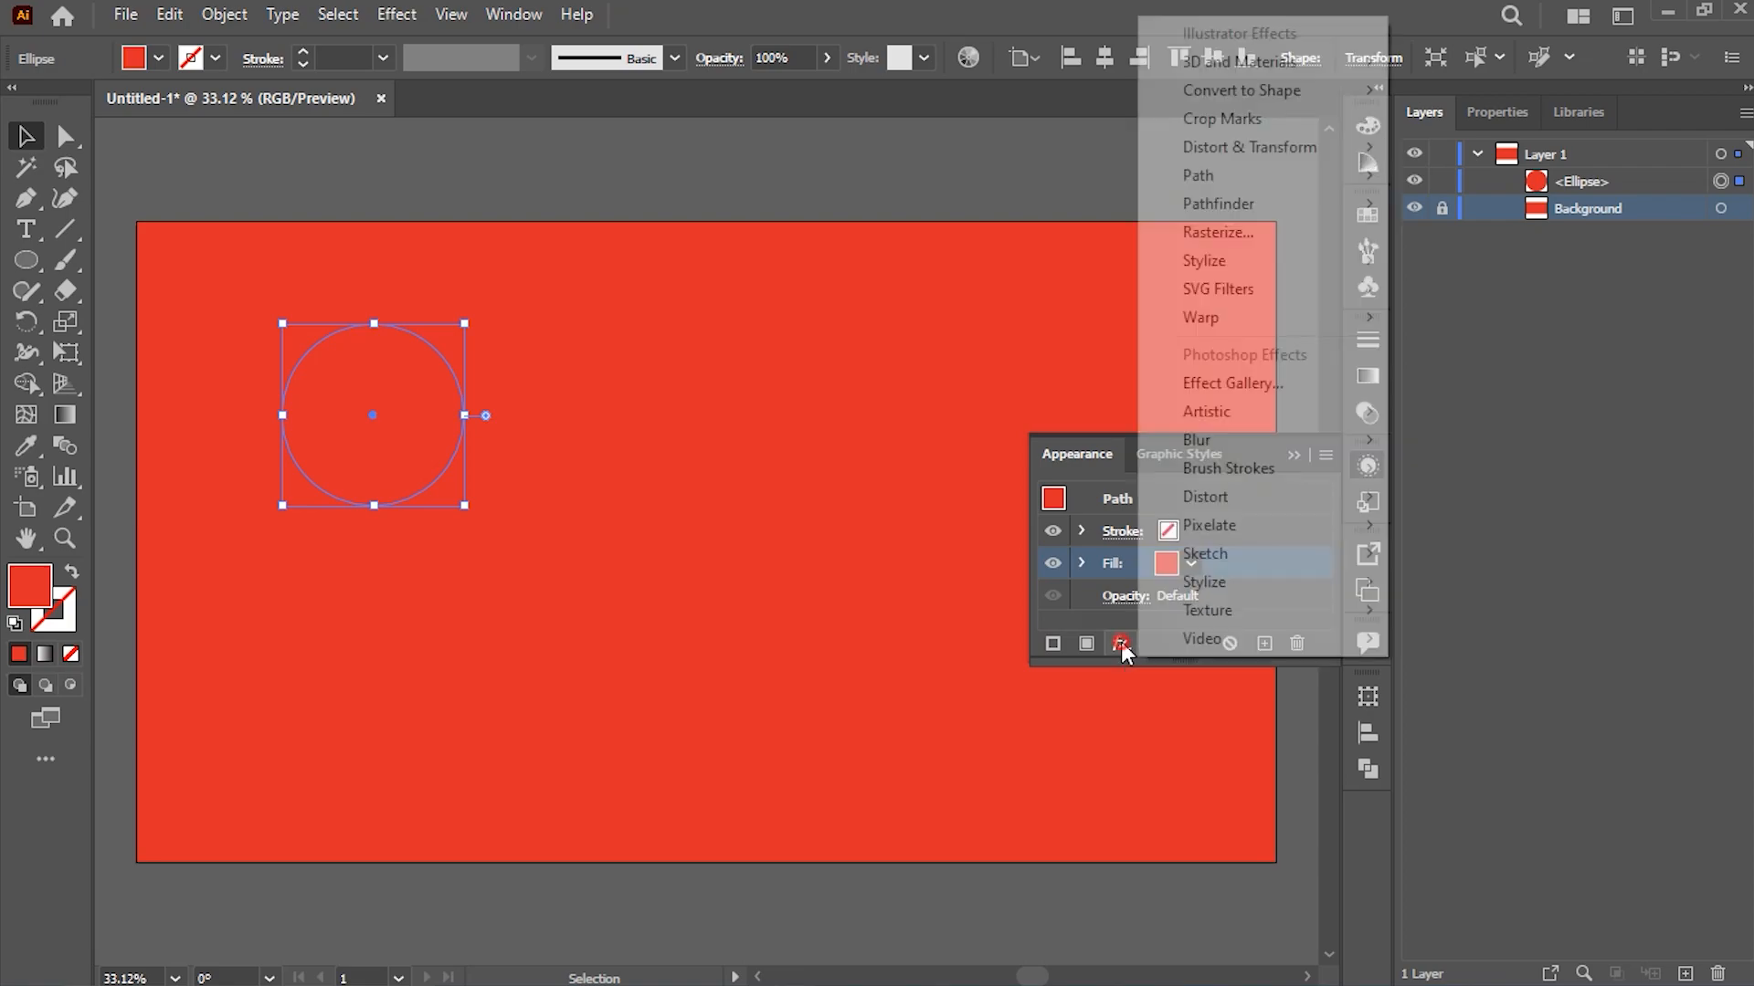
mouse_move(1265, 265)
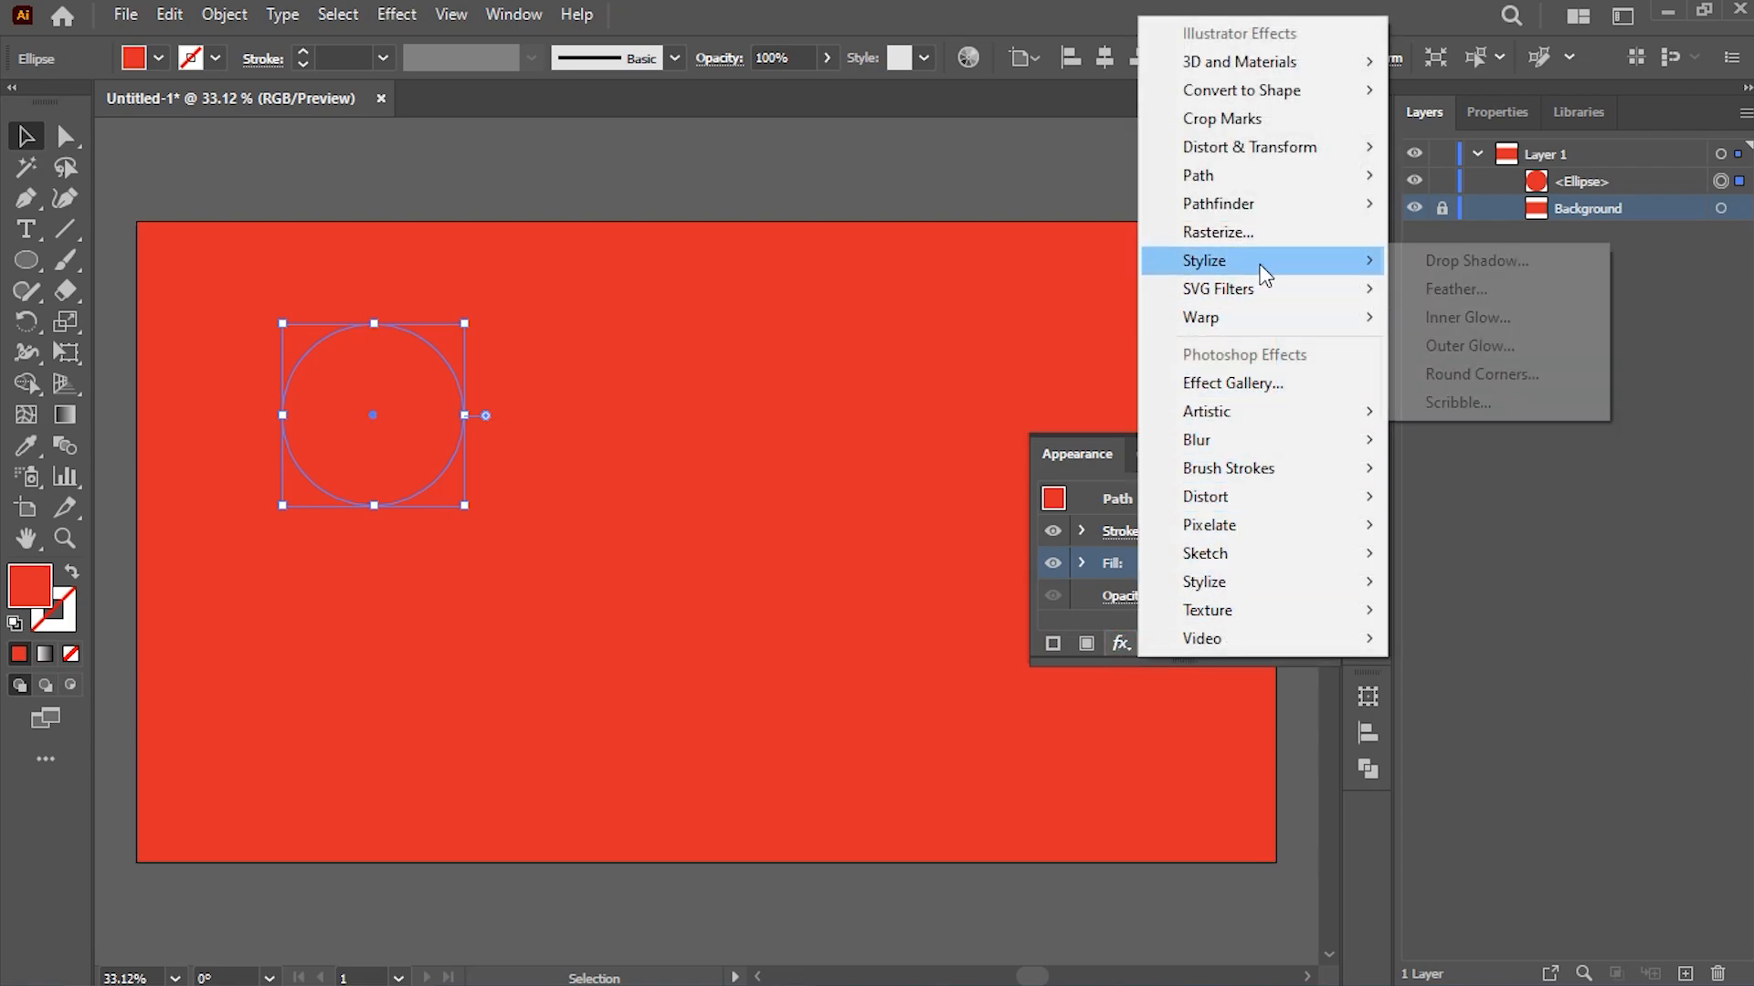
click(1545, 261)
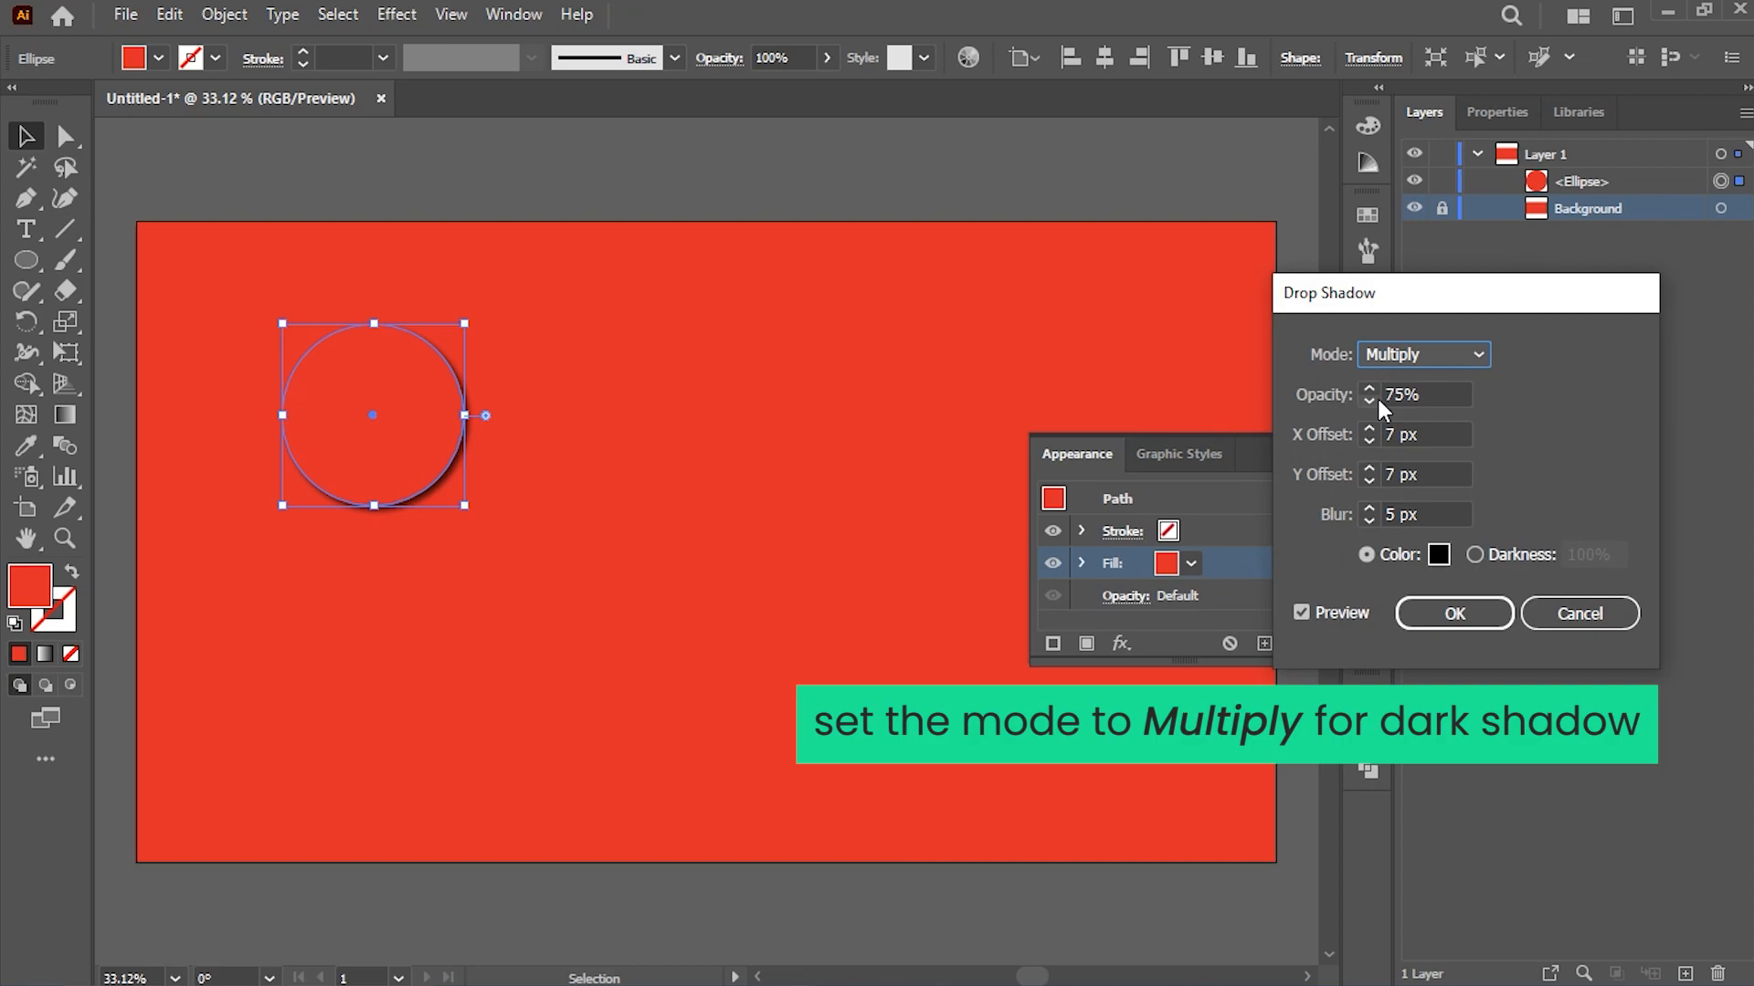
Step: Set the drop shadow's X and Y offsets to 8 px and its blur to 6 px
double_click(1382, 435)
text(8)
double_click(1389, 474)
text(8)
double_click(1395, 515)
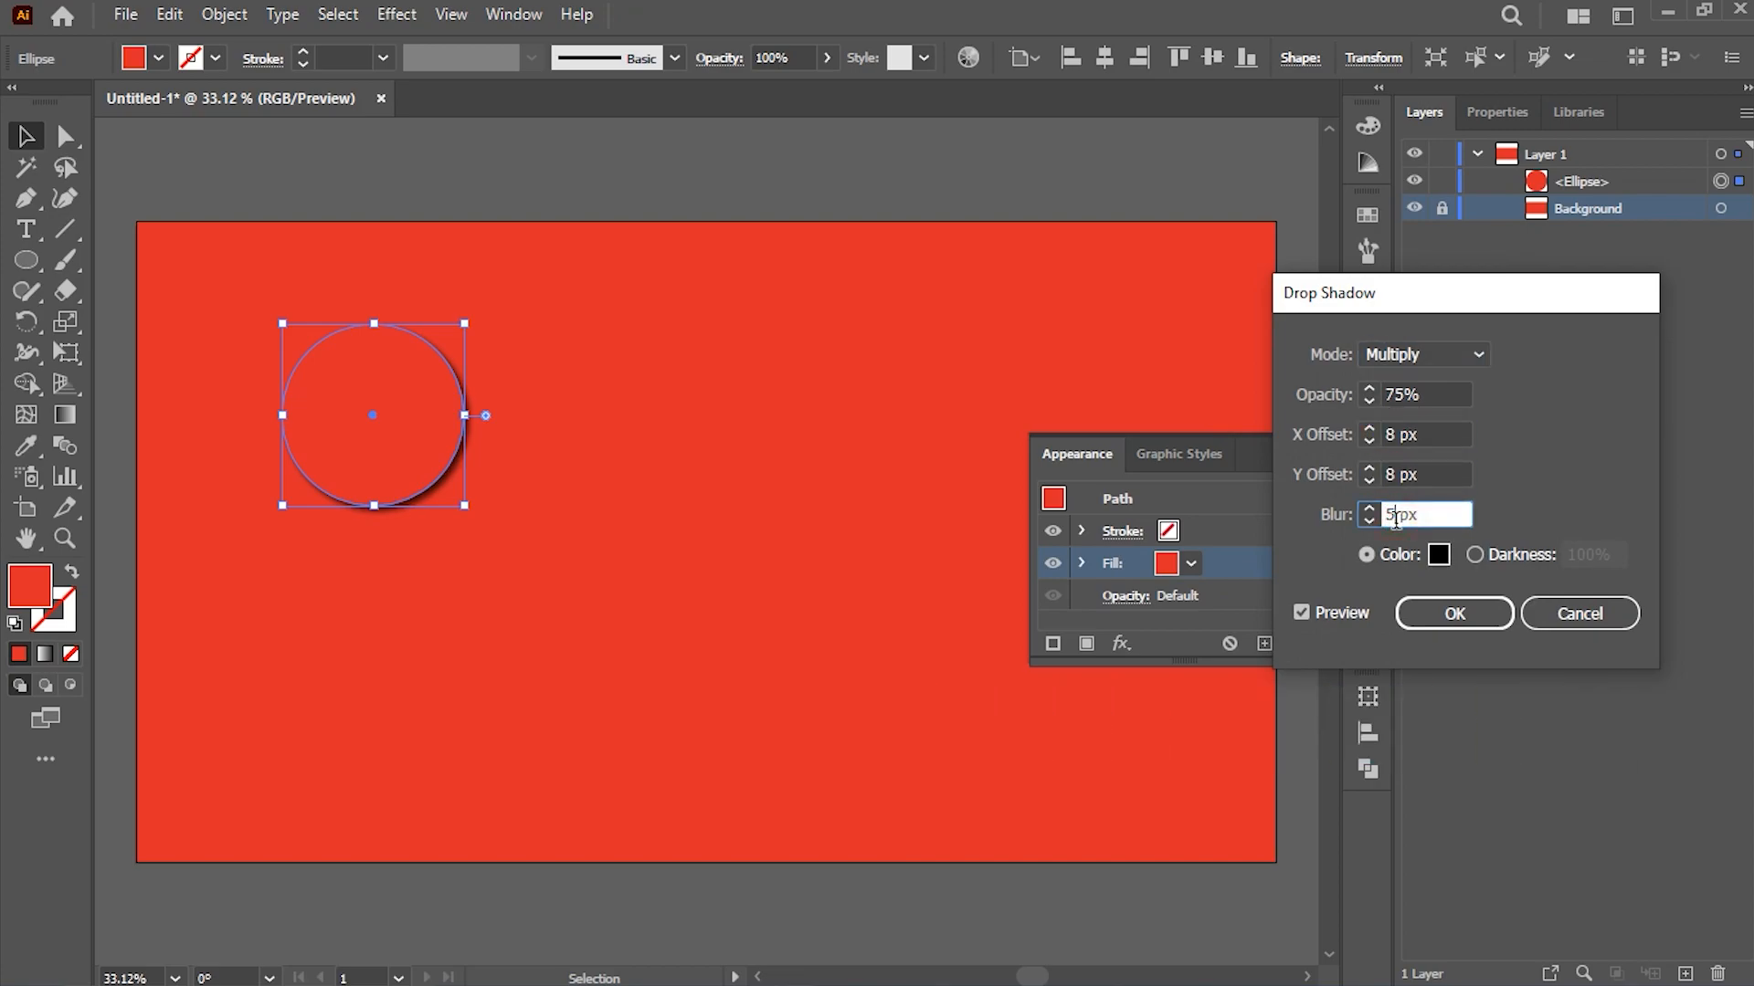
double_click(1395, 516)
text(6)
click(1422, 472)
Step: Change the drop shadow's colour to dark reddish brown 351414 and apply the effect
click(1437, 556)
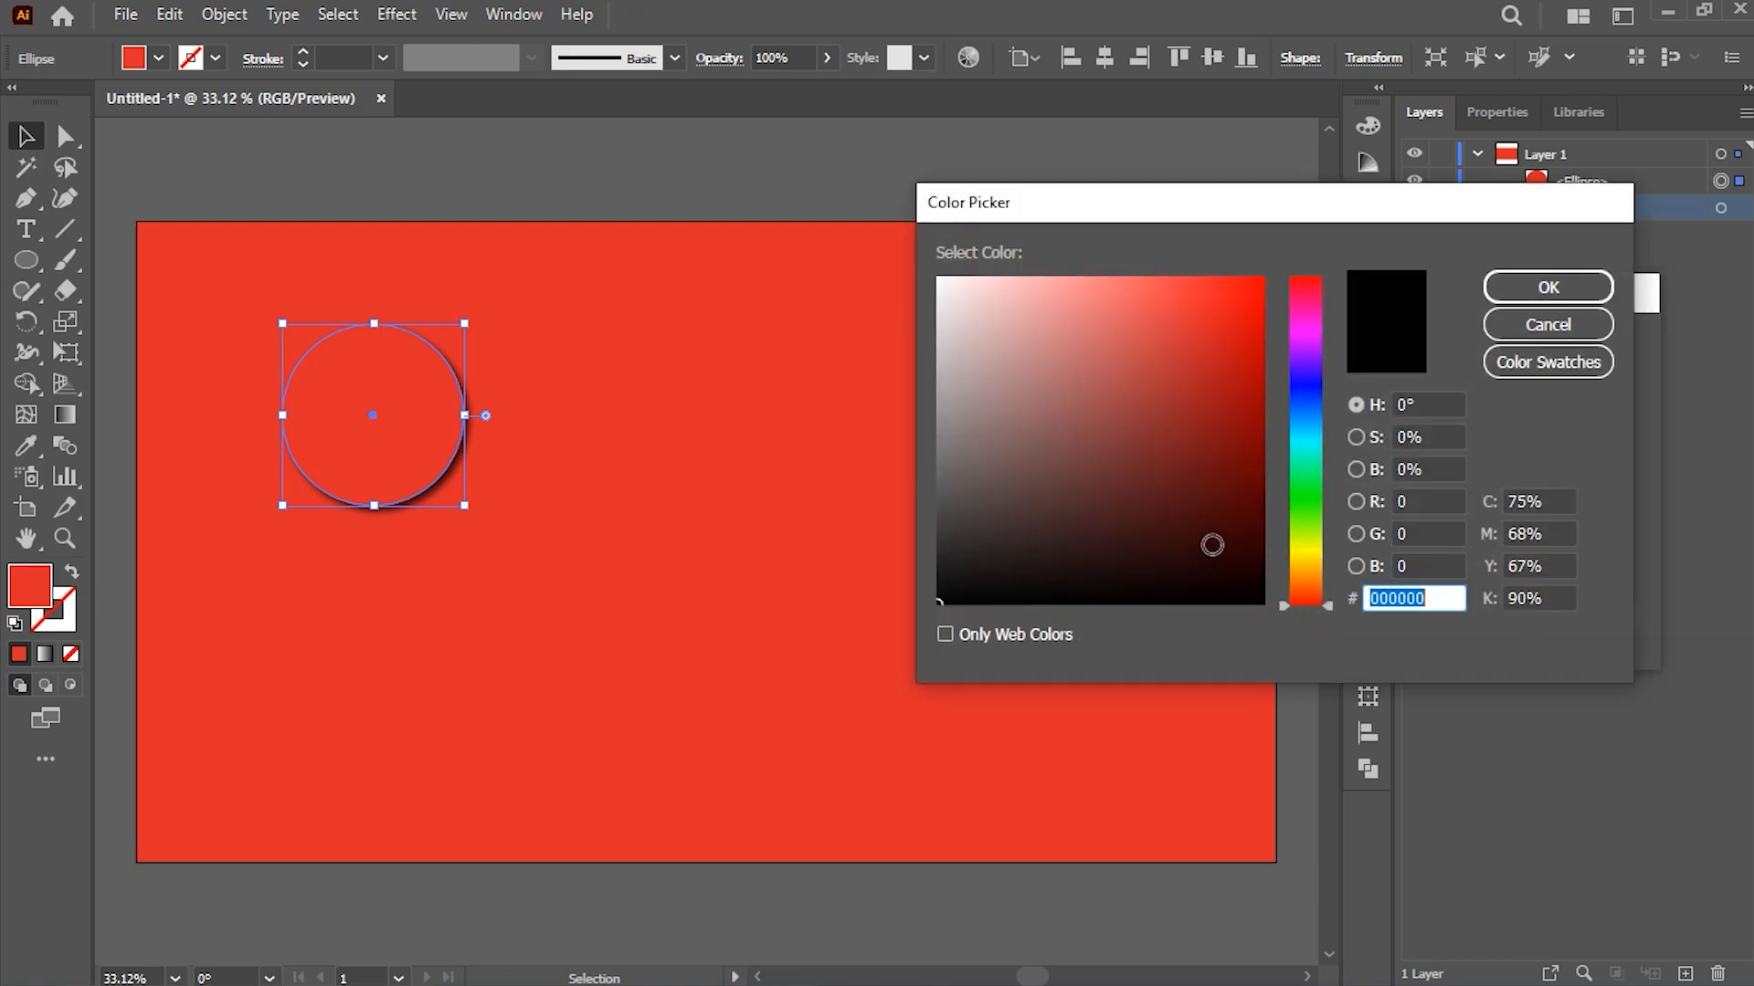
drag(1209, 544, 1140, 536)
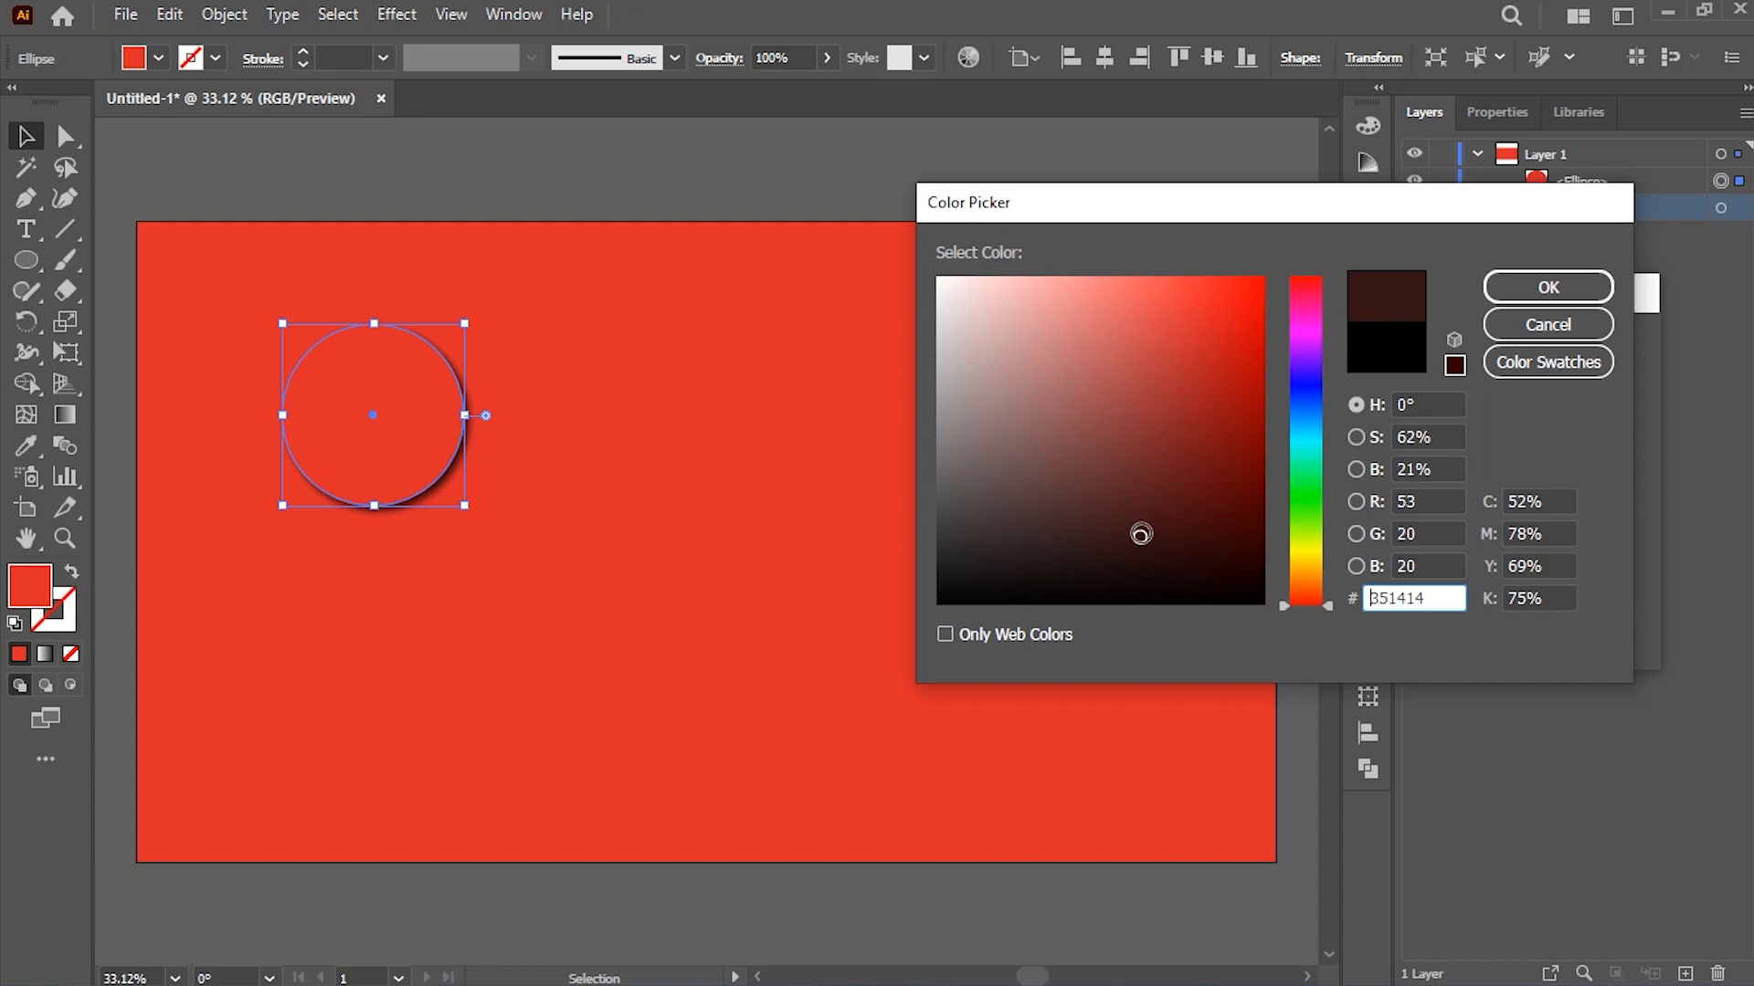
click(1558, 299)
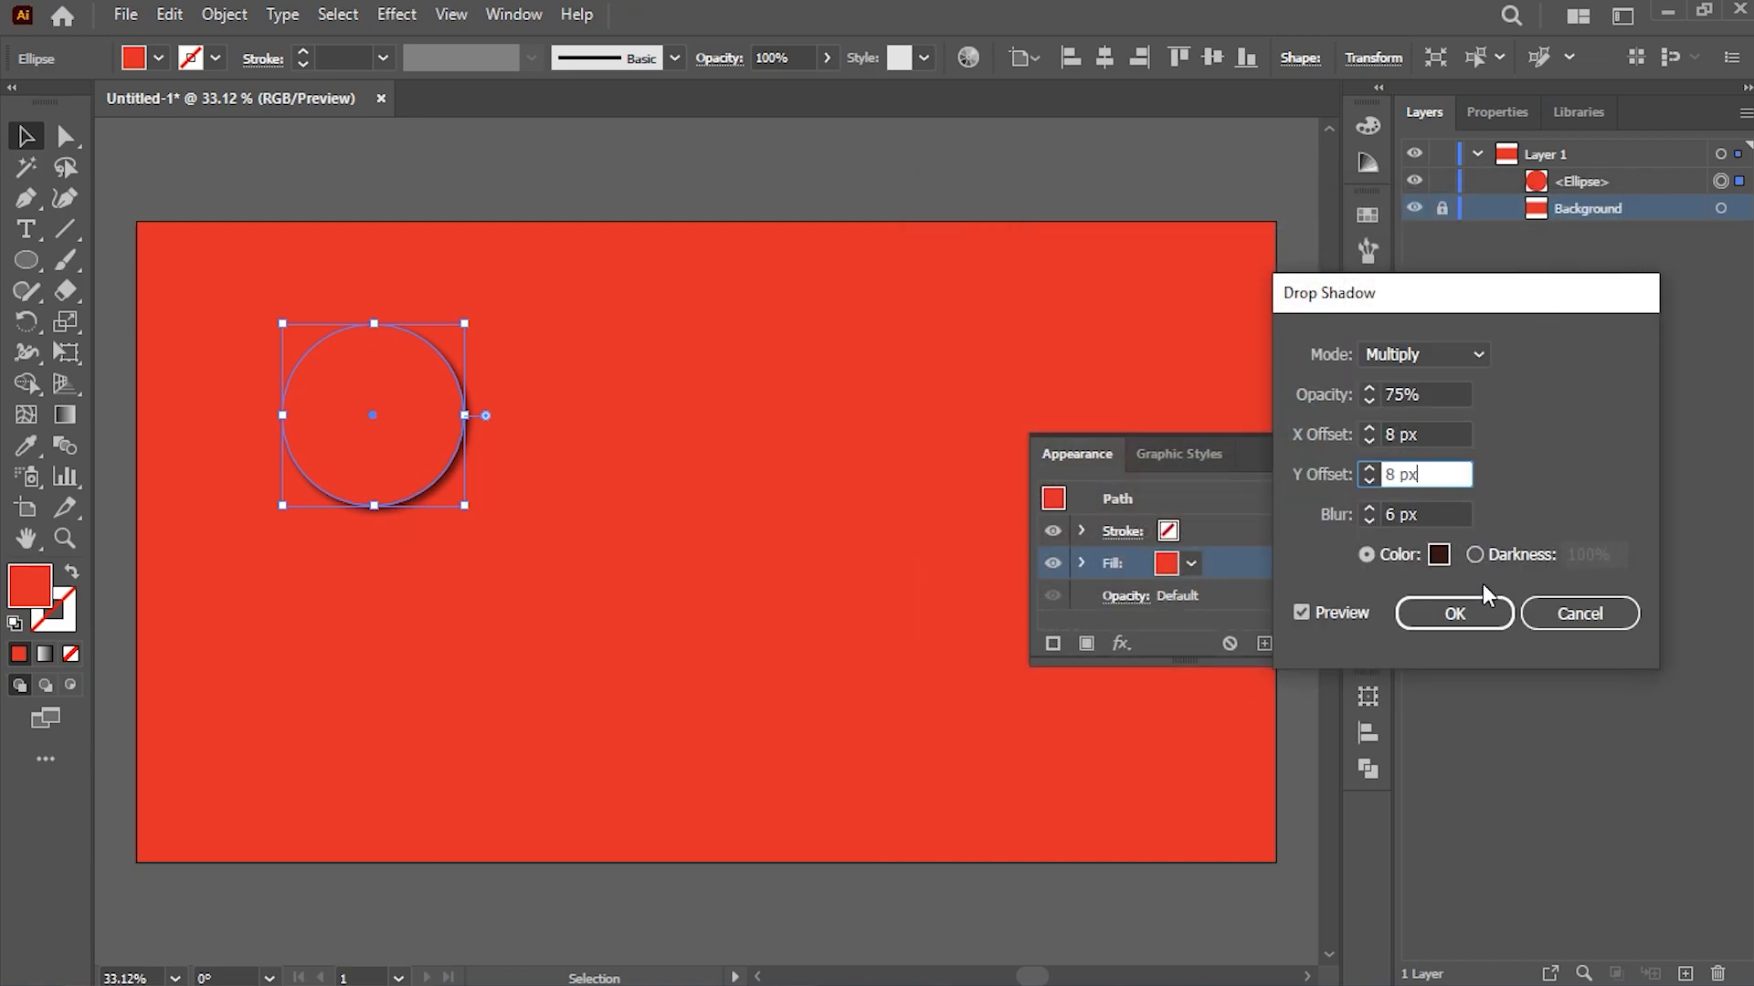
click(1438, 613)
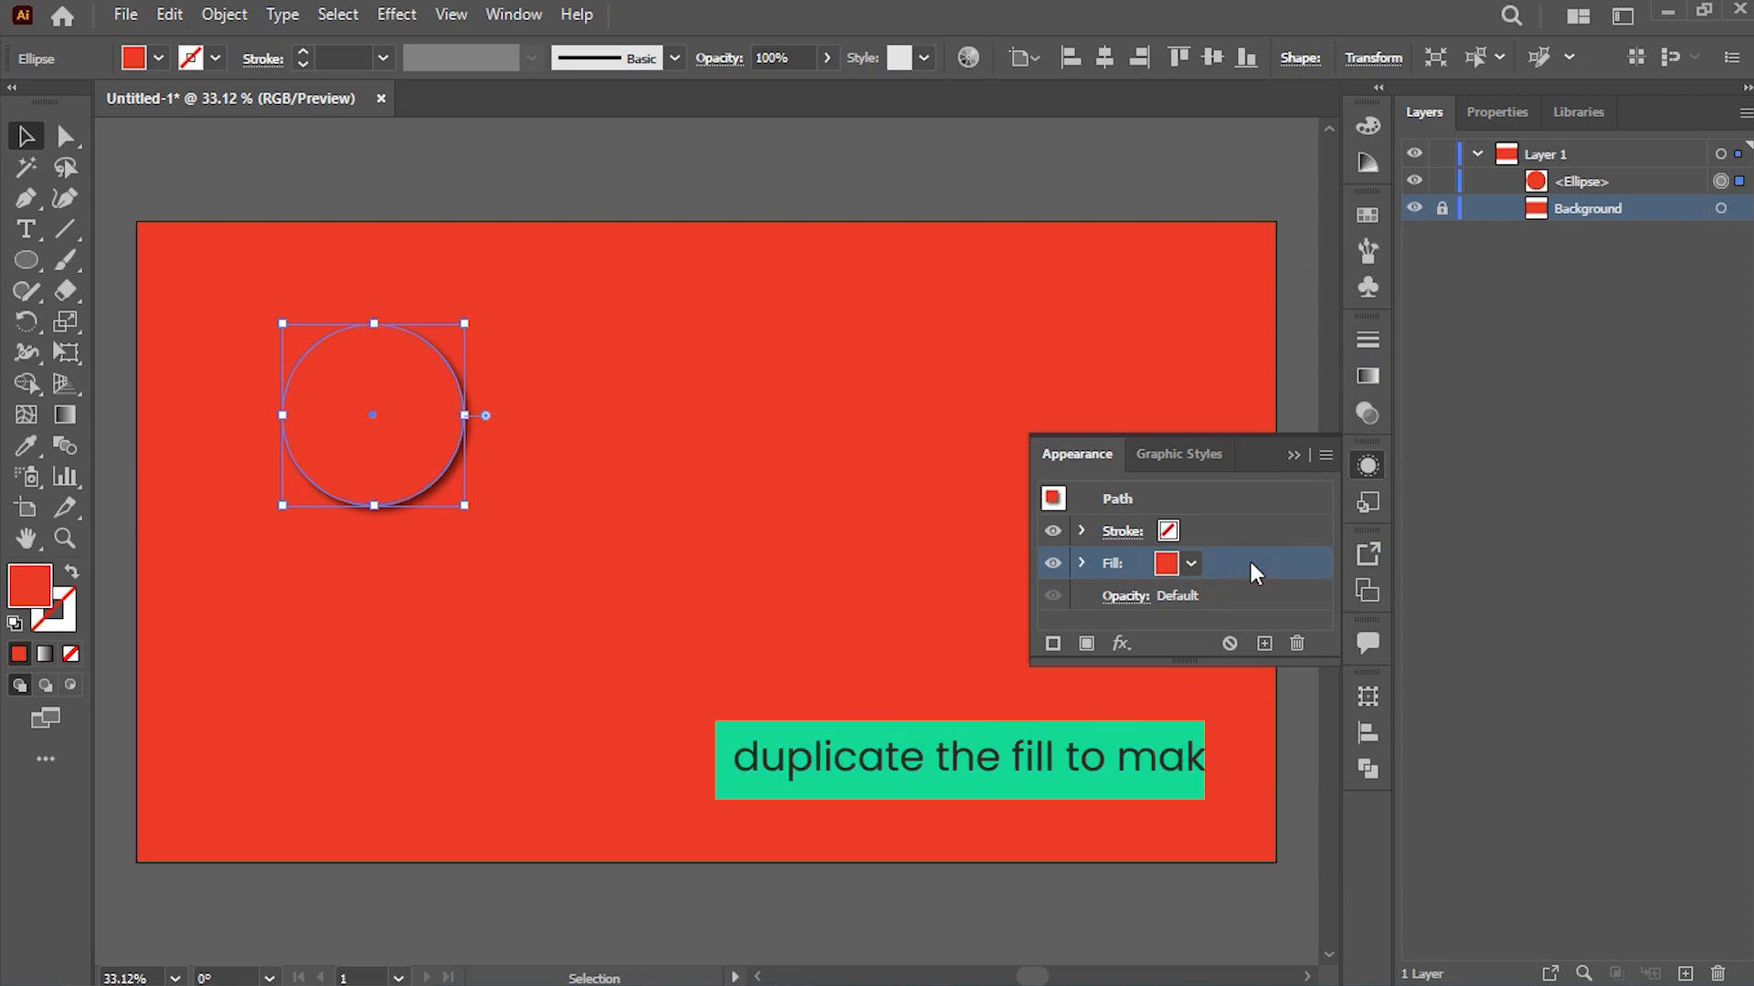
Step: Duplicate the circle's fill and set the lower fill's drop shadow mode to Screen
click(1263, 643)
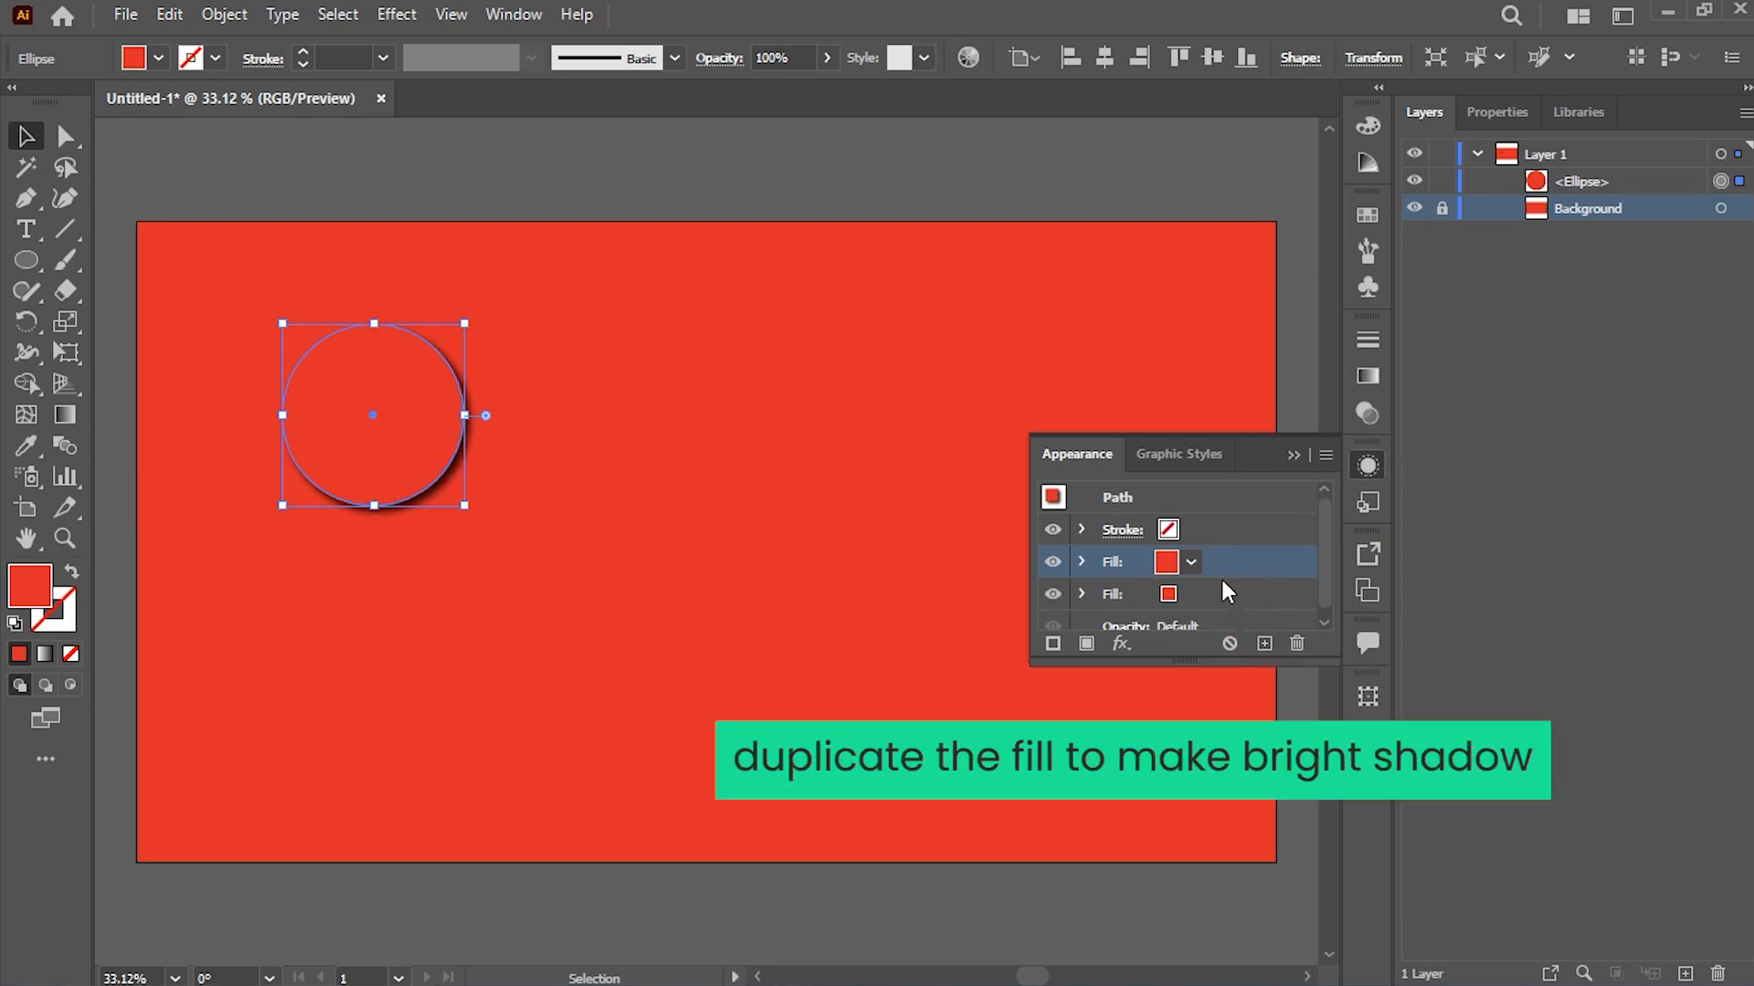
click(1082, 593)
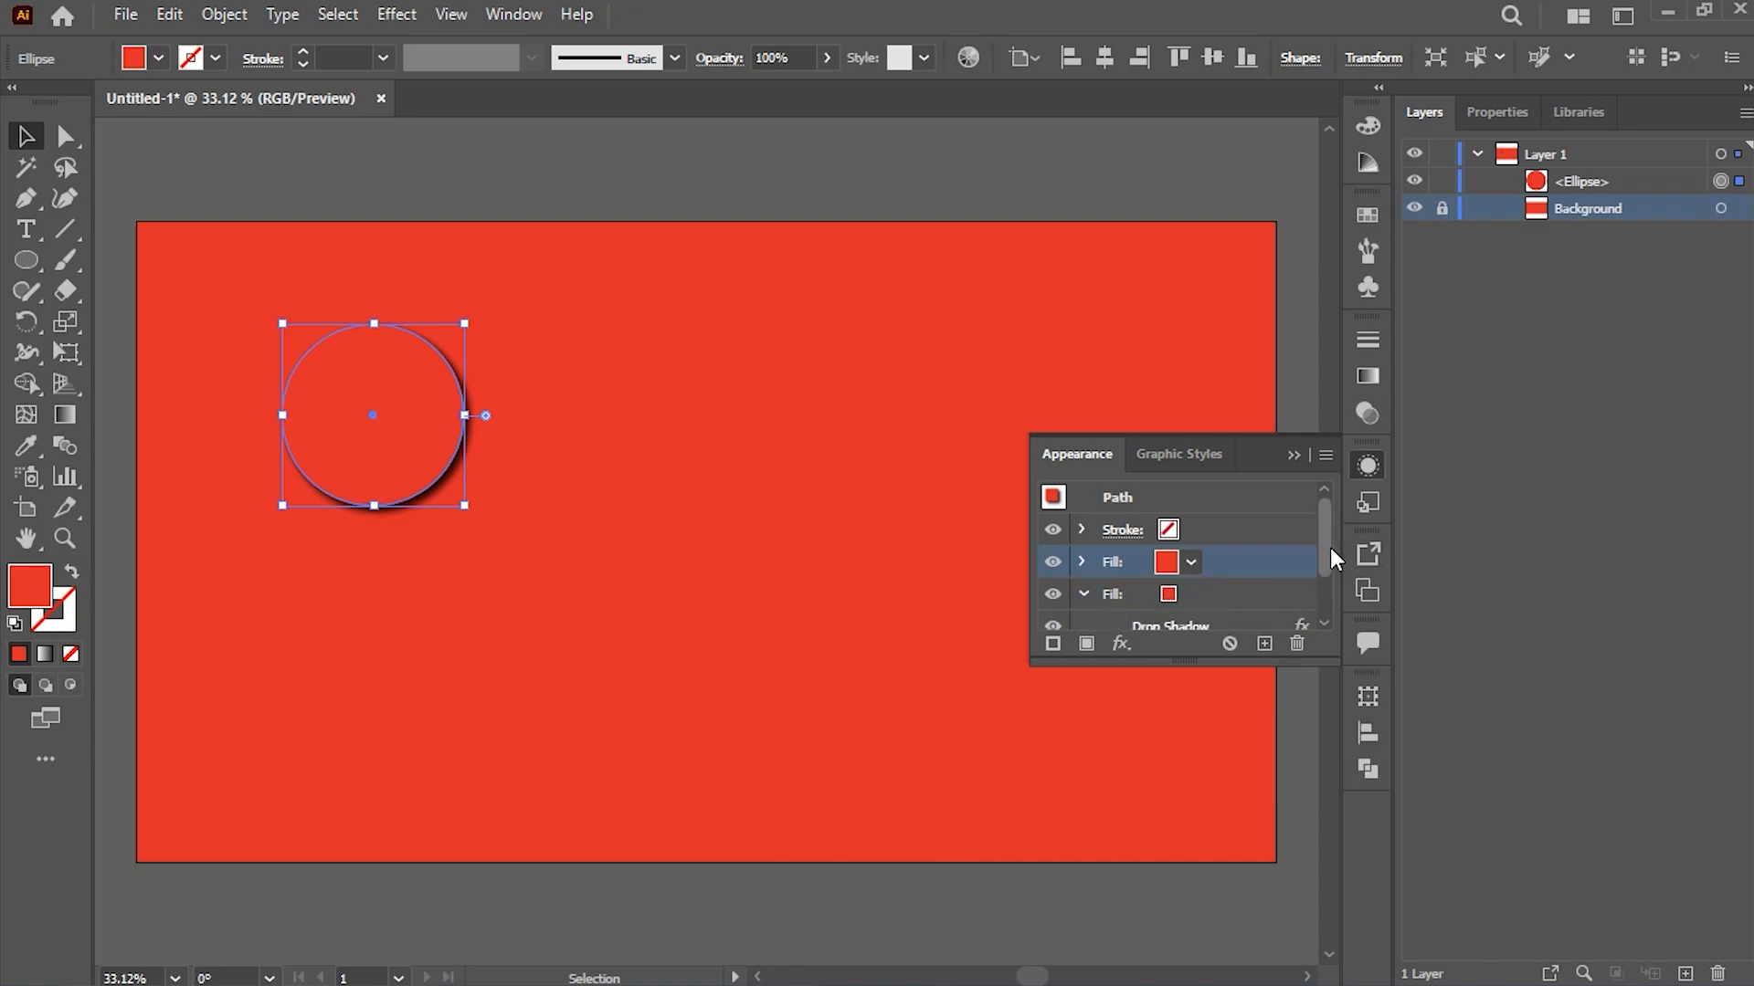
scroll(1326, 548, down, 2)
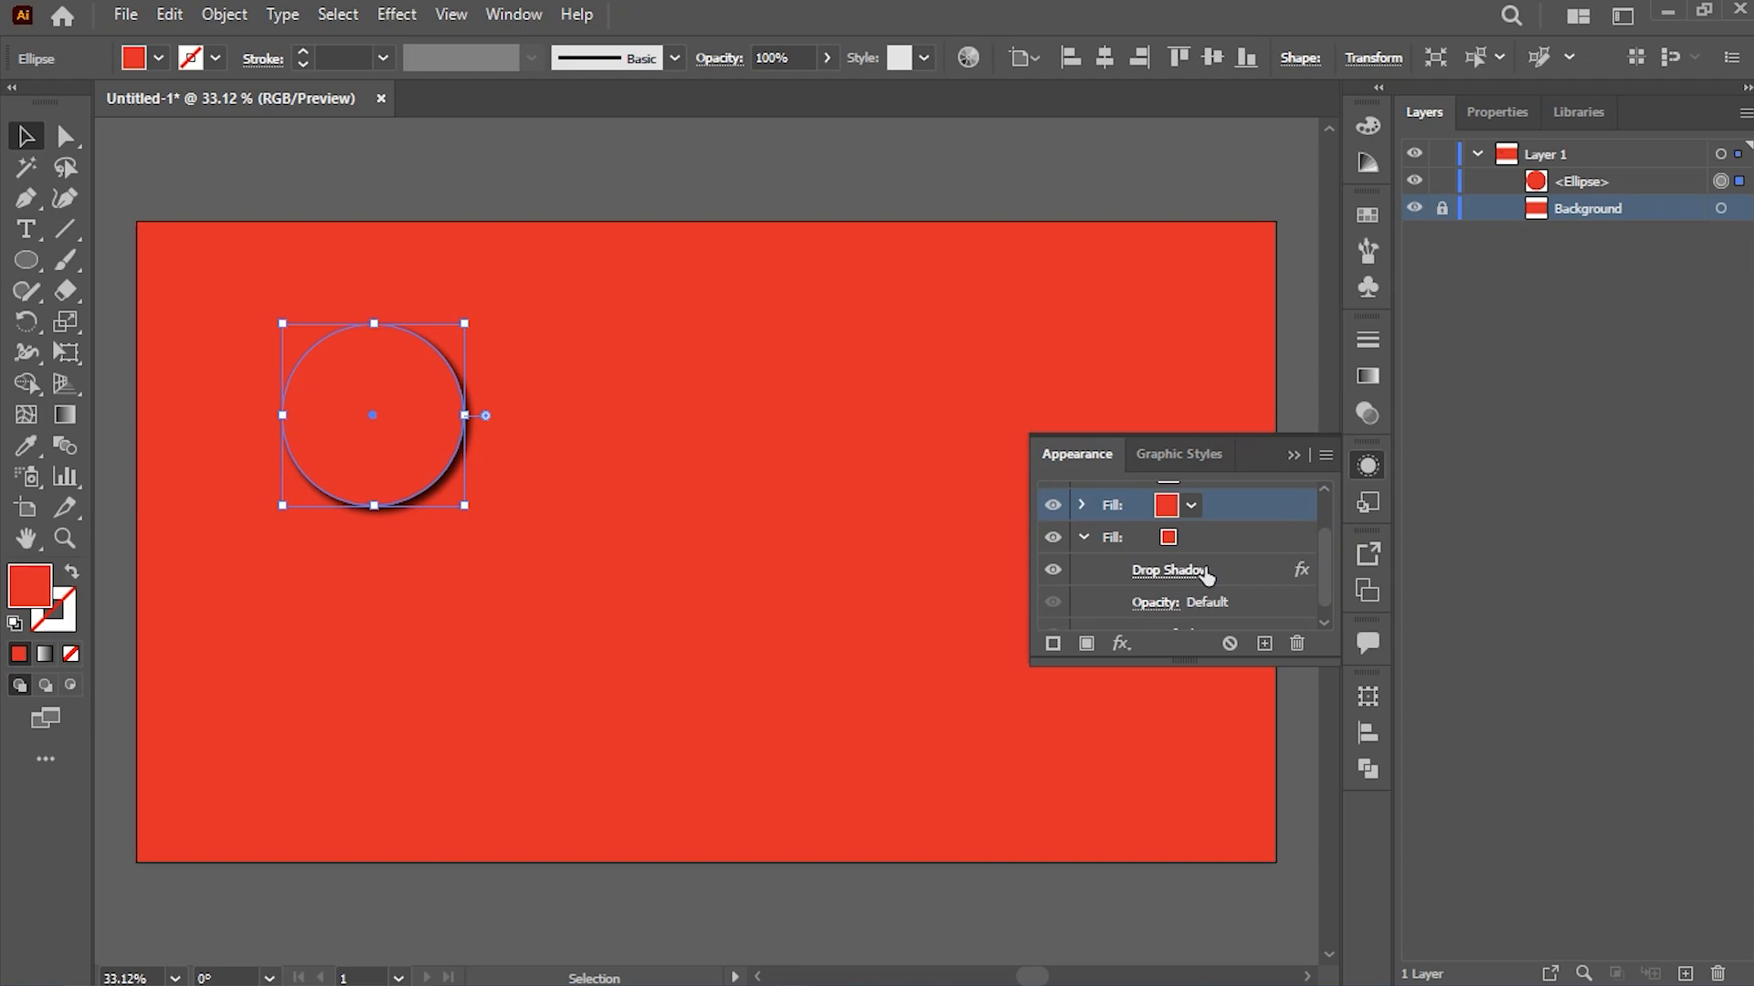
click(1204, 568)
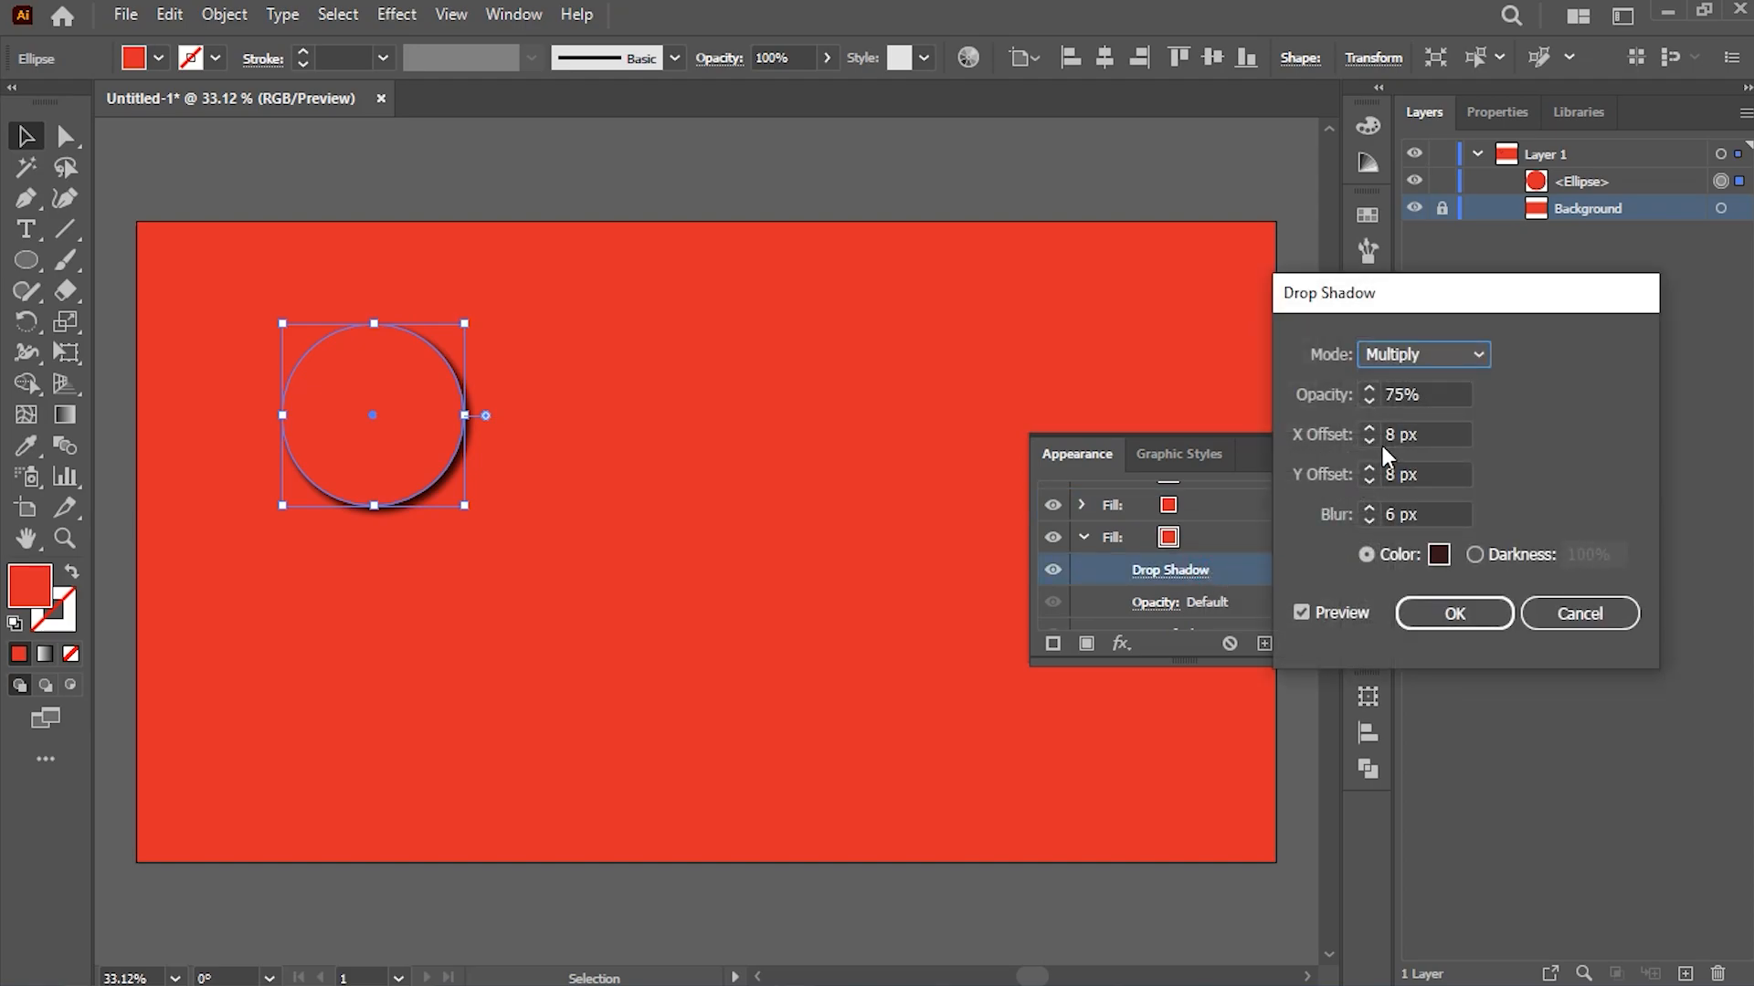
click(1472, 354)
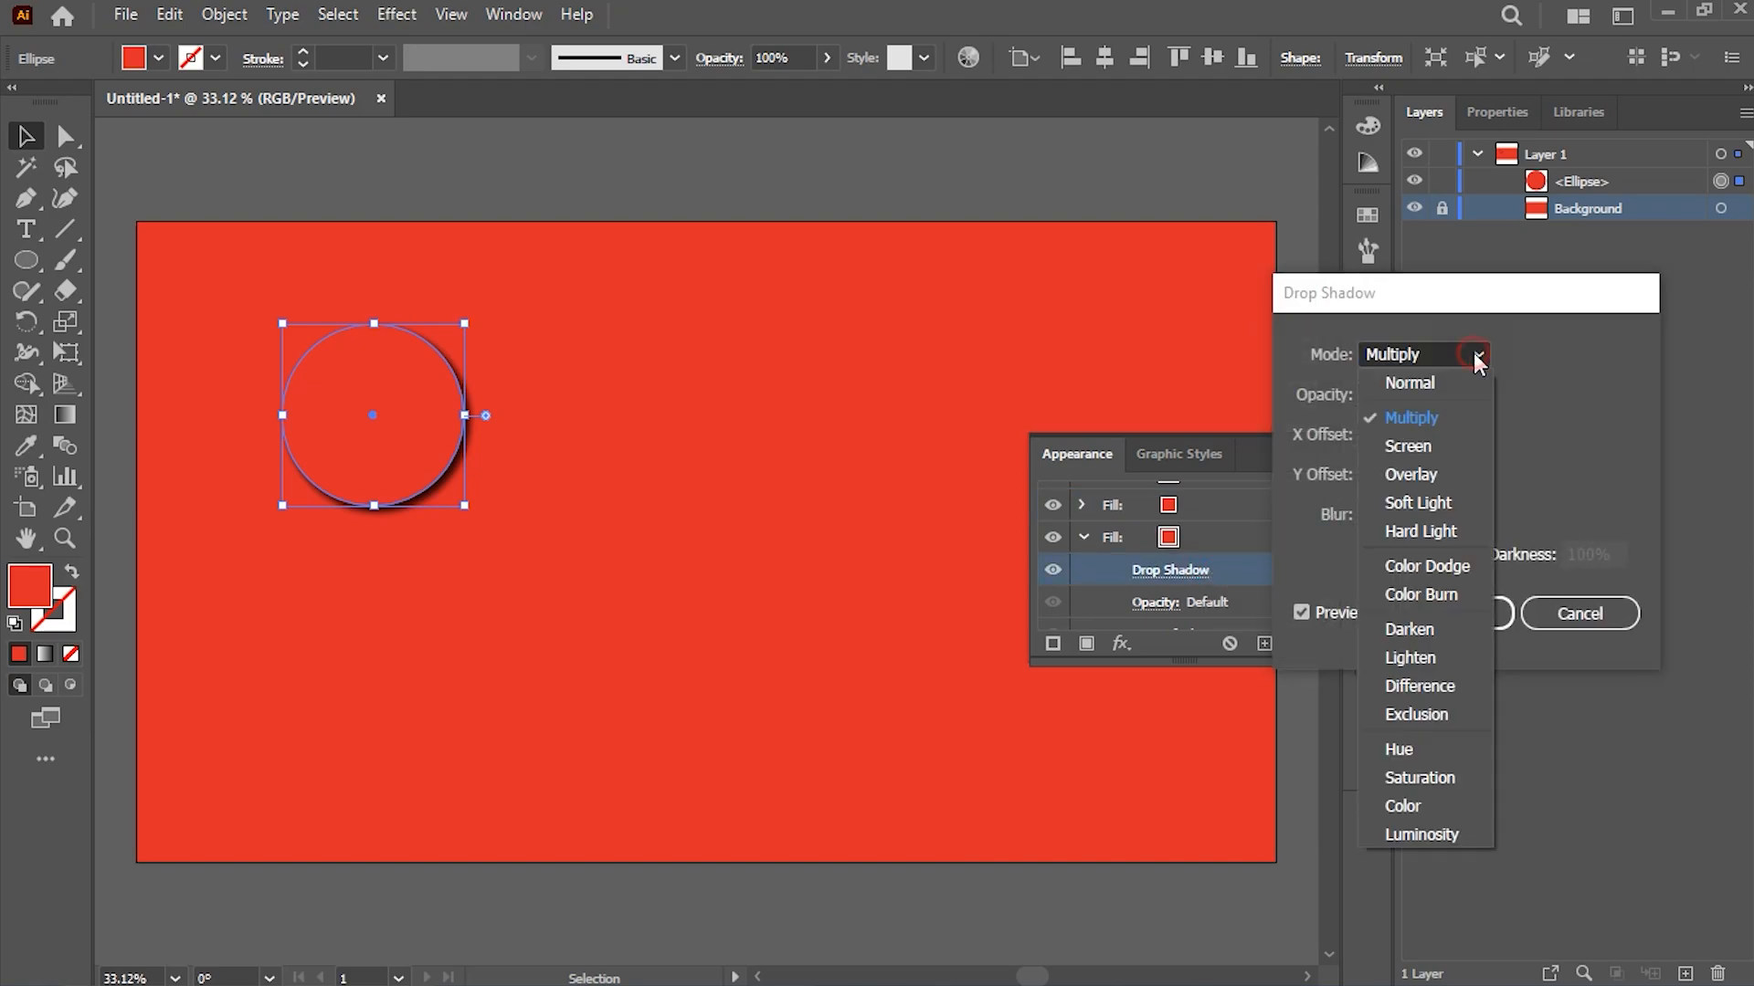
click(1443, 446)
Step: Set the lower fill's drop shadow X and Y offsets to -8 px
click(1390, 433)
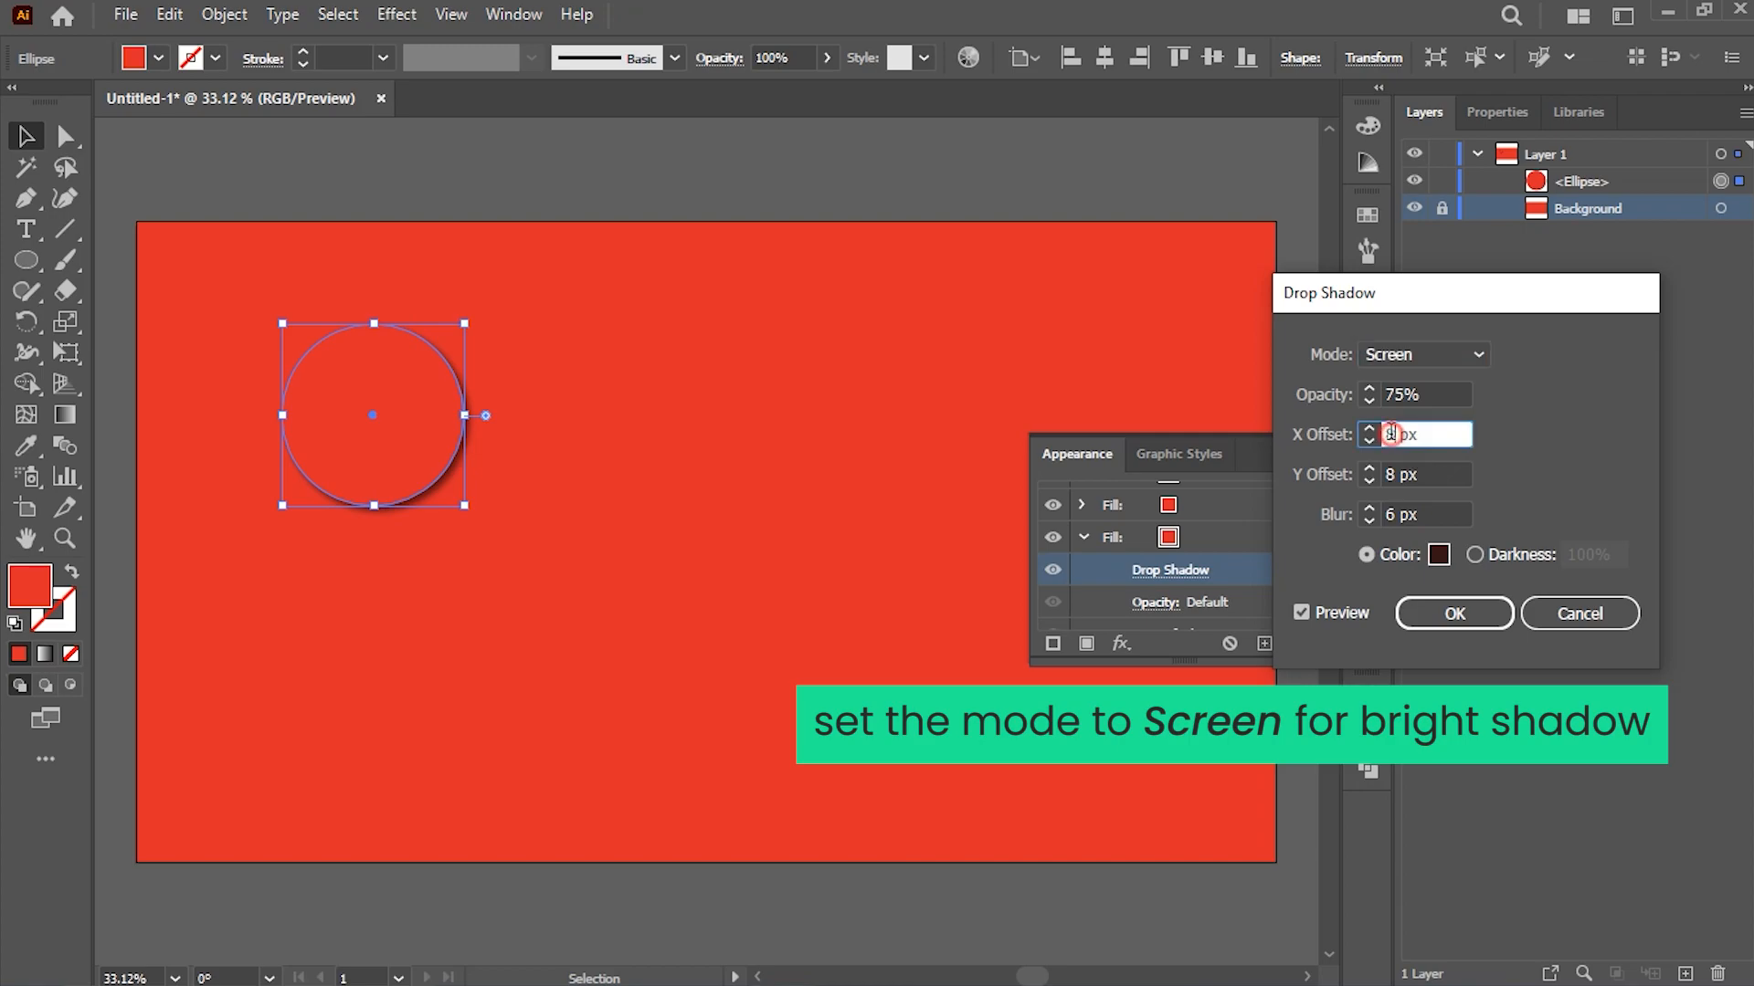
key(Home)
text(-)
click(1387, 474)
text(-)
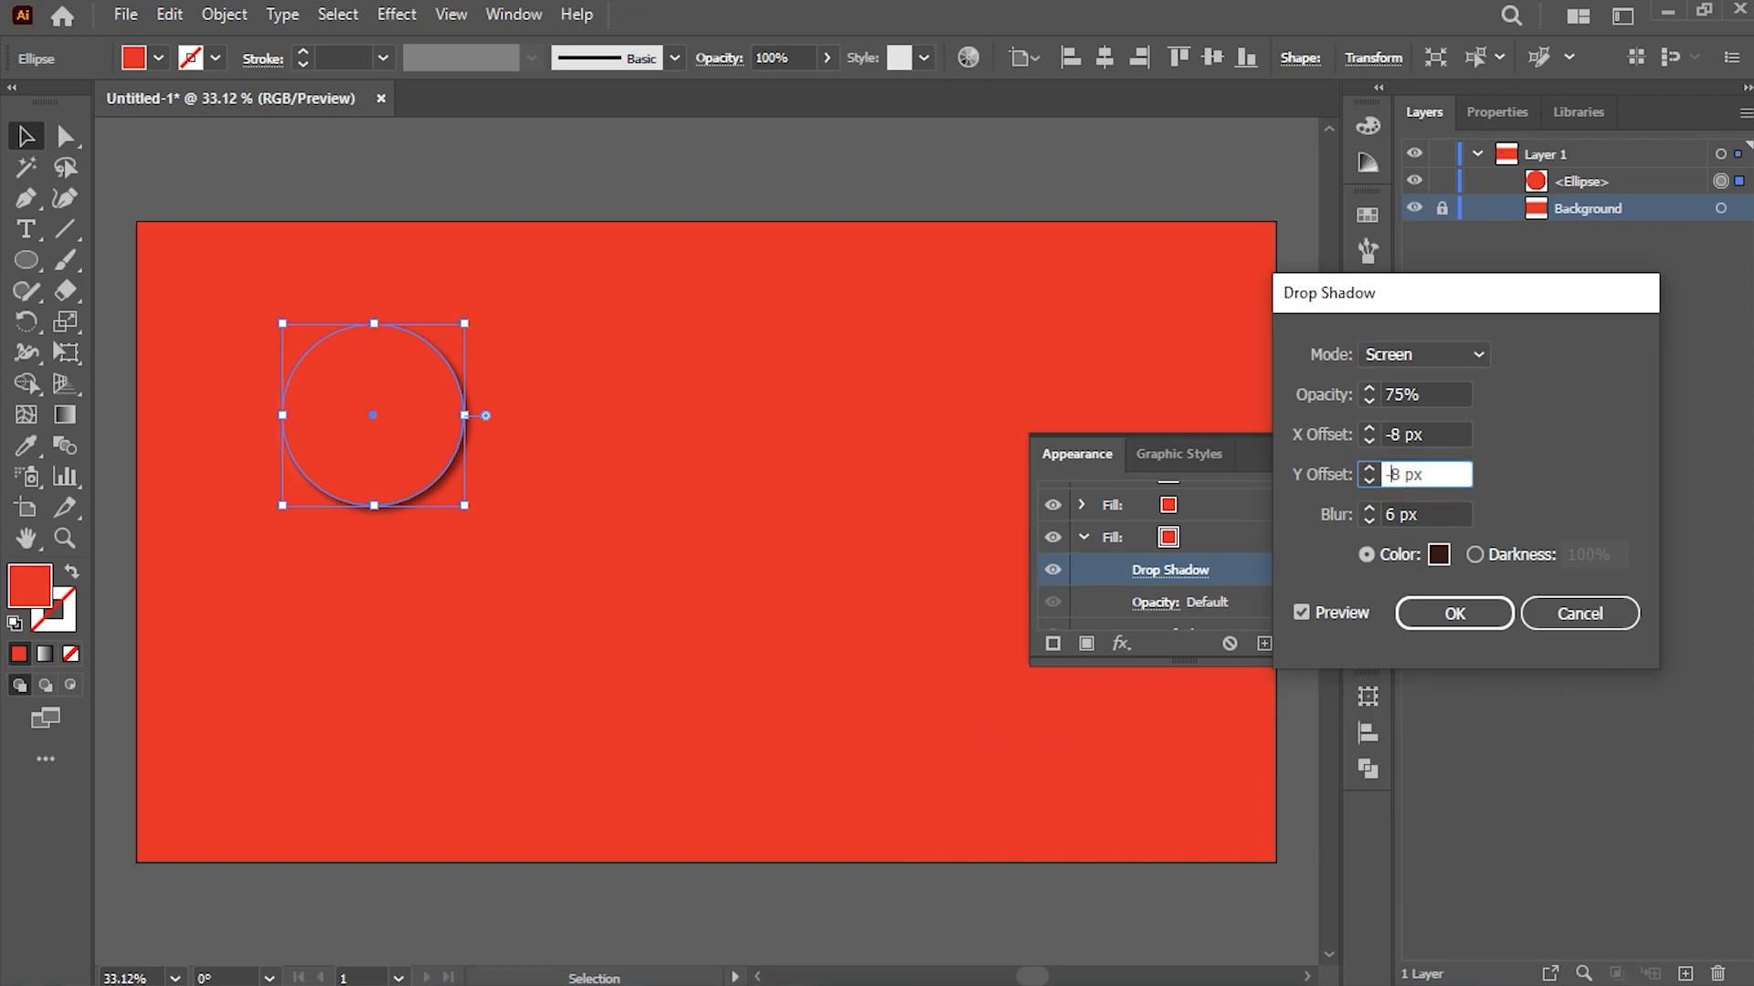
Step: Change the Screen-mode drop shadow's colour to a light pink
click(1436, 557)
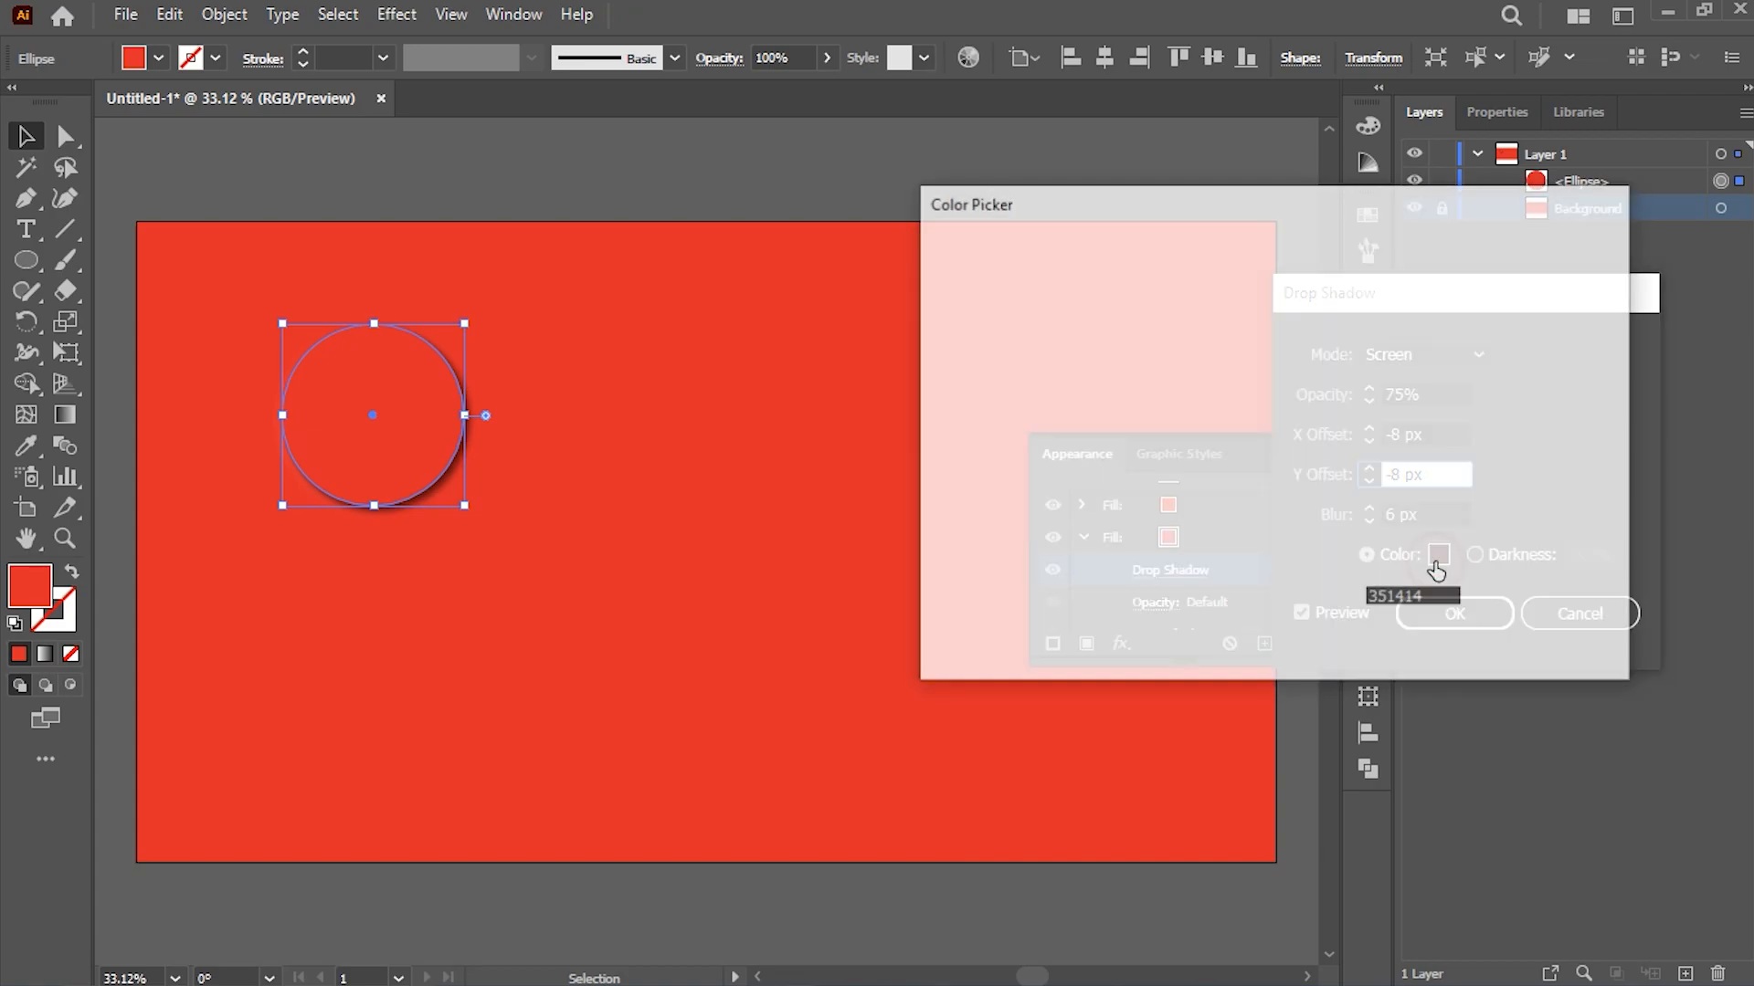
drag(1105, 340, 1053, 304)
click(1548, 288)
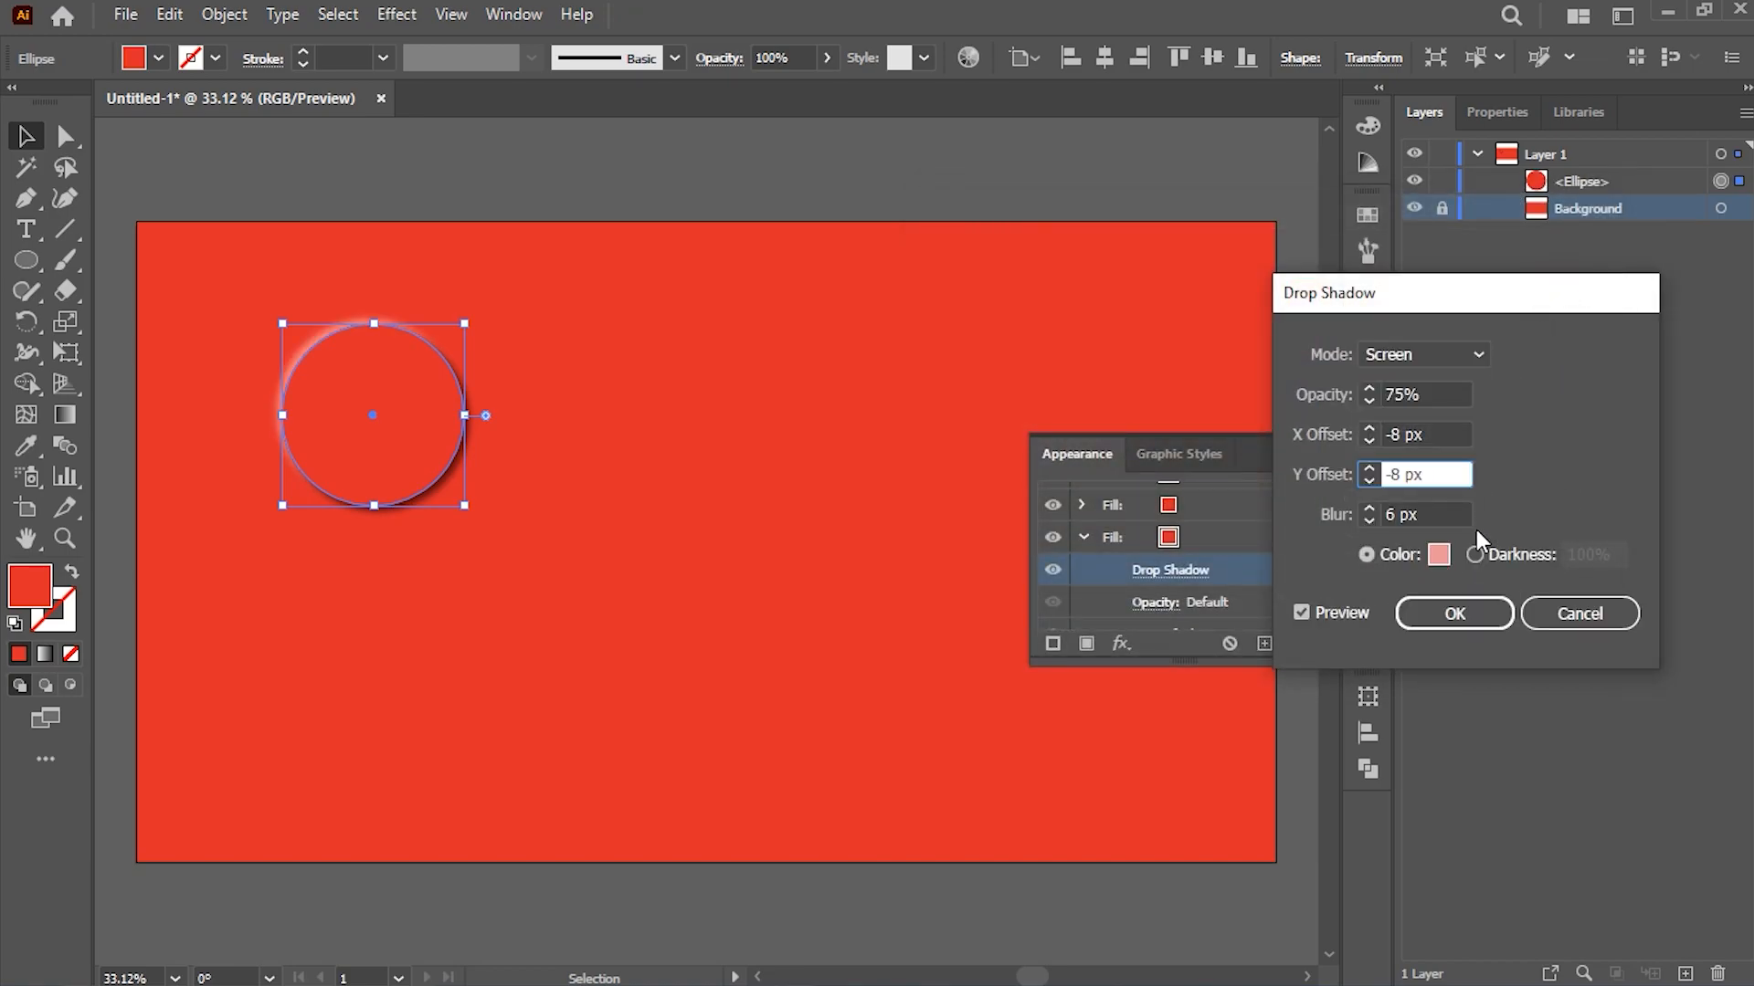
Step: Set the Screen-mode drop shadow's colour to muted pink dd8787, apply the effect and deselect the circle
click(1438, 555)
drag(1055, 309, 1065, 318)
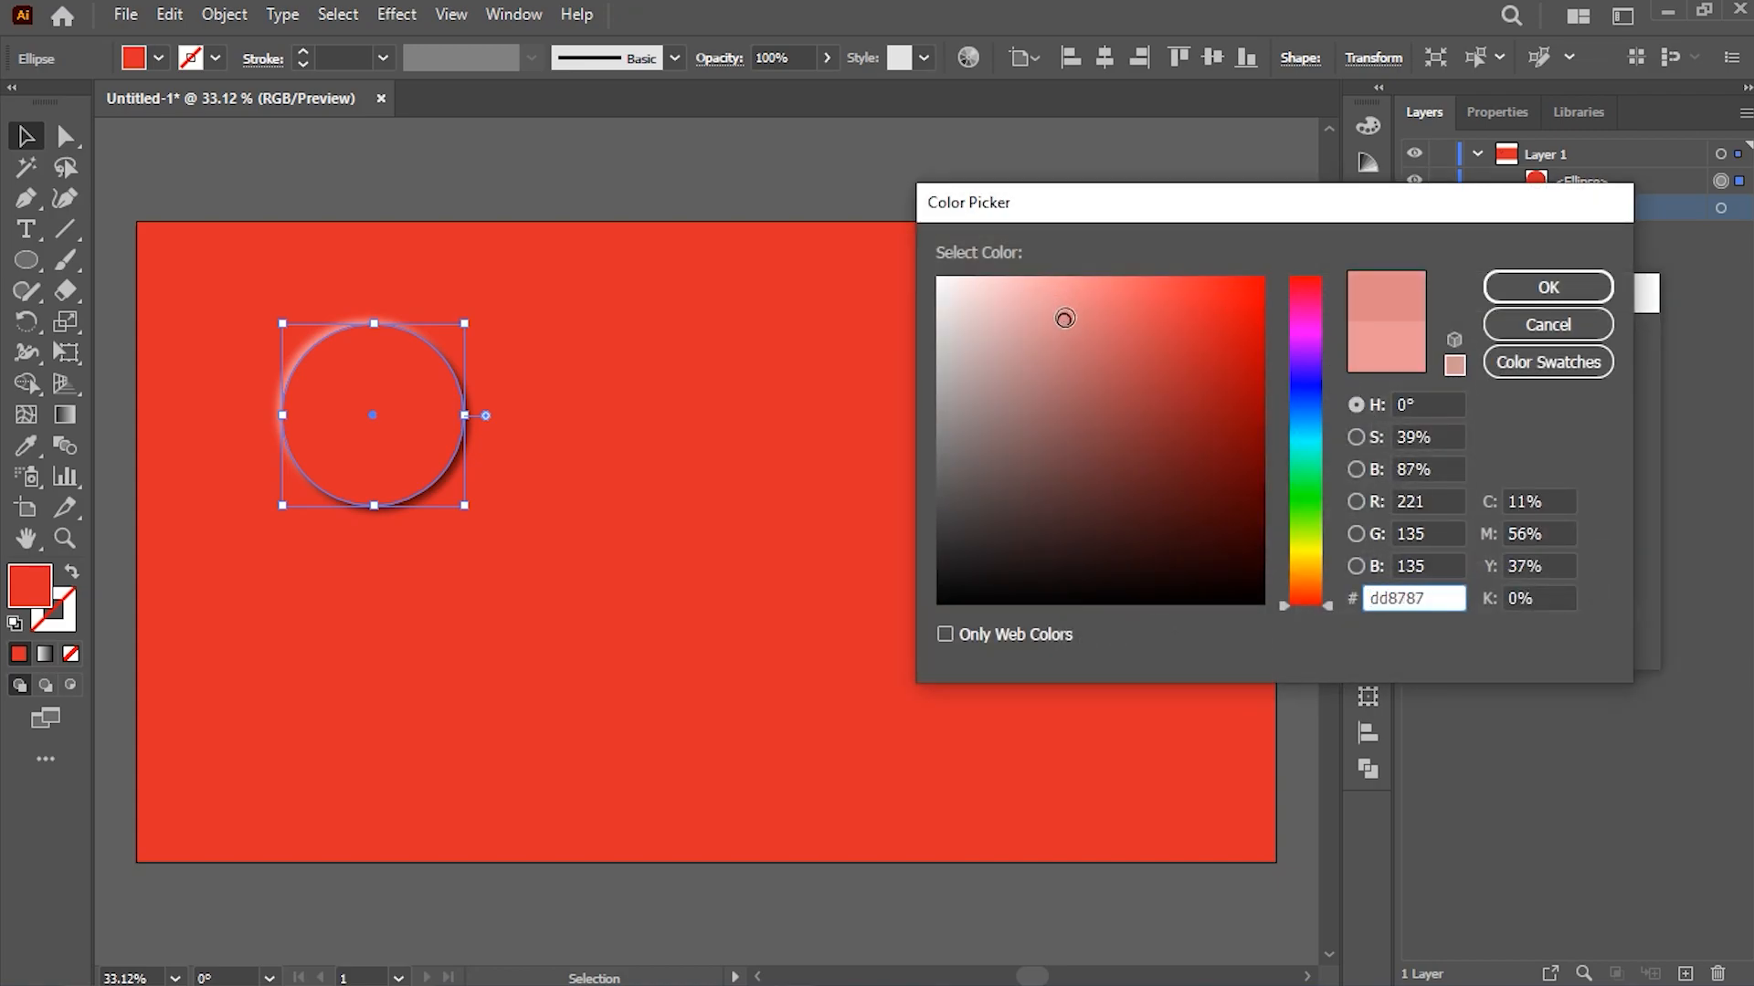
click(1532, 288)
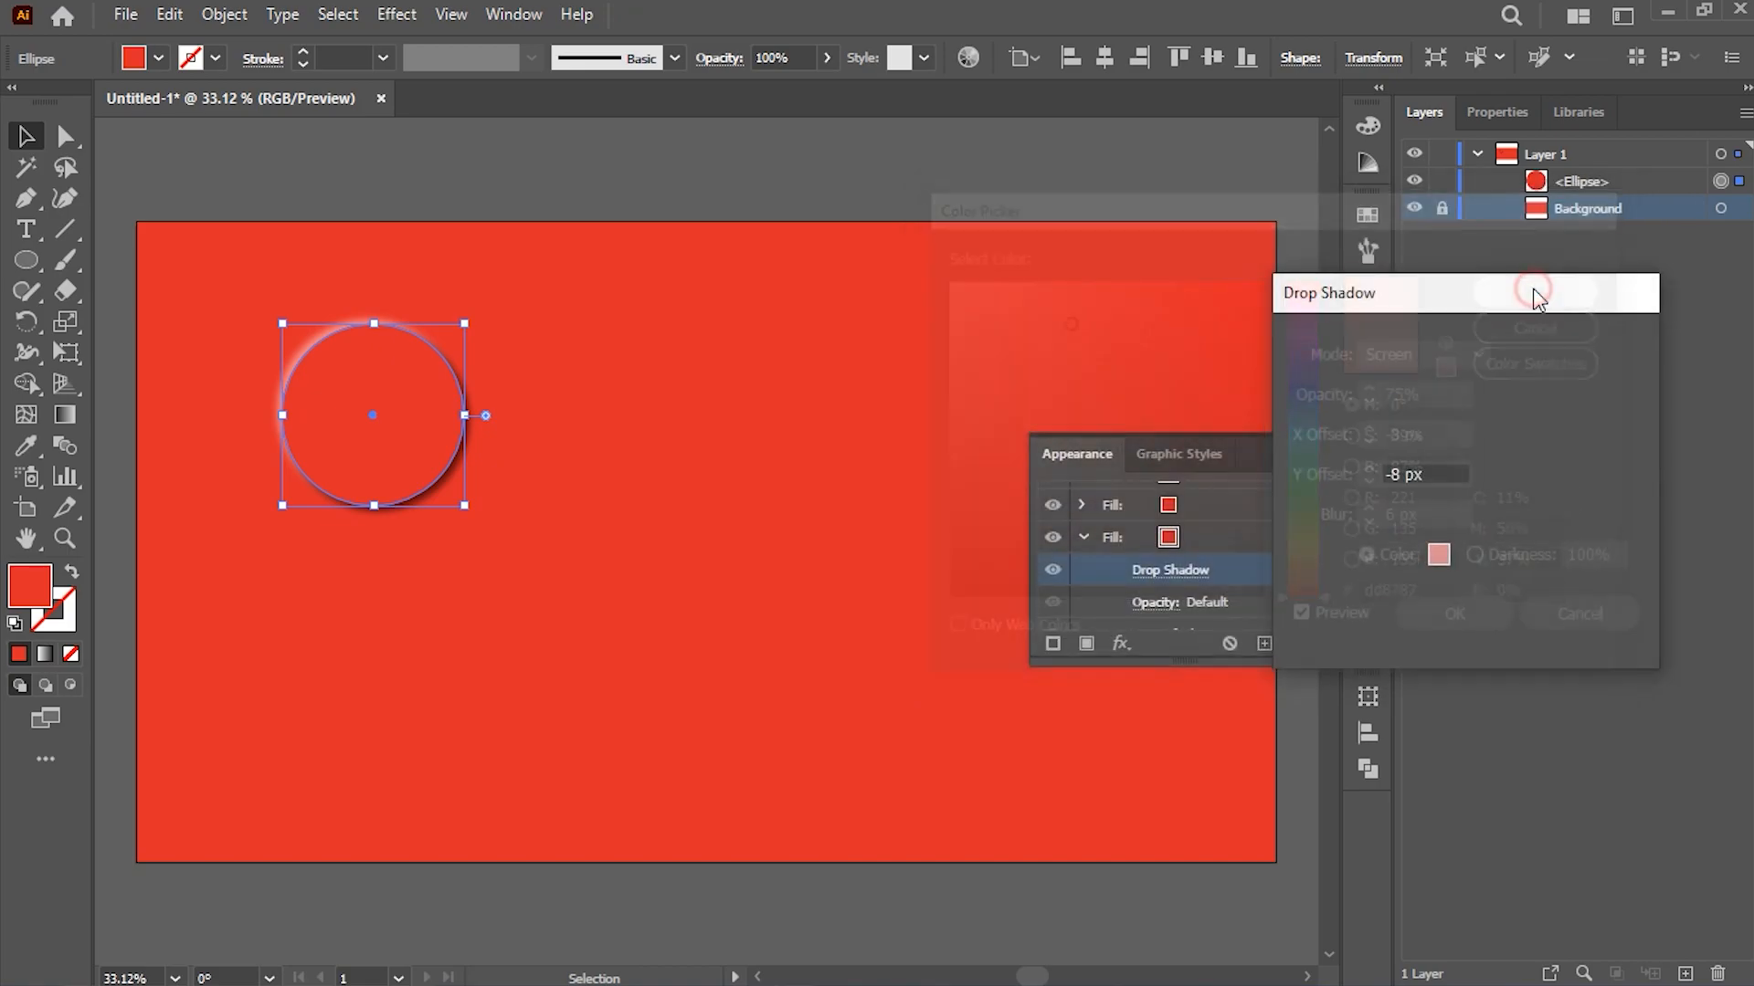
click(1456, 617)
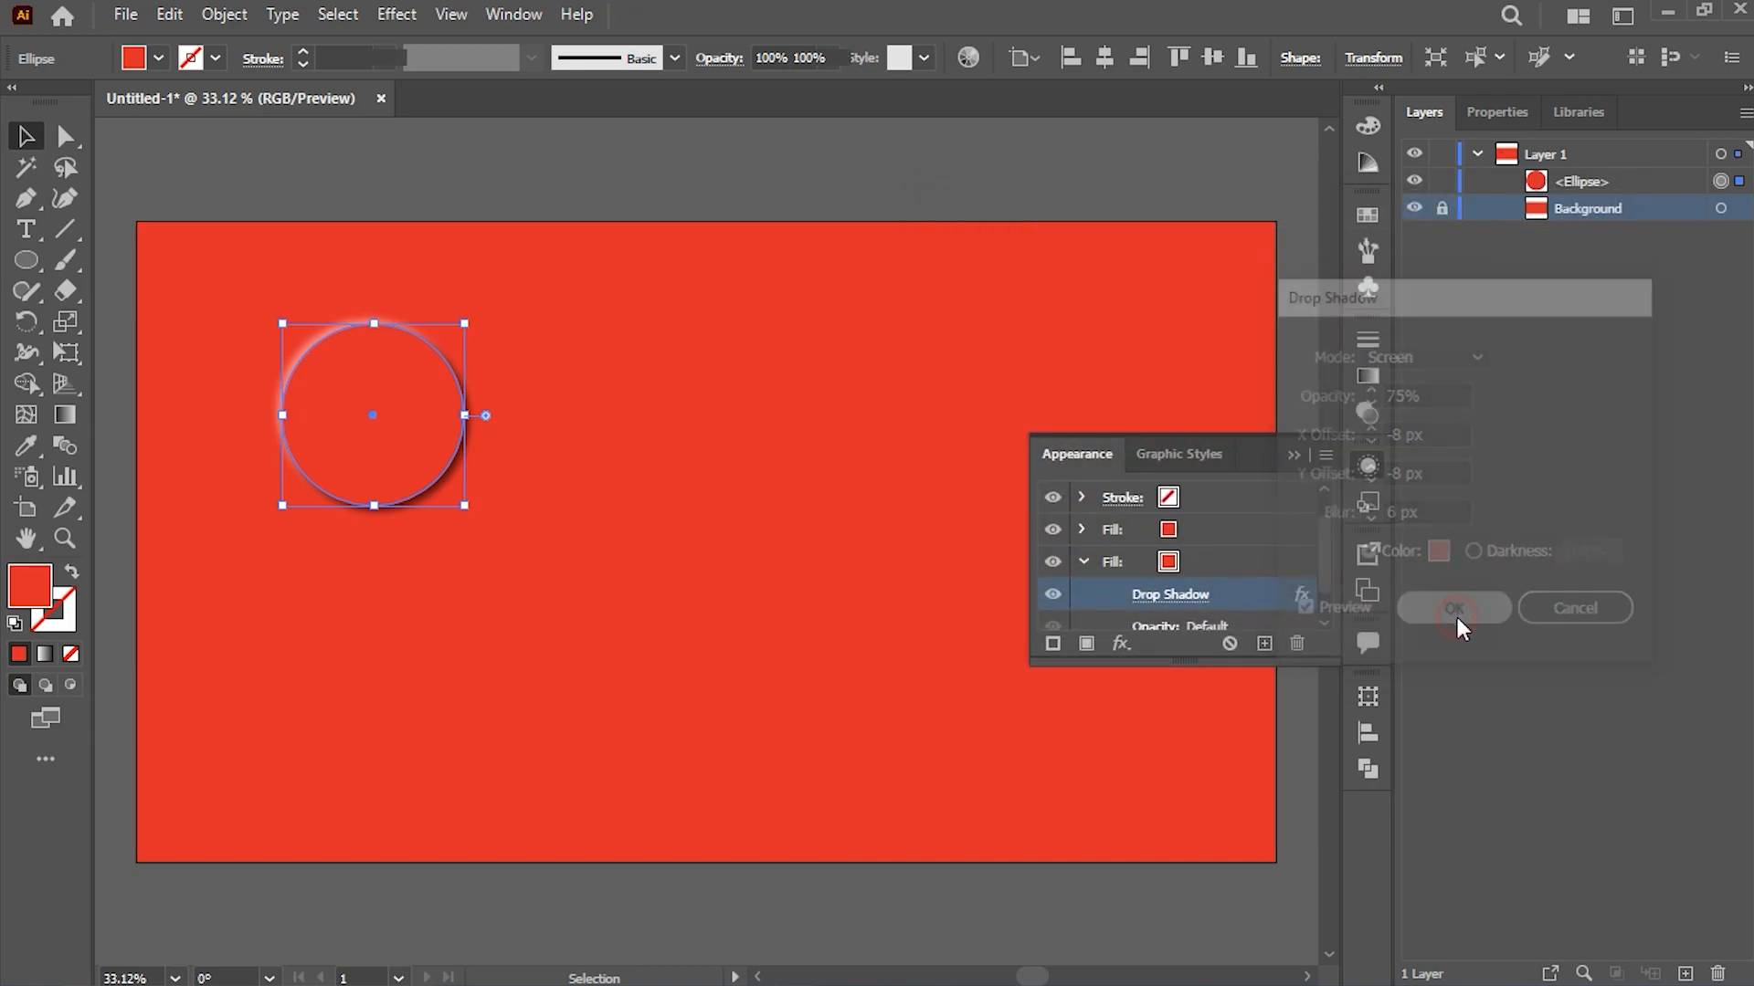
click(1303, 454)
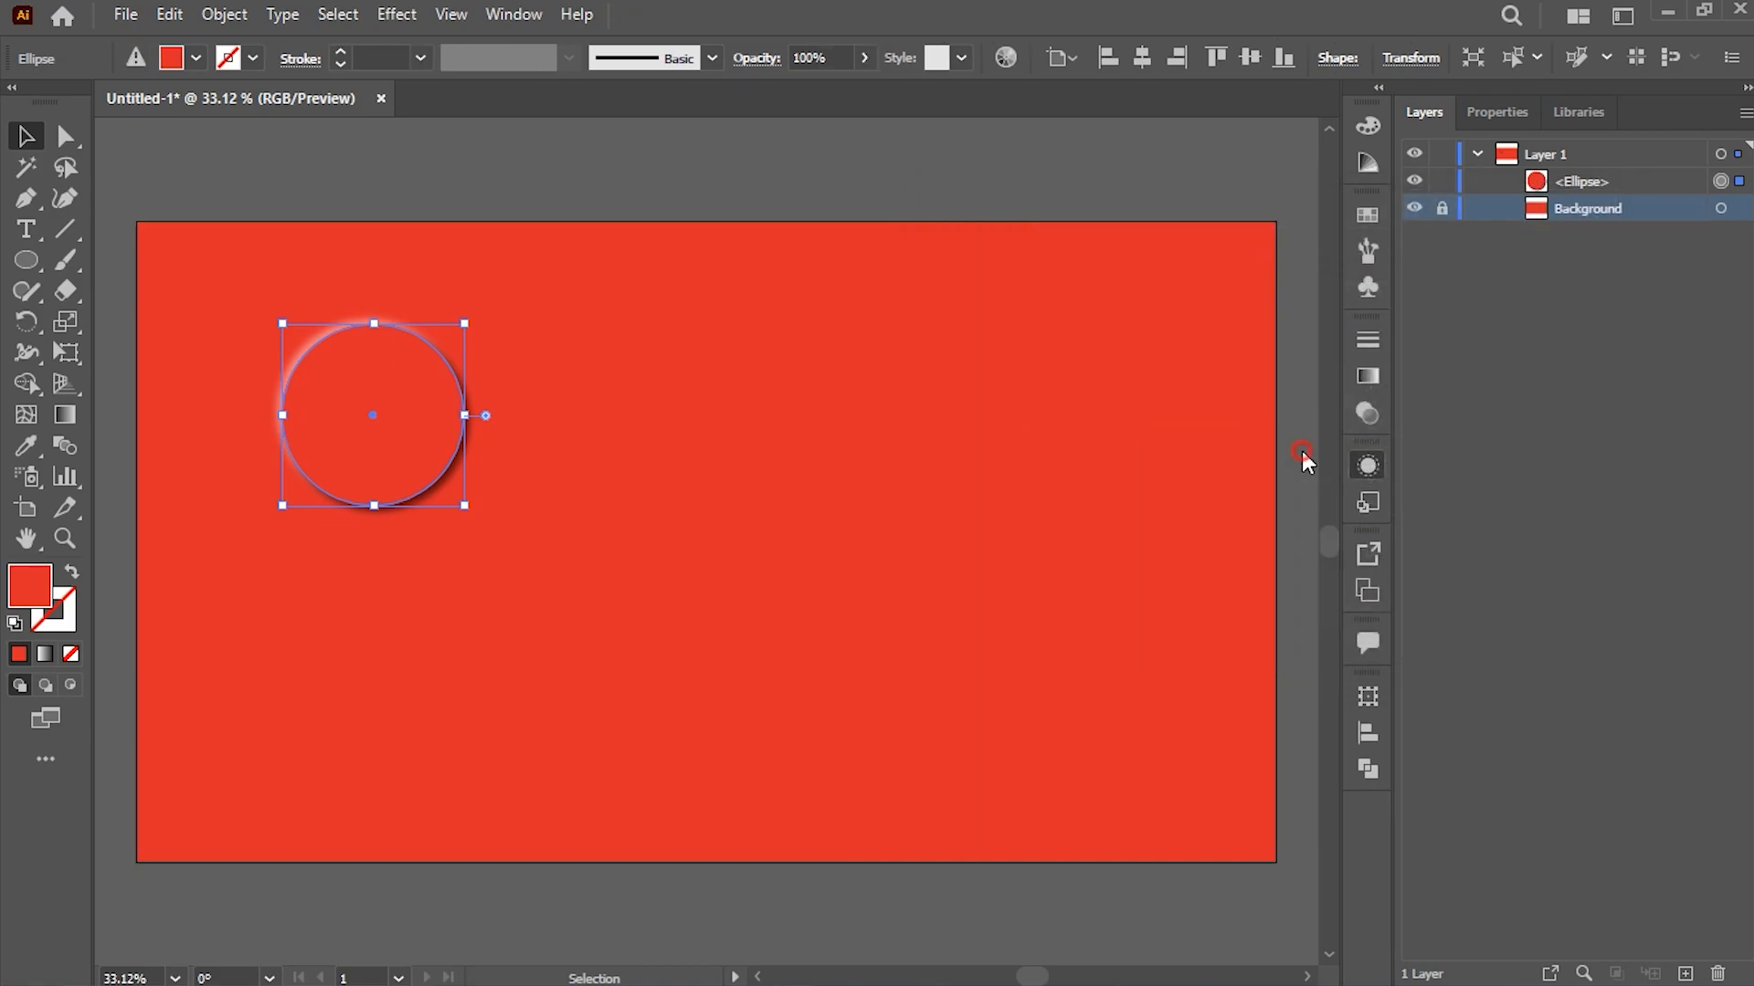
click(808, 187)
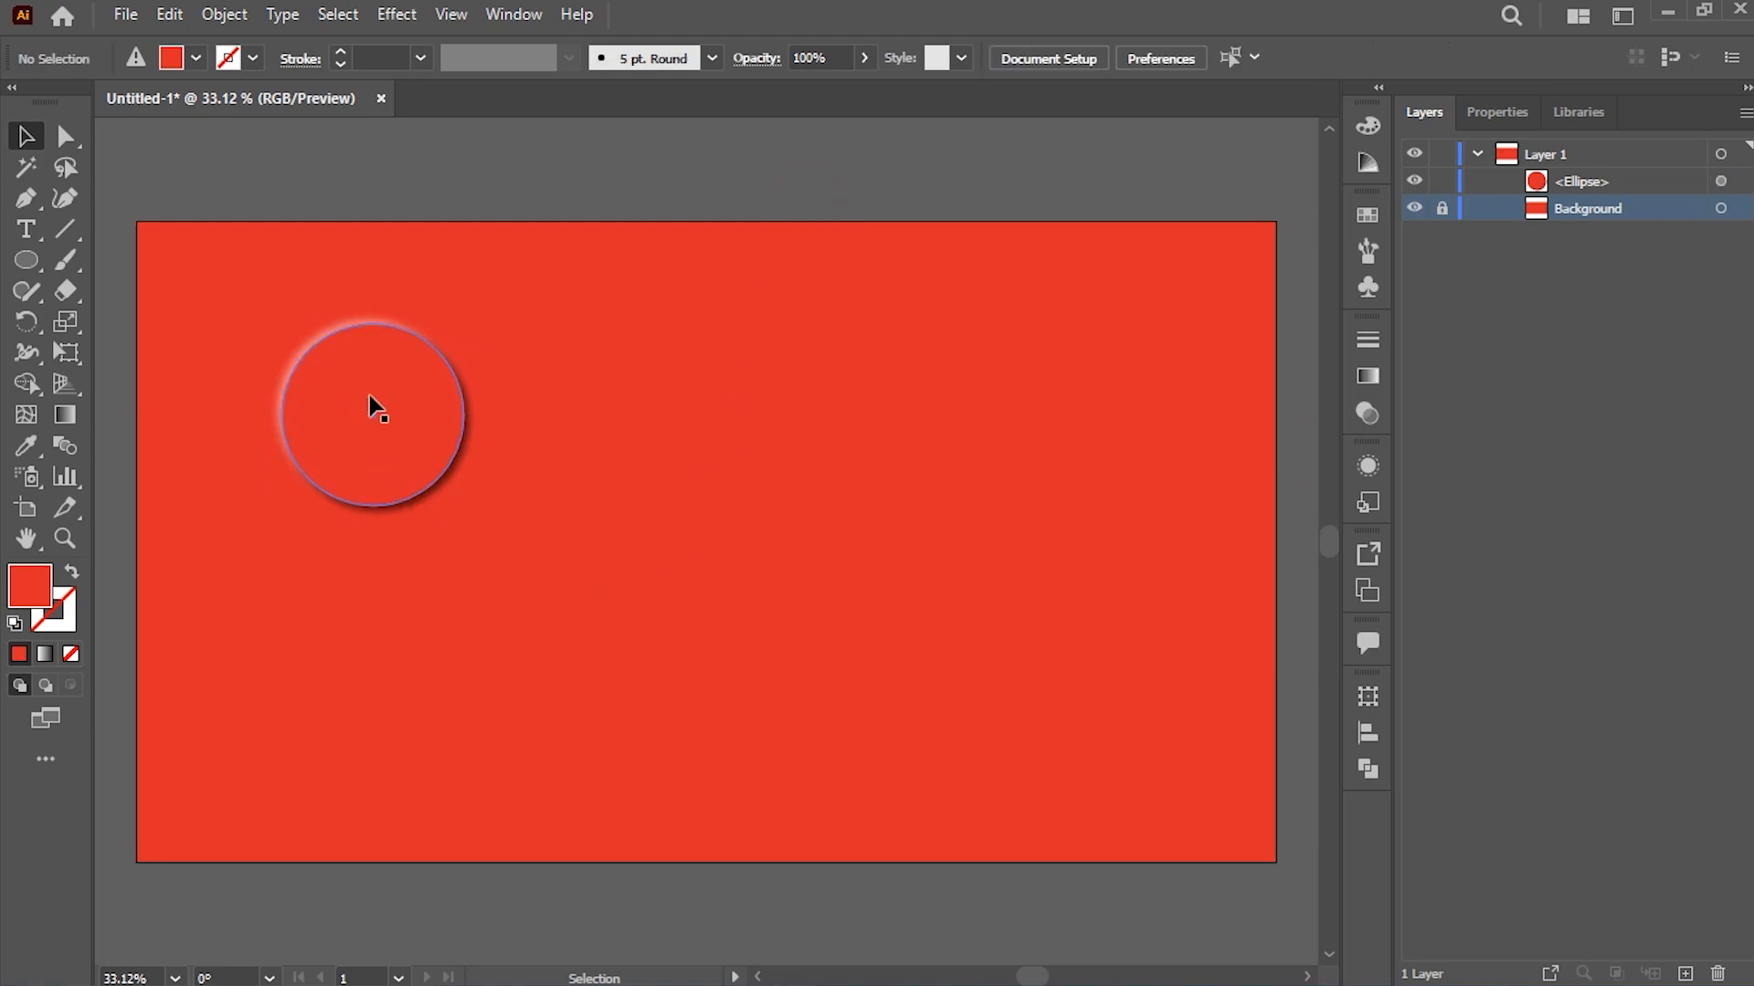
Step: Save the circle's appearance as a new graphic style
click(1369, 507)
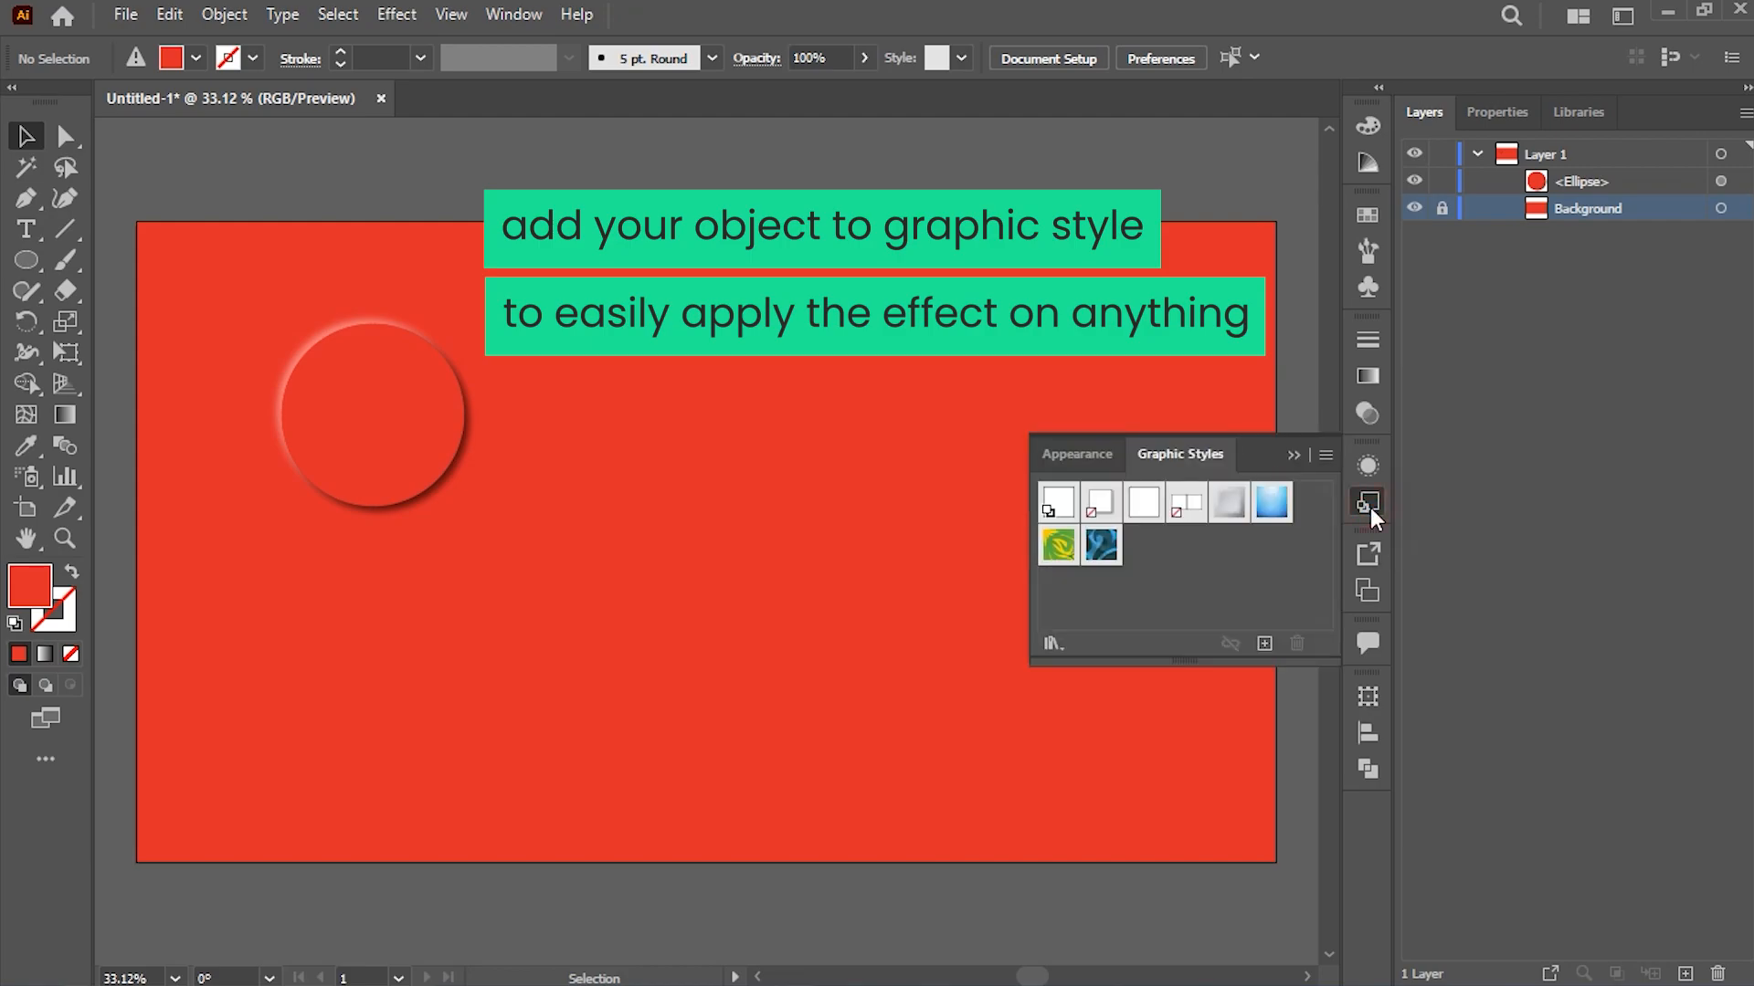
drag(408, 400, 1138, 546)
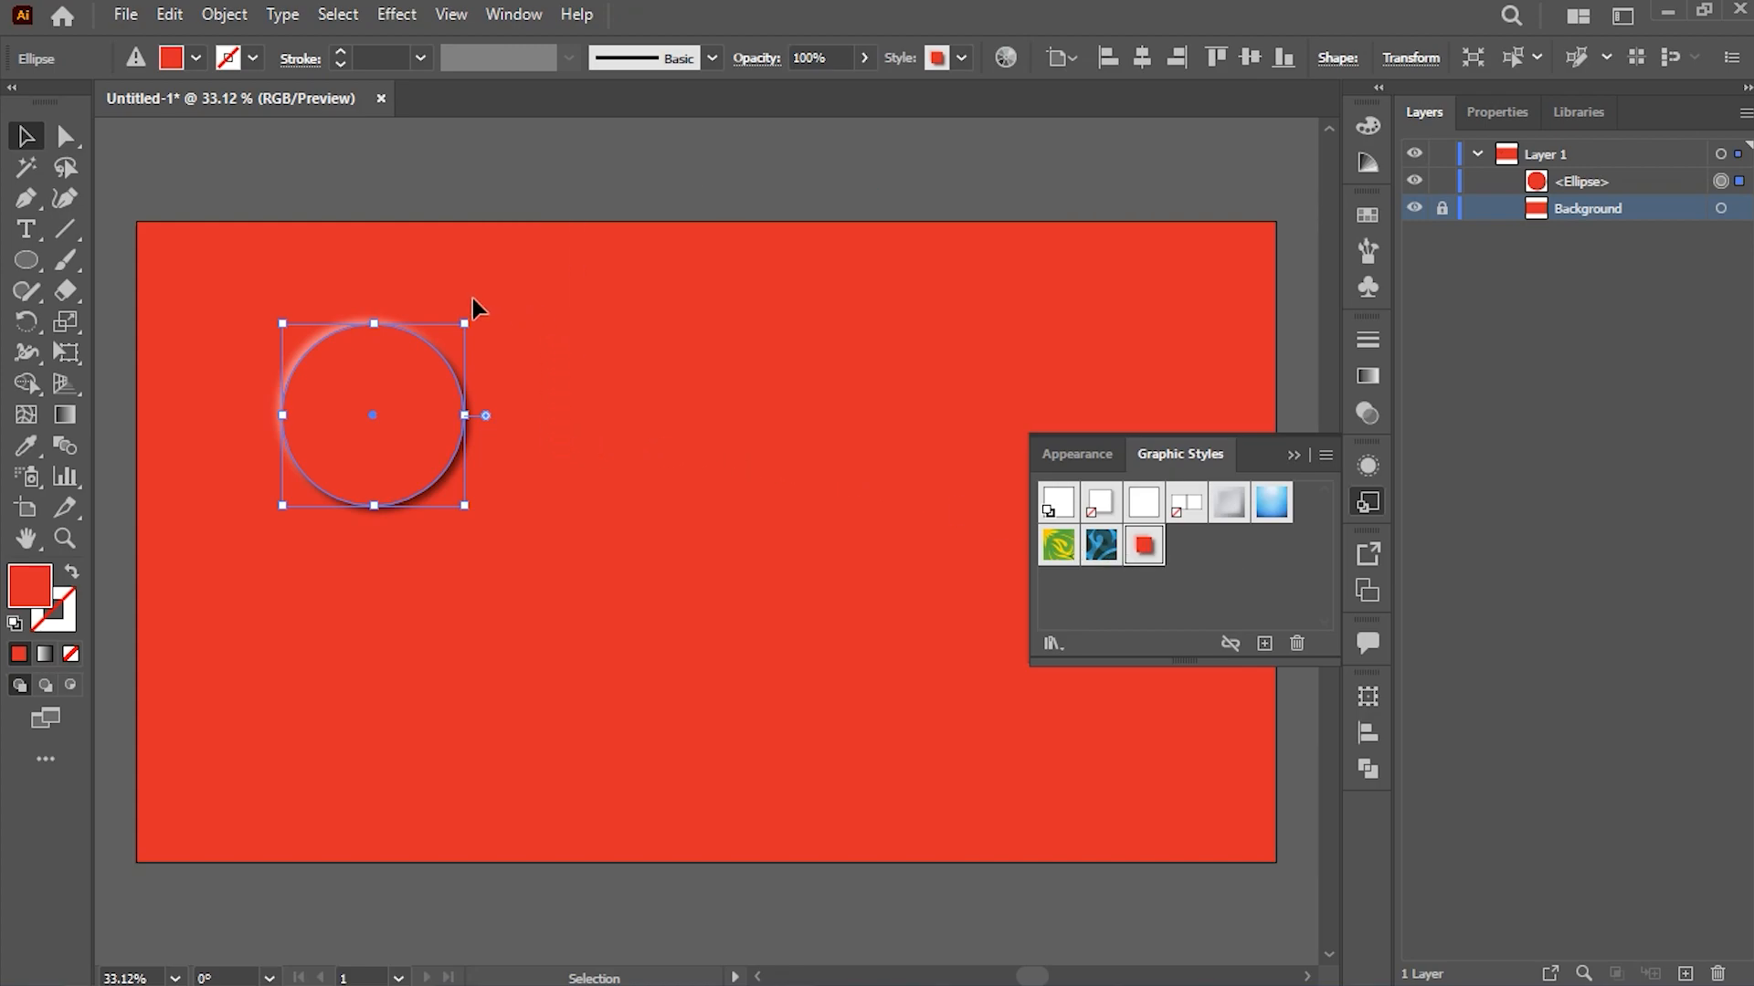
click(291, 202)
Step: Duplicate the circle beside the original and enlarge both circles together
drag(386, 395, 703, 418)
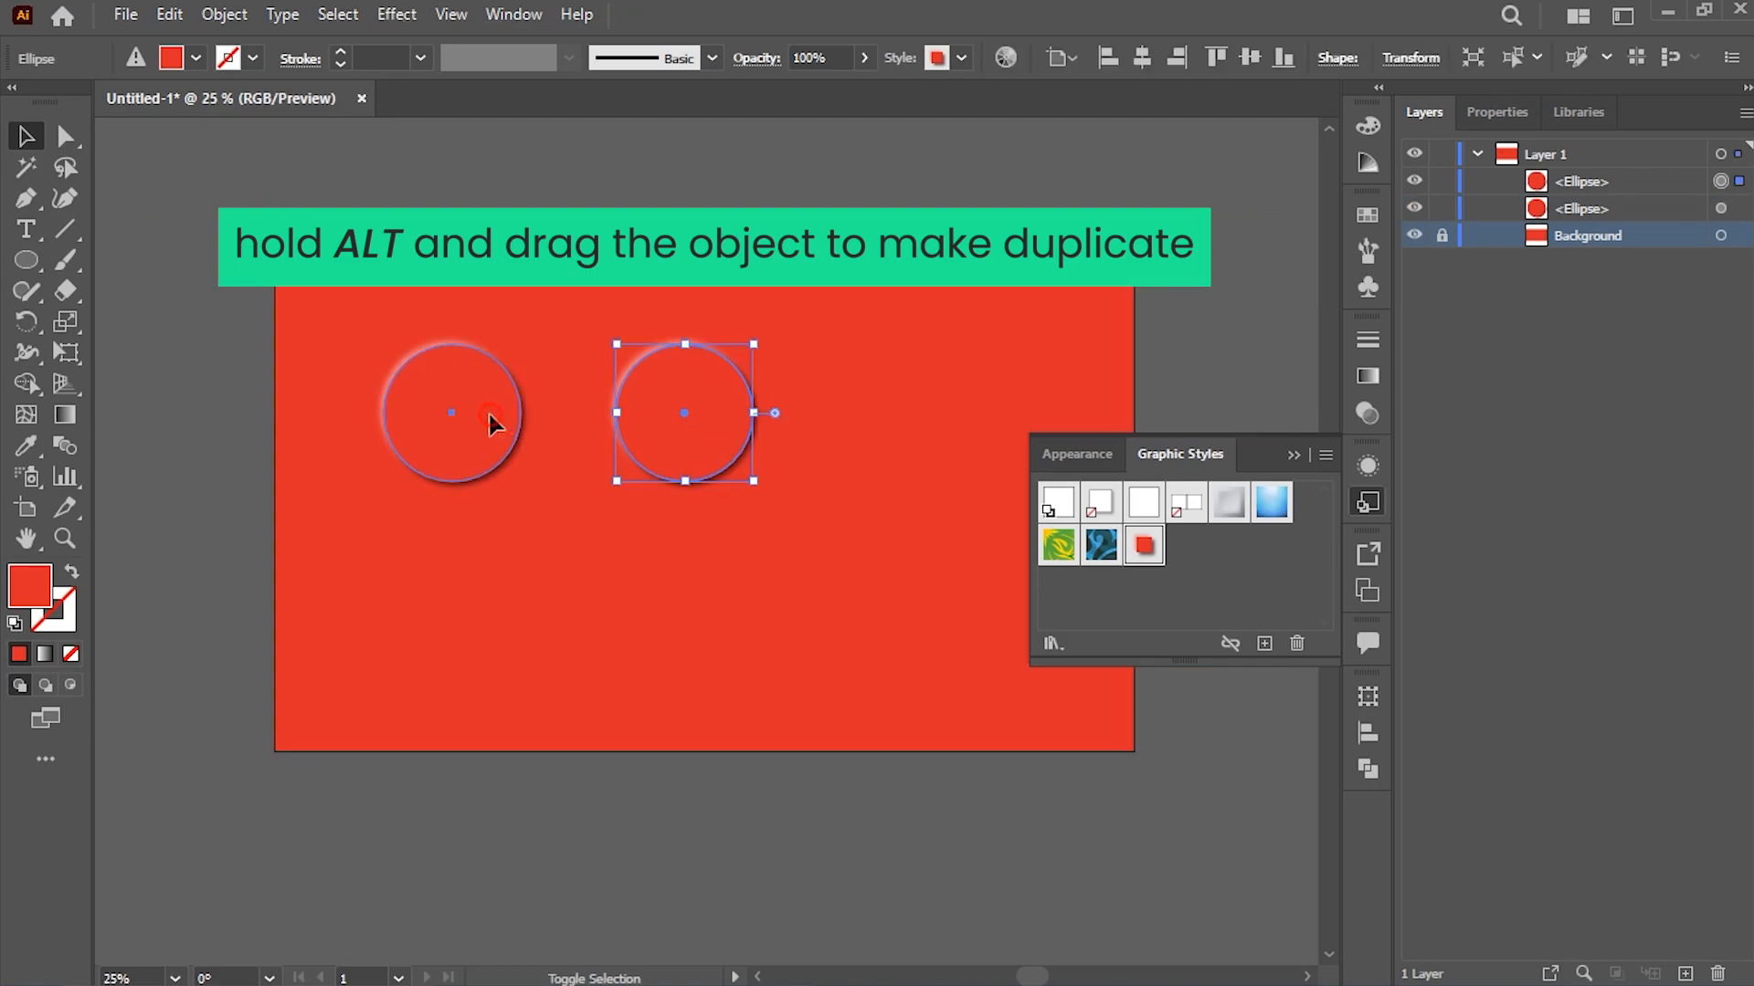
shift+click(490, 419)
key(ctrl+minus)
drag(754, 484, 856, 539)
click(797, 265)
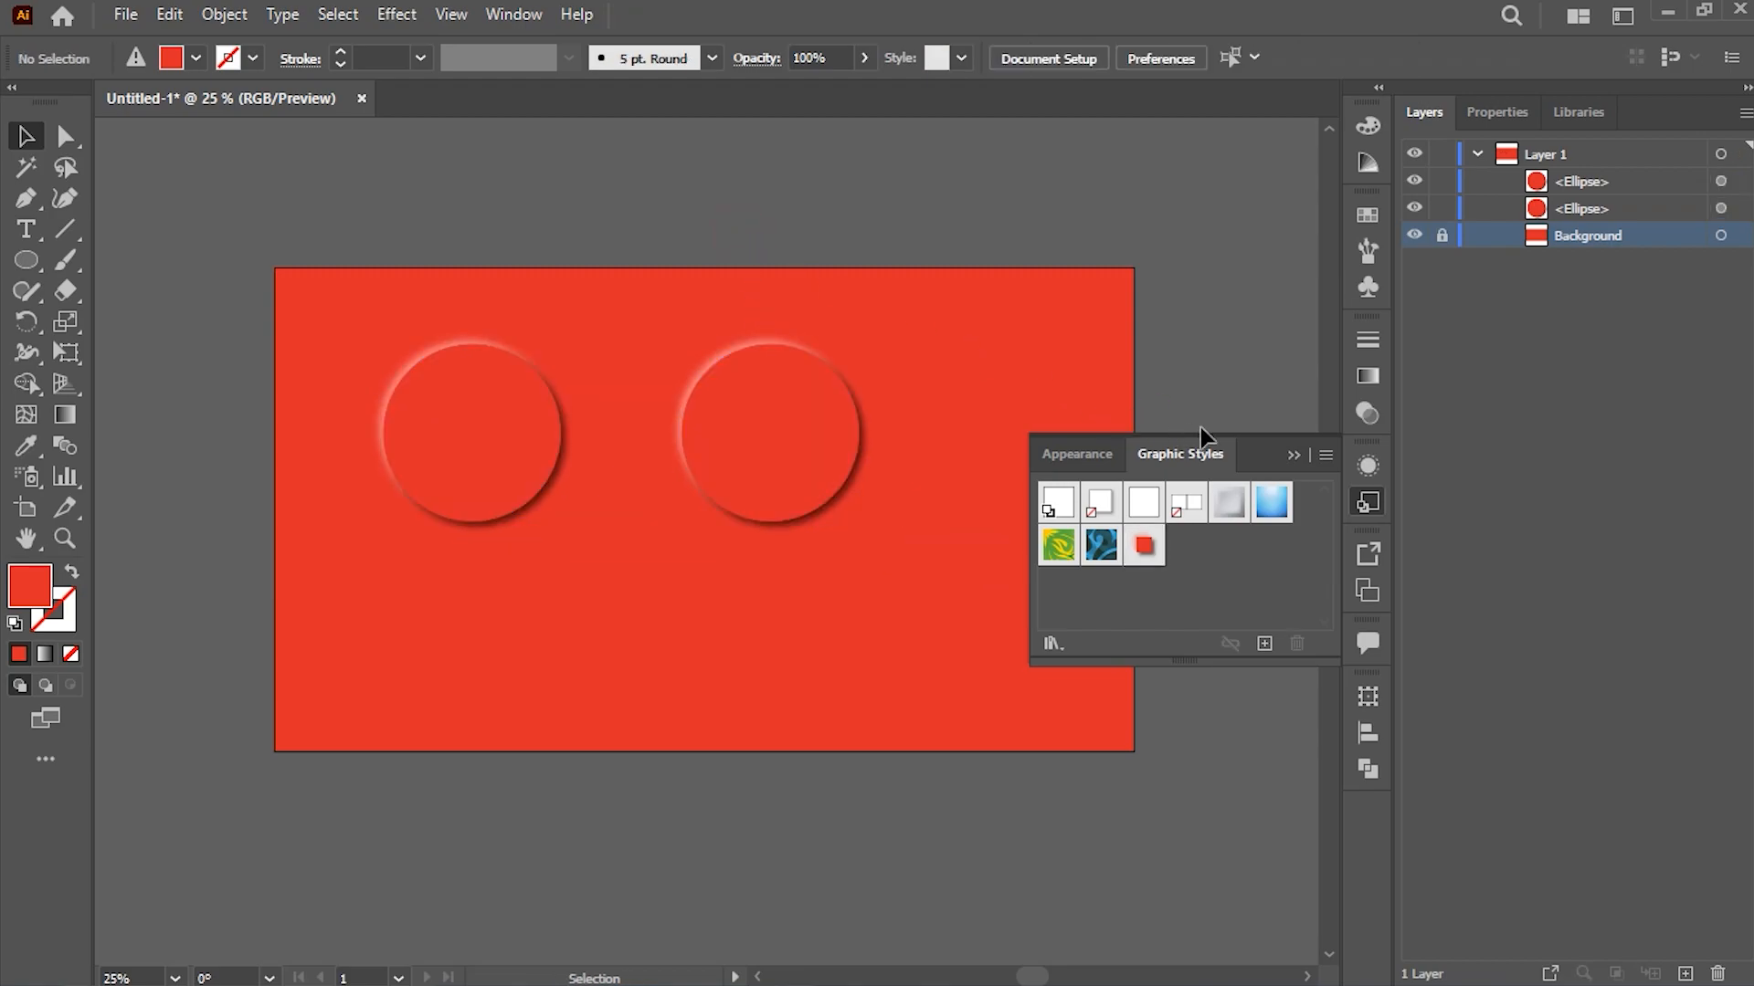
click(1284, 457)
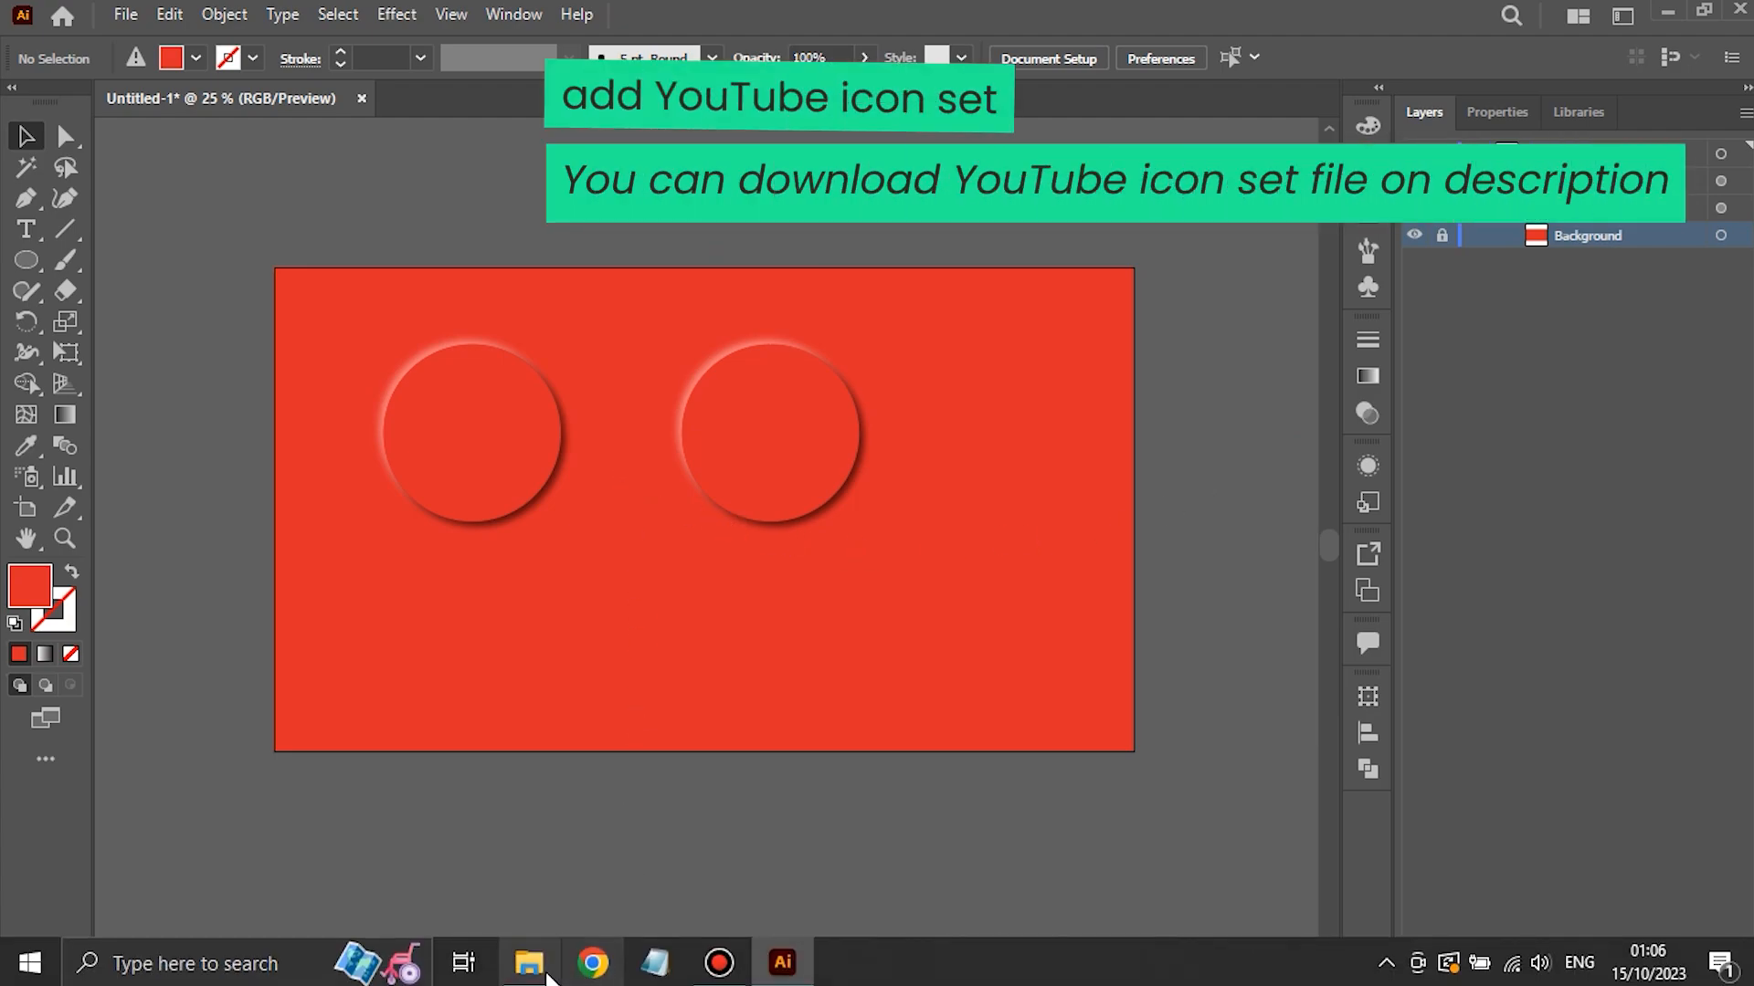
Step: Open the Youtube Icon Set EPS file and copy its thumbs-up icon from the icon group
click(556, 959)
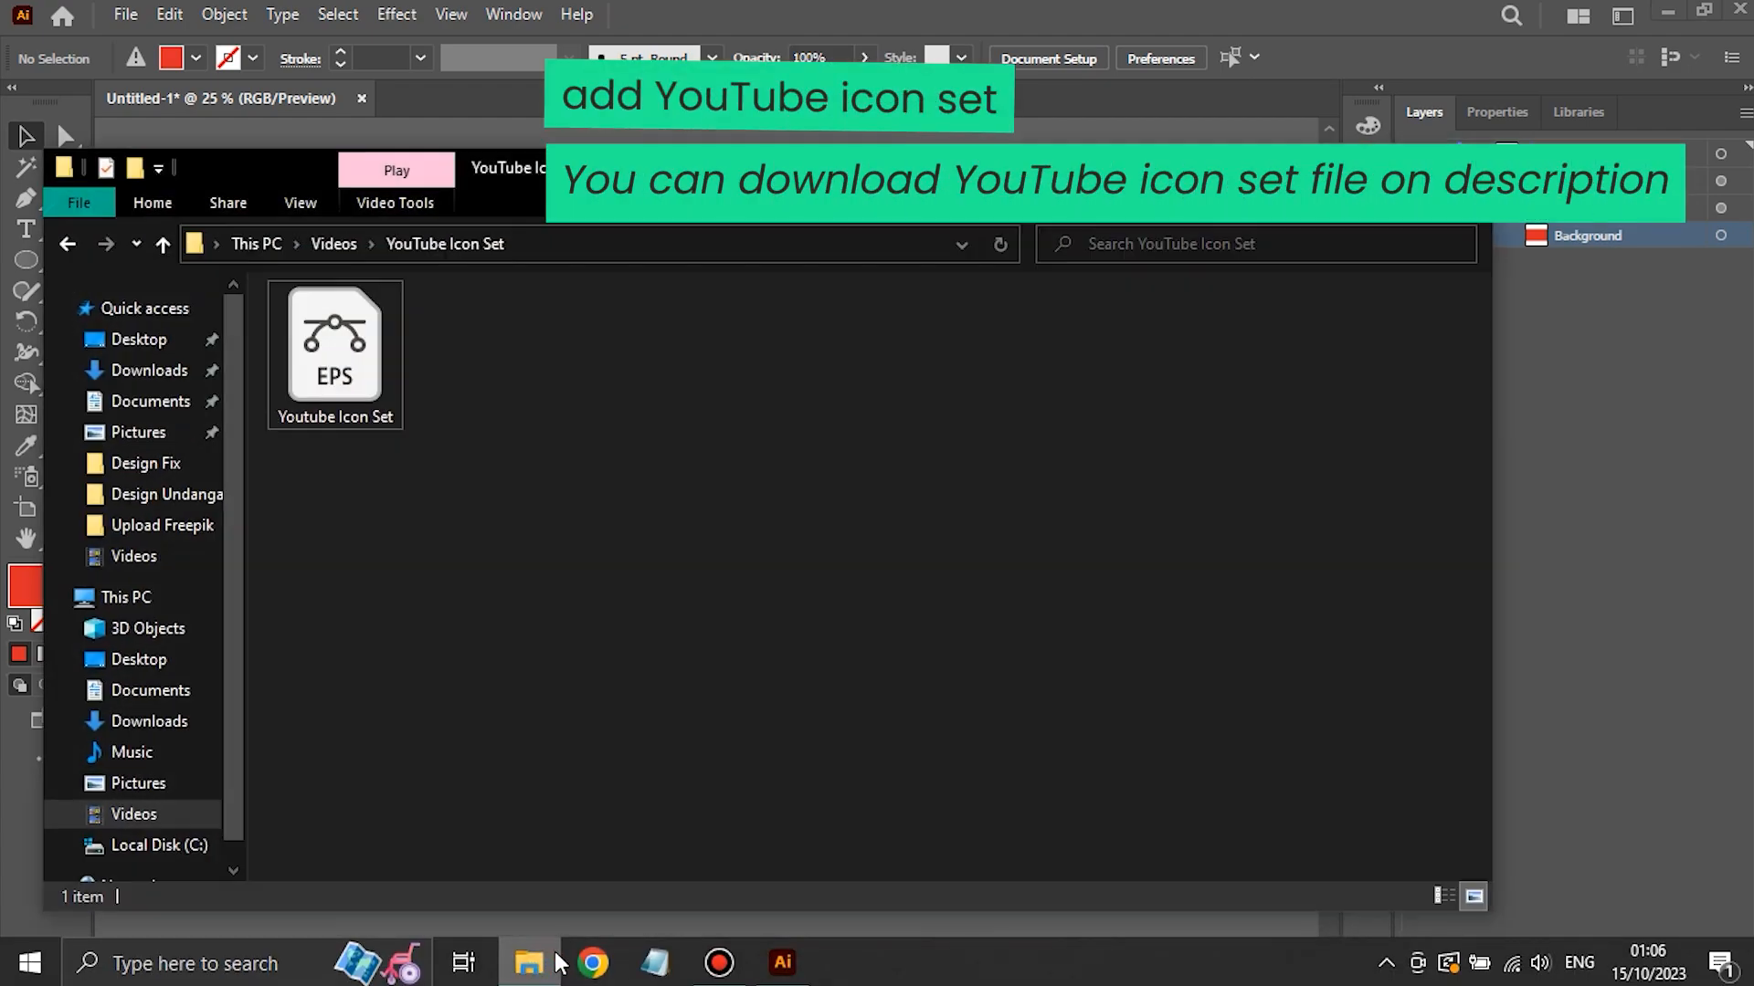
double_click(362, 374)
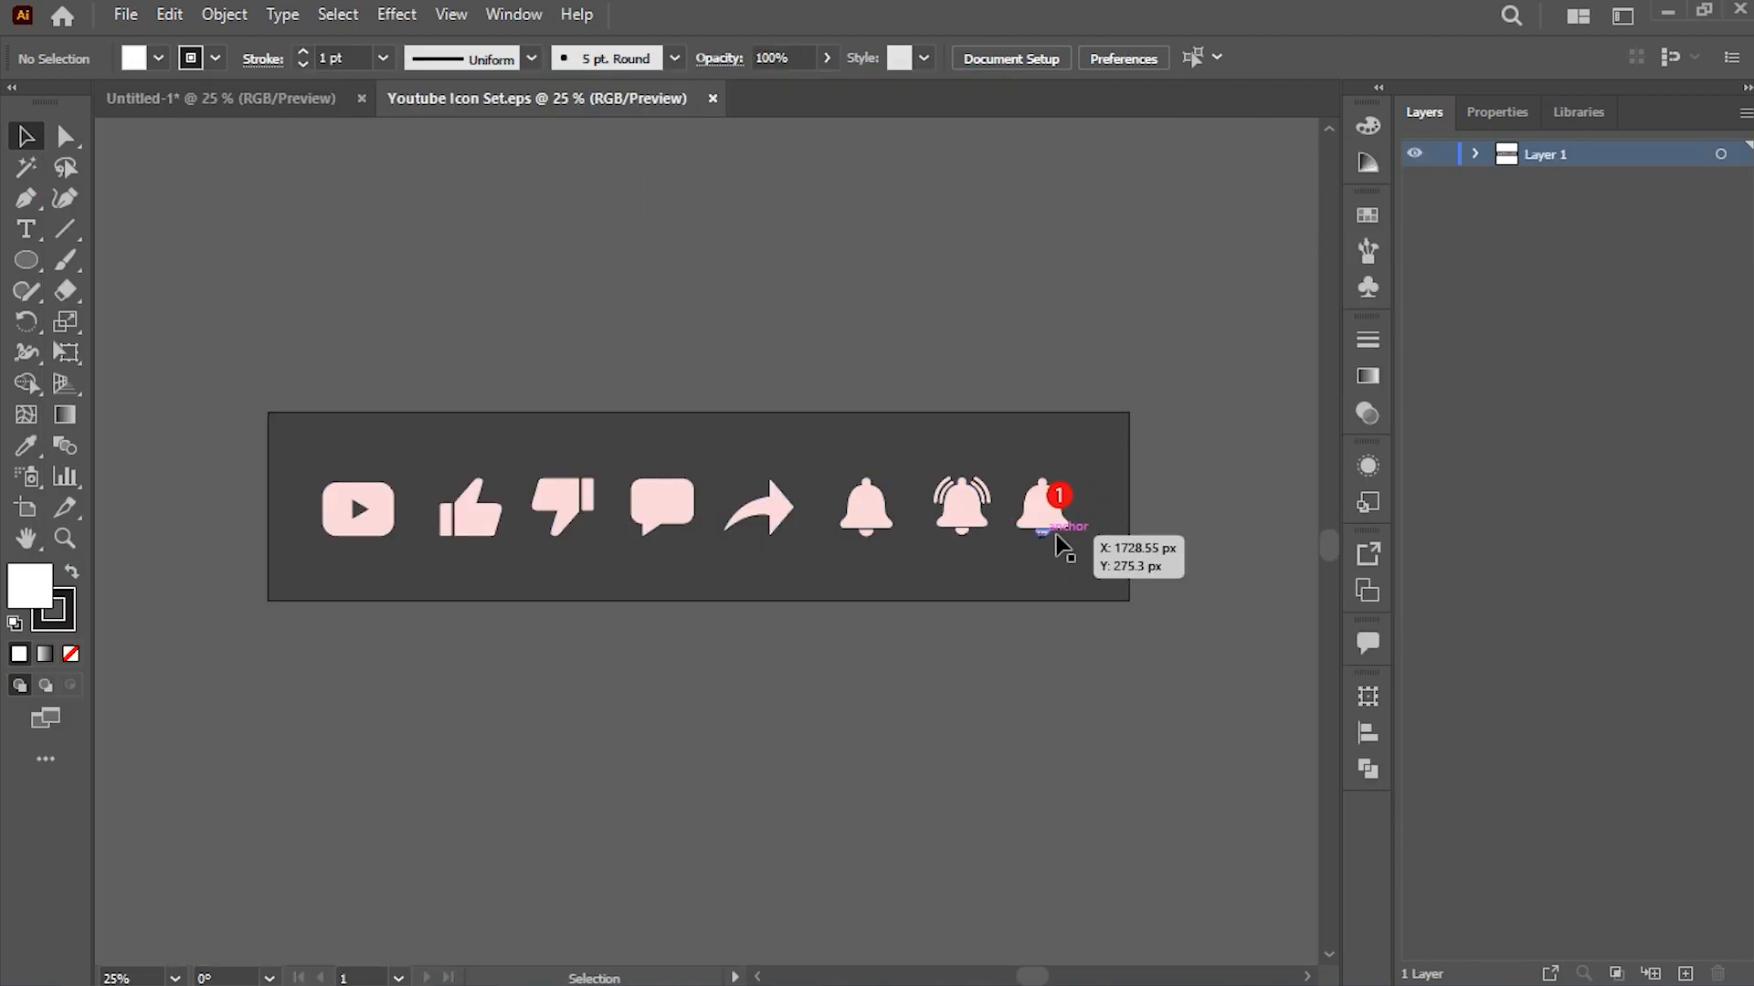
click(494, 516)
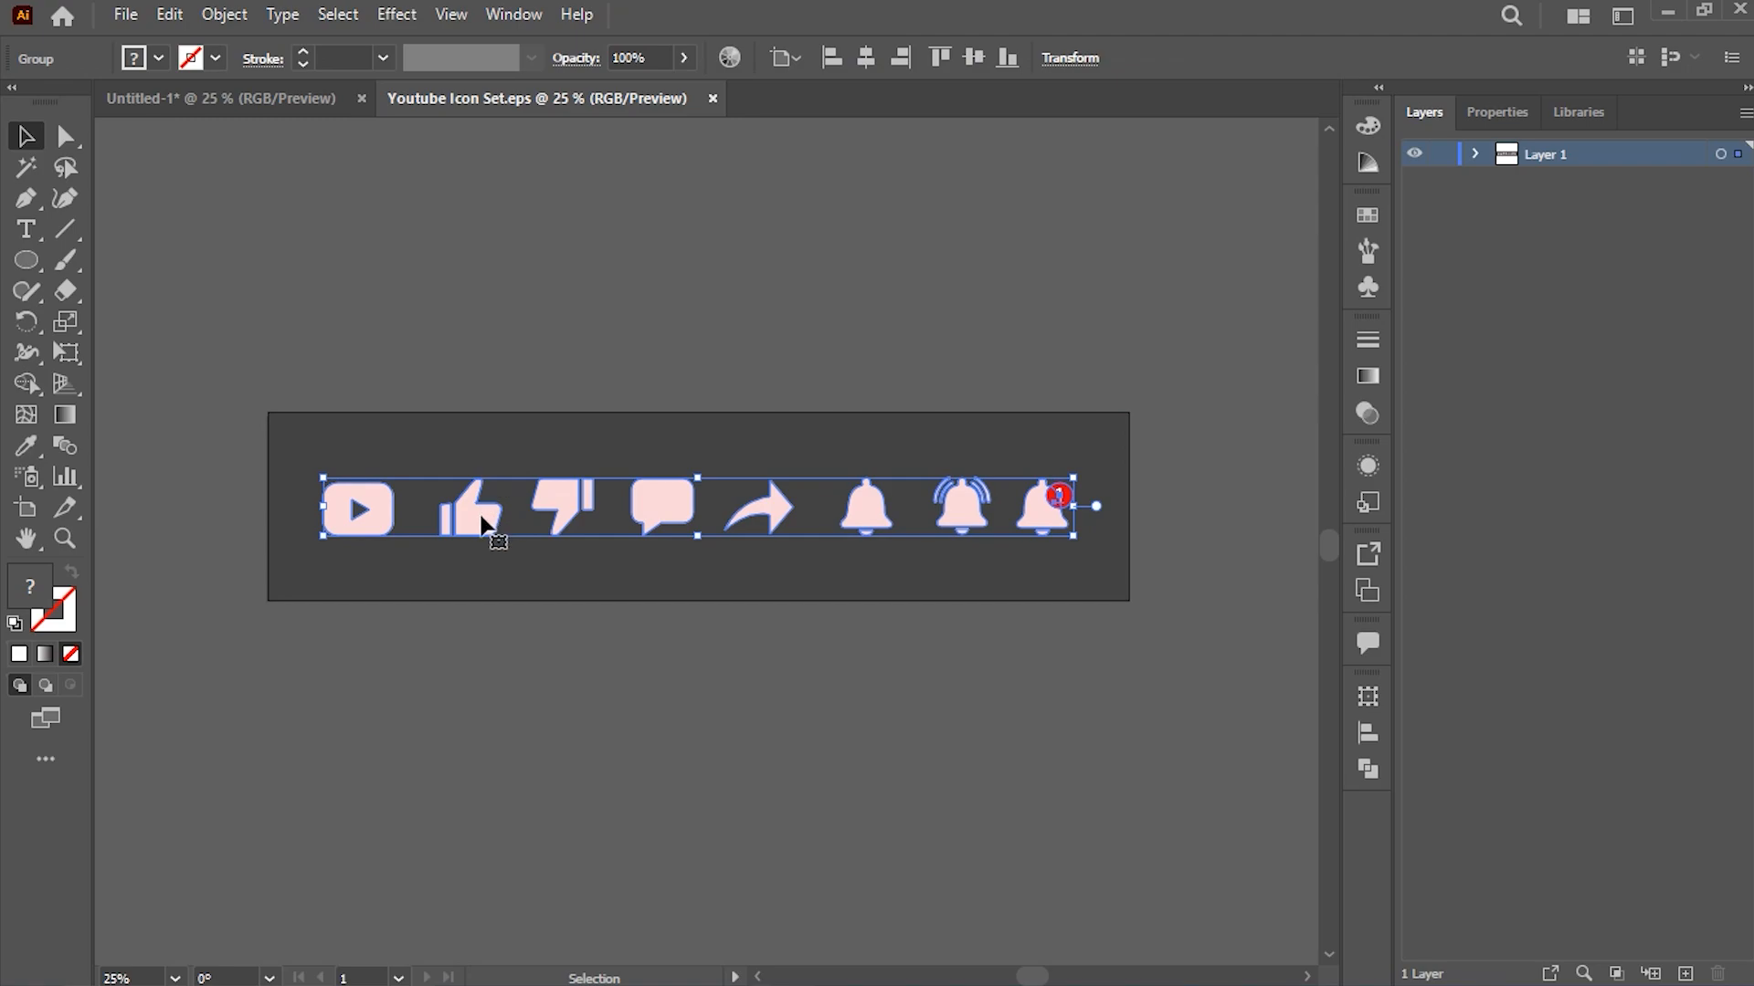
double_click(483, 522)
click(483, 522)
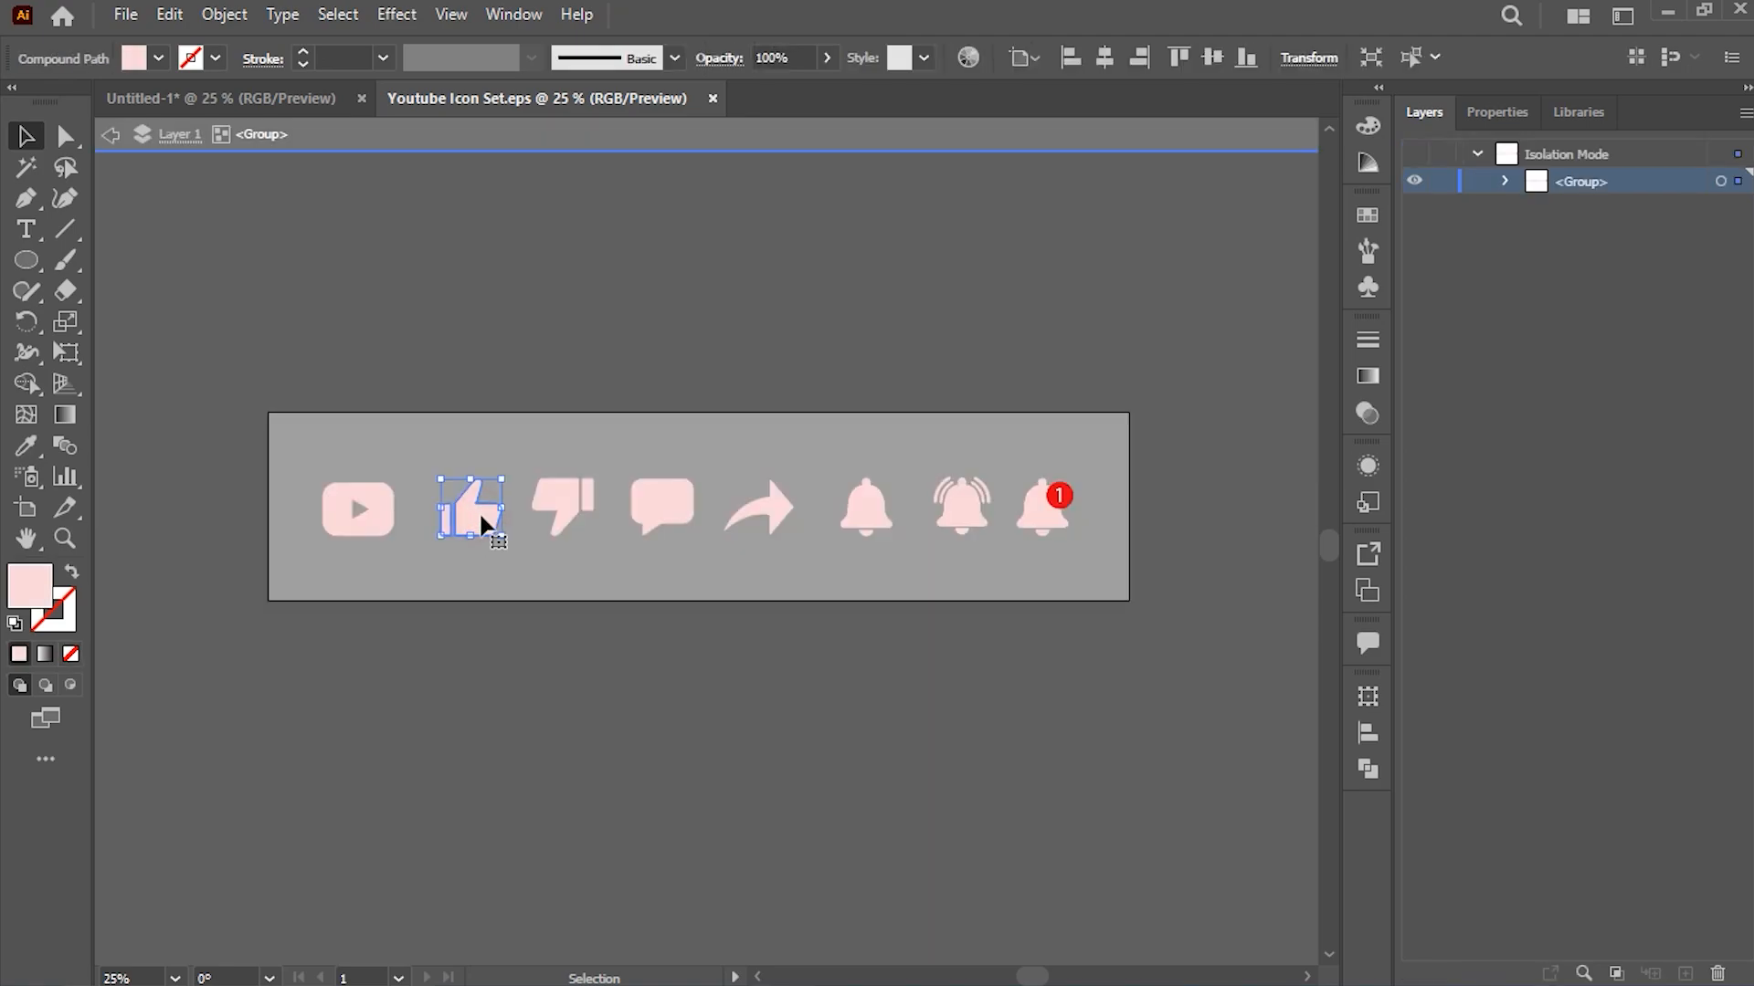
right_click(480, 516)
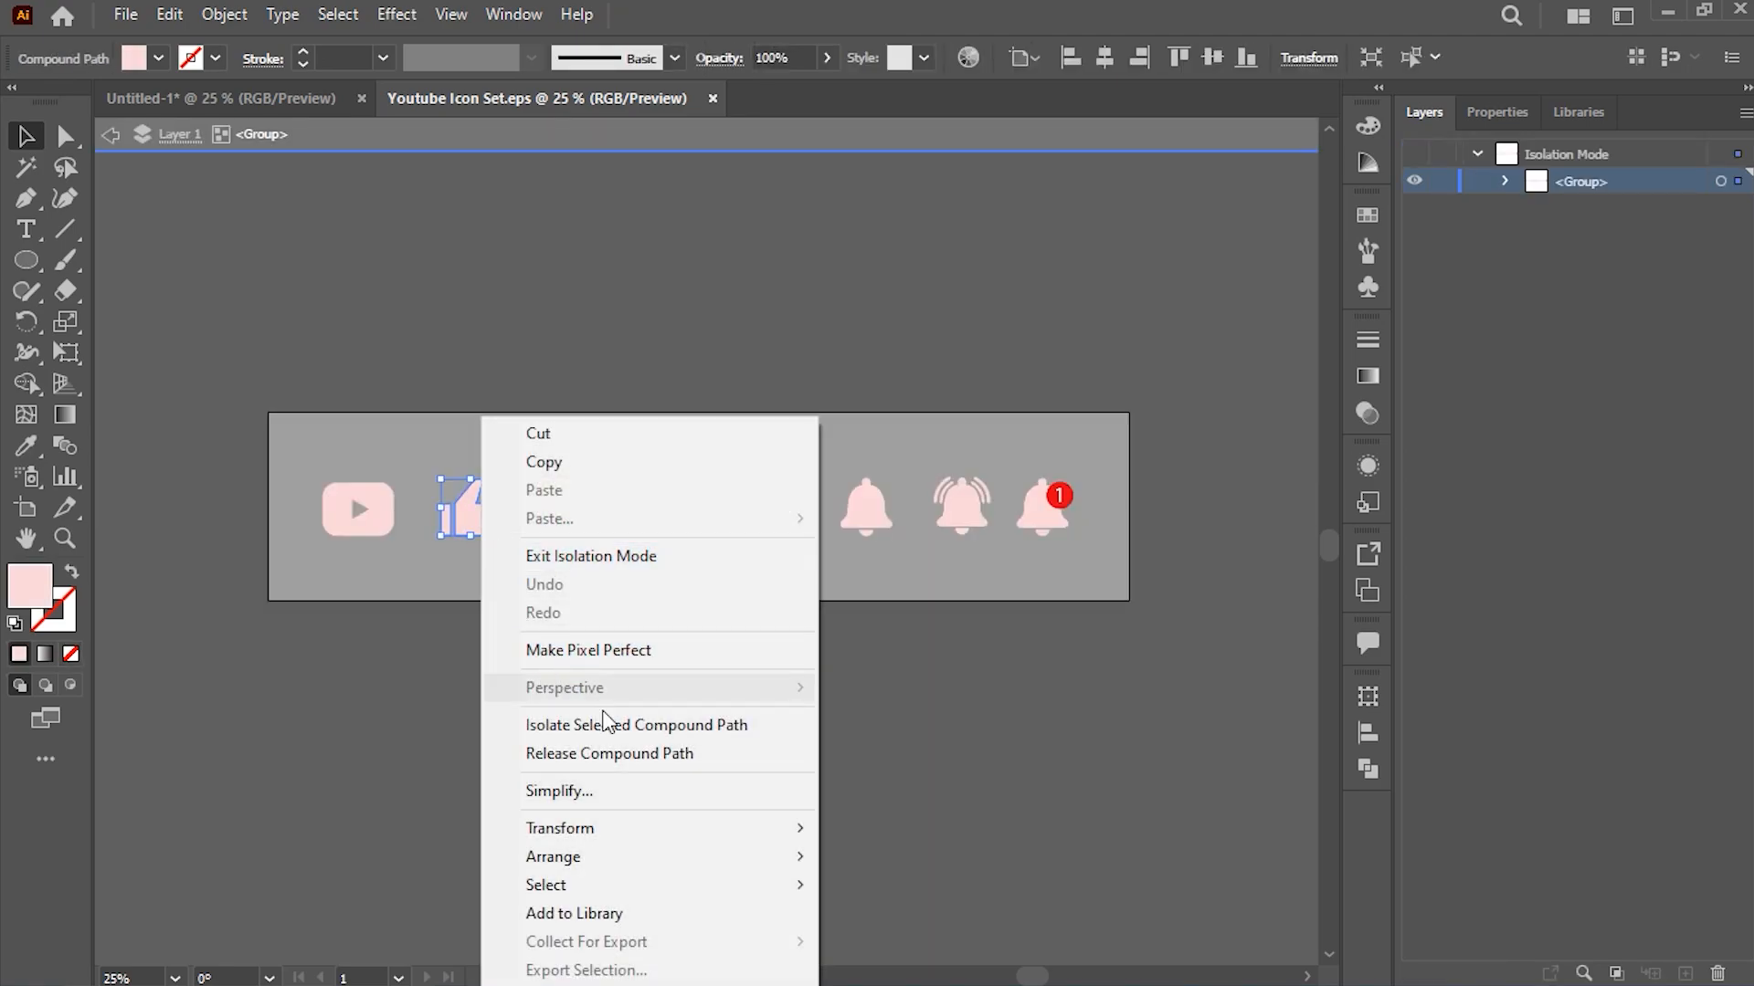
click(685, 463)
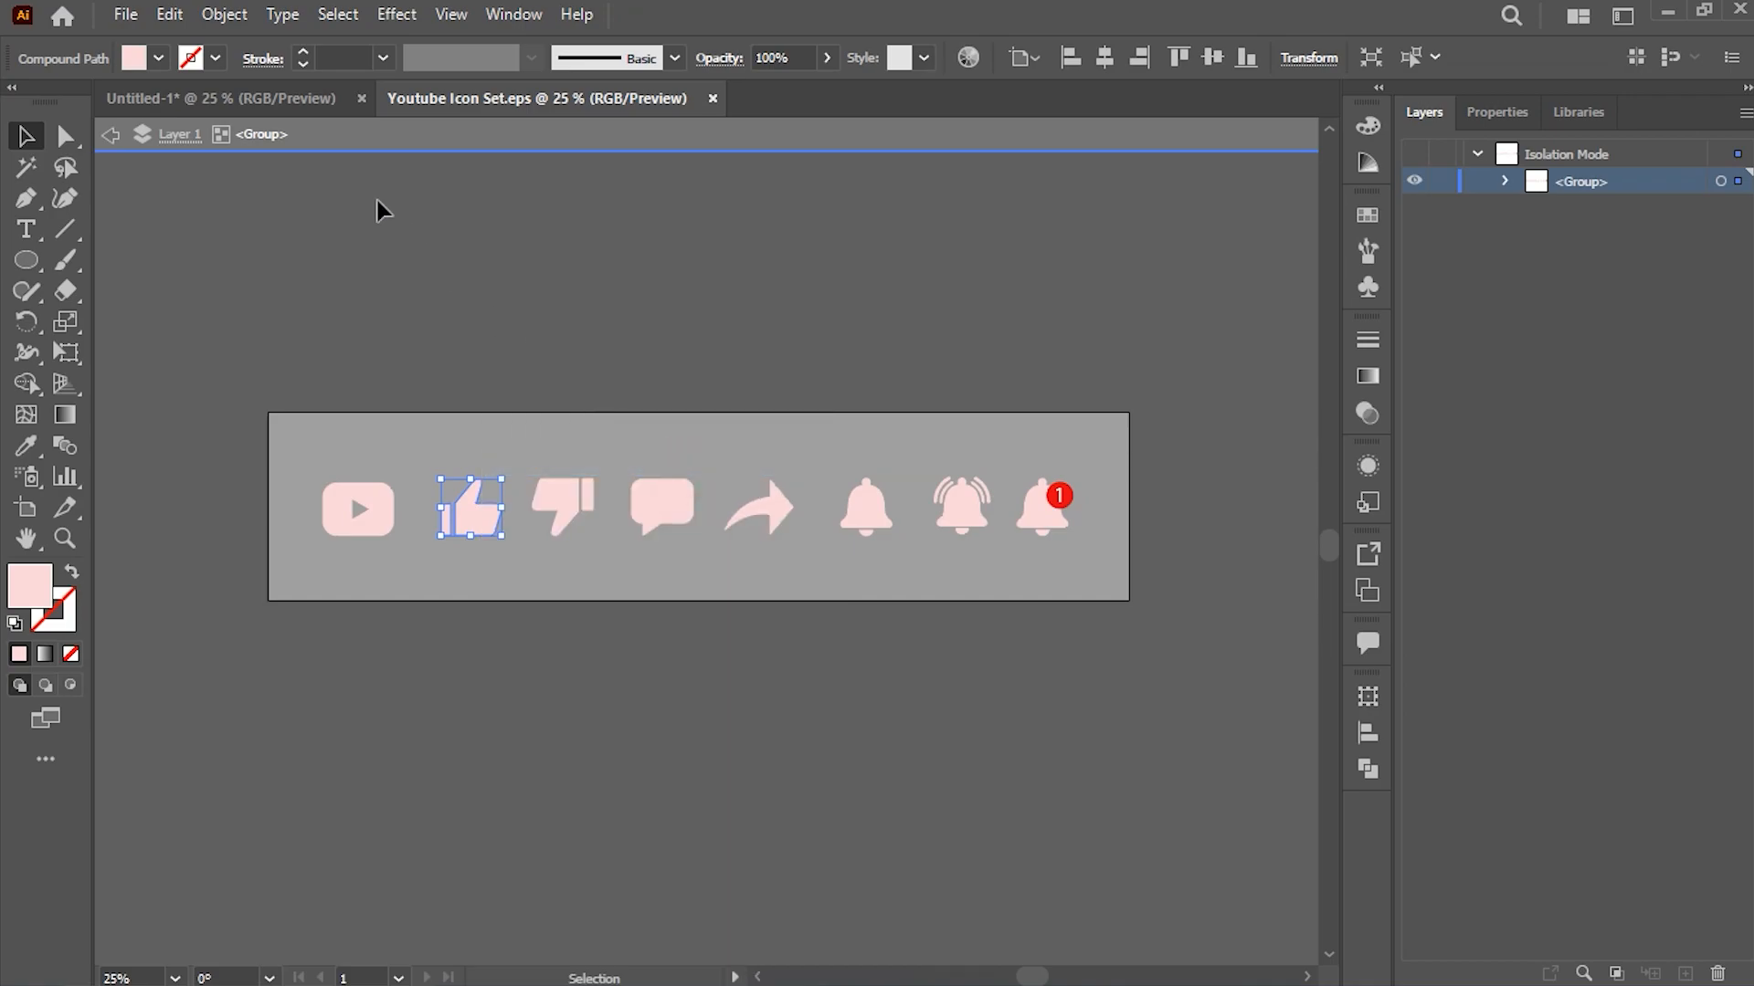
Step: Paste the thumbs-up icon into the Untitled-1 document, place it on the left circle and enlarge it proportionally
click(287, 106)
right_click(522, 234)
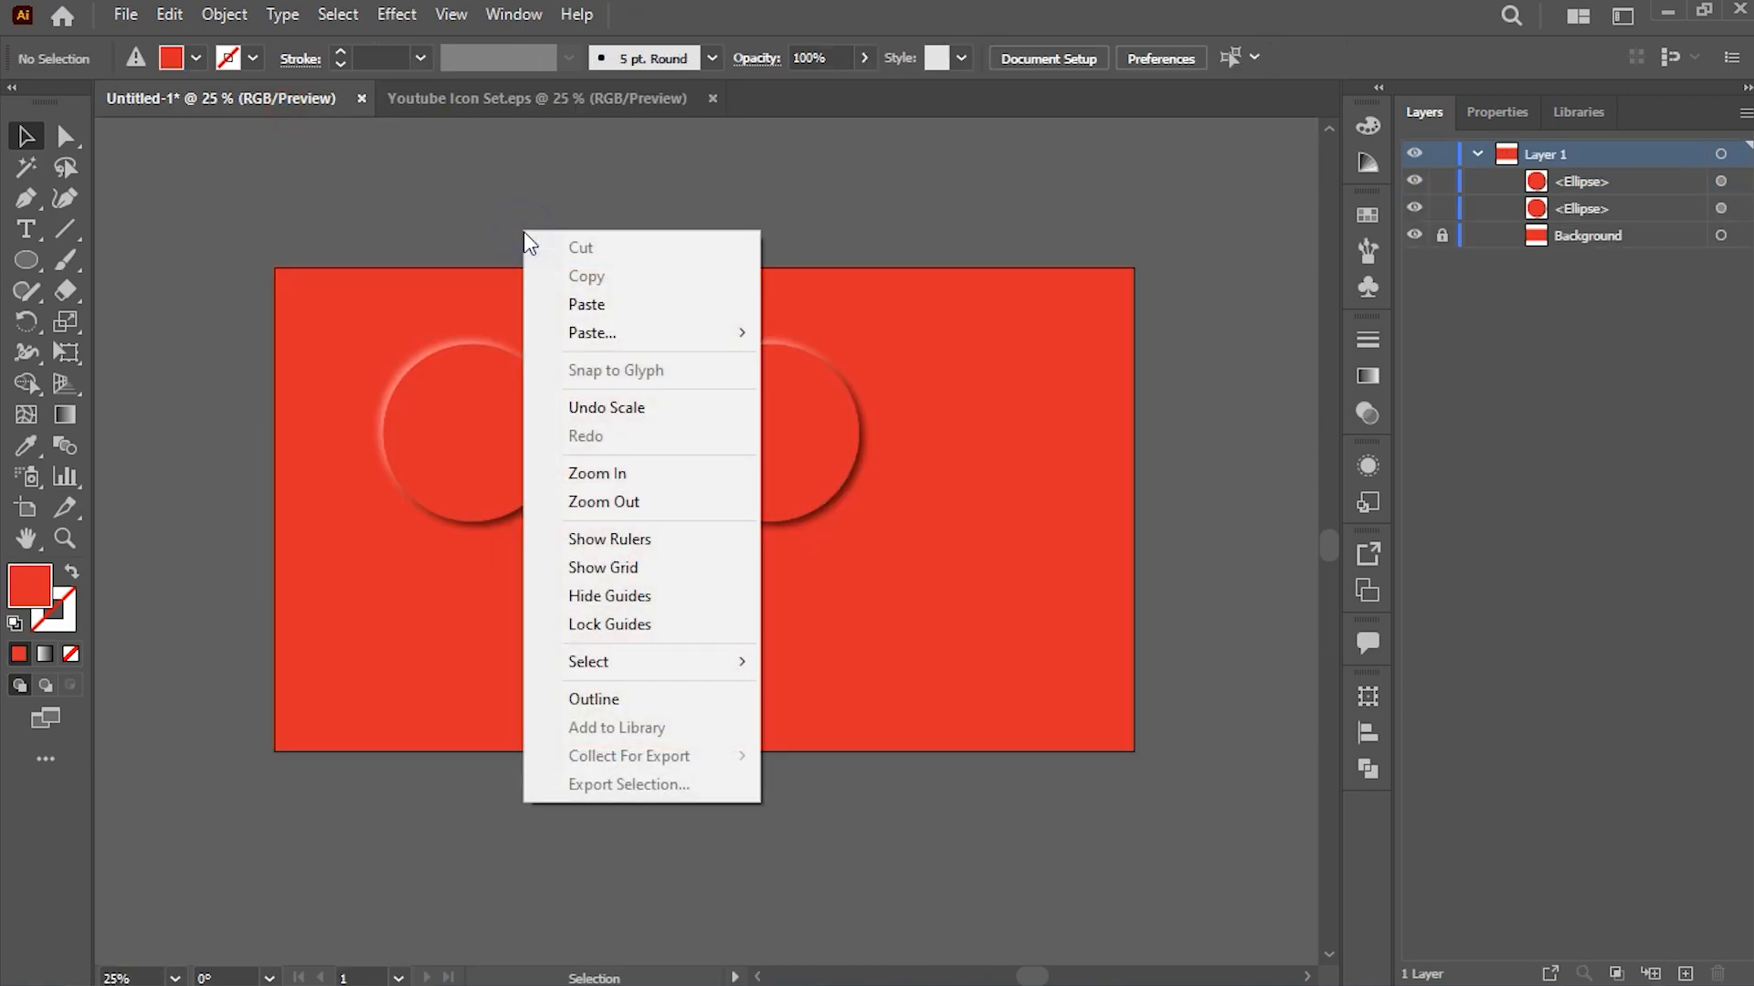
click(692, 309)
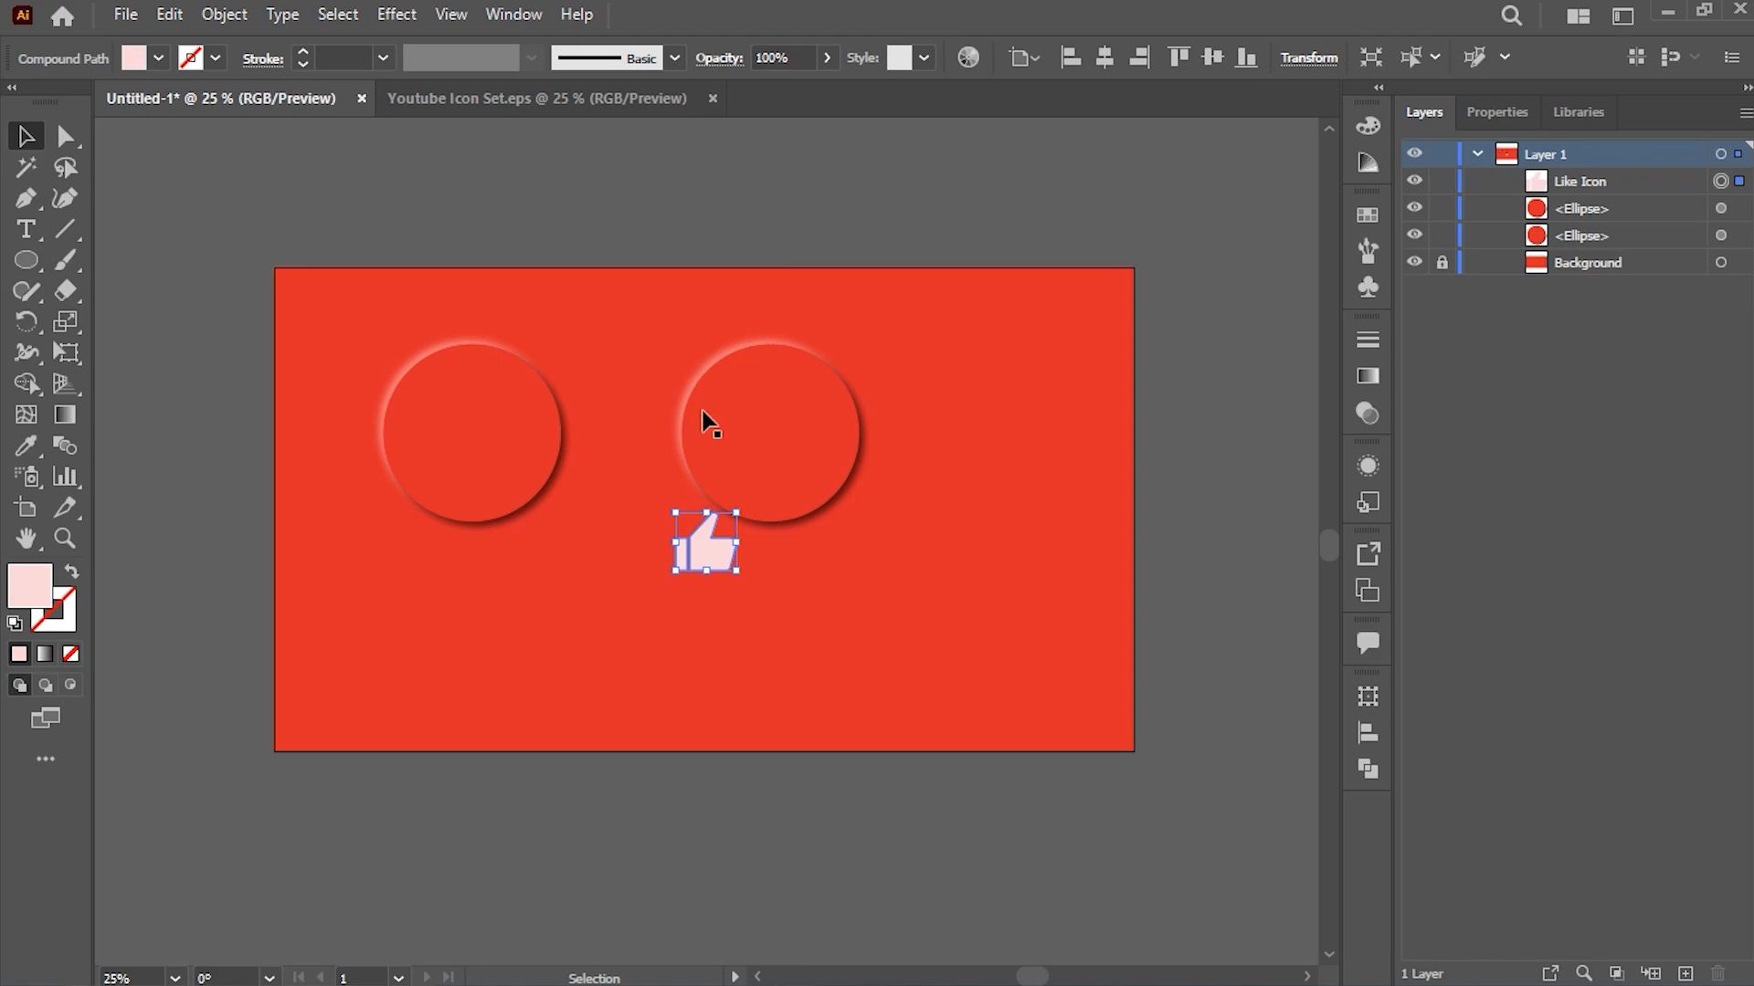
drag(717, 556, 522, 471)
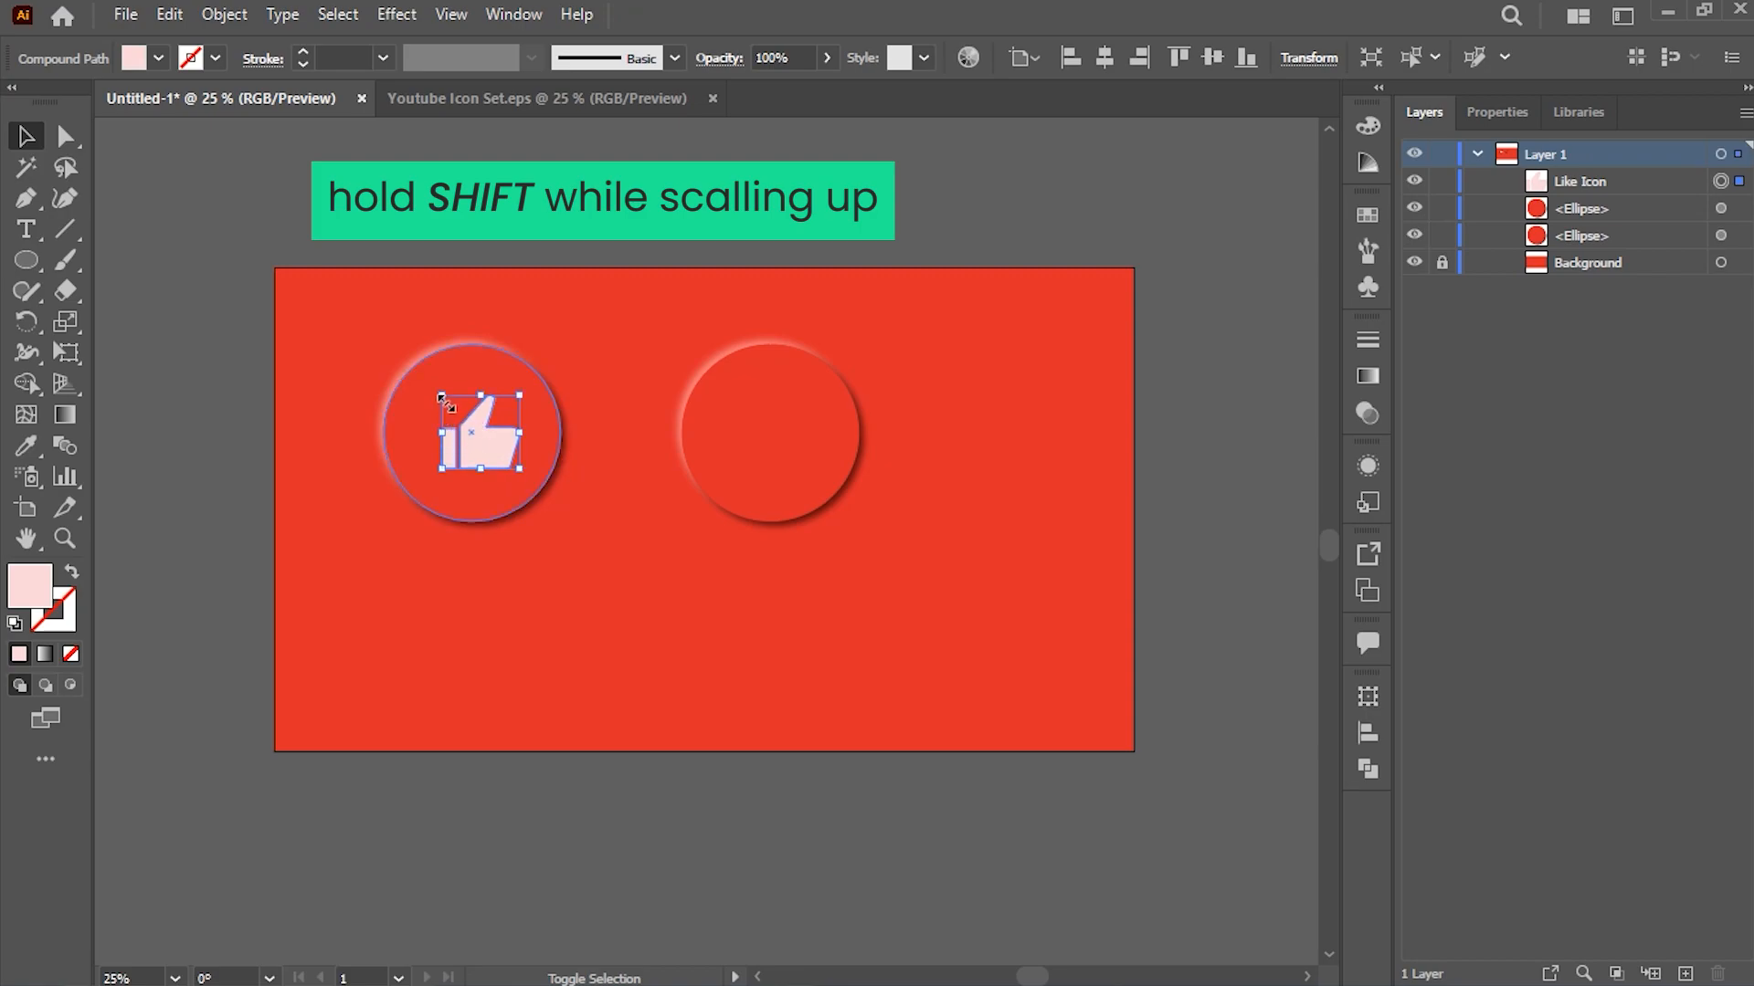
Step: Centre the thumbs-up icon and its circle on each other horizontally and vertically
shift+click(453, 362)
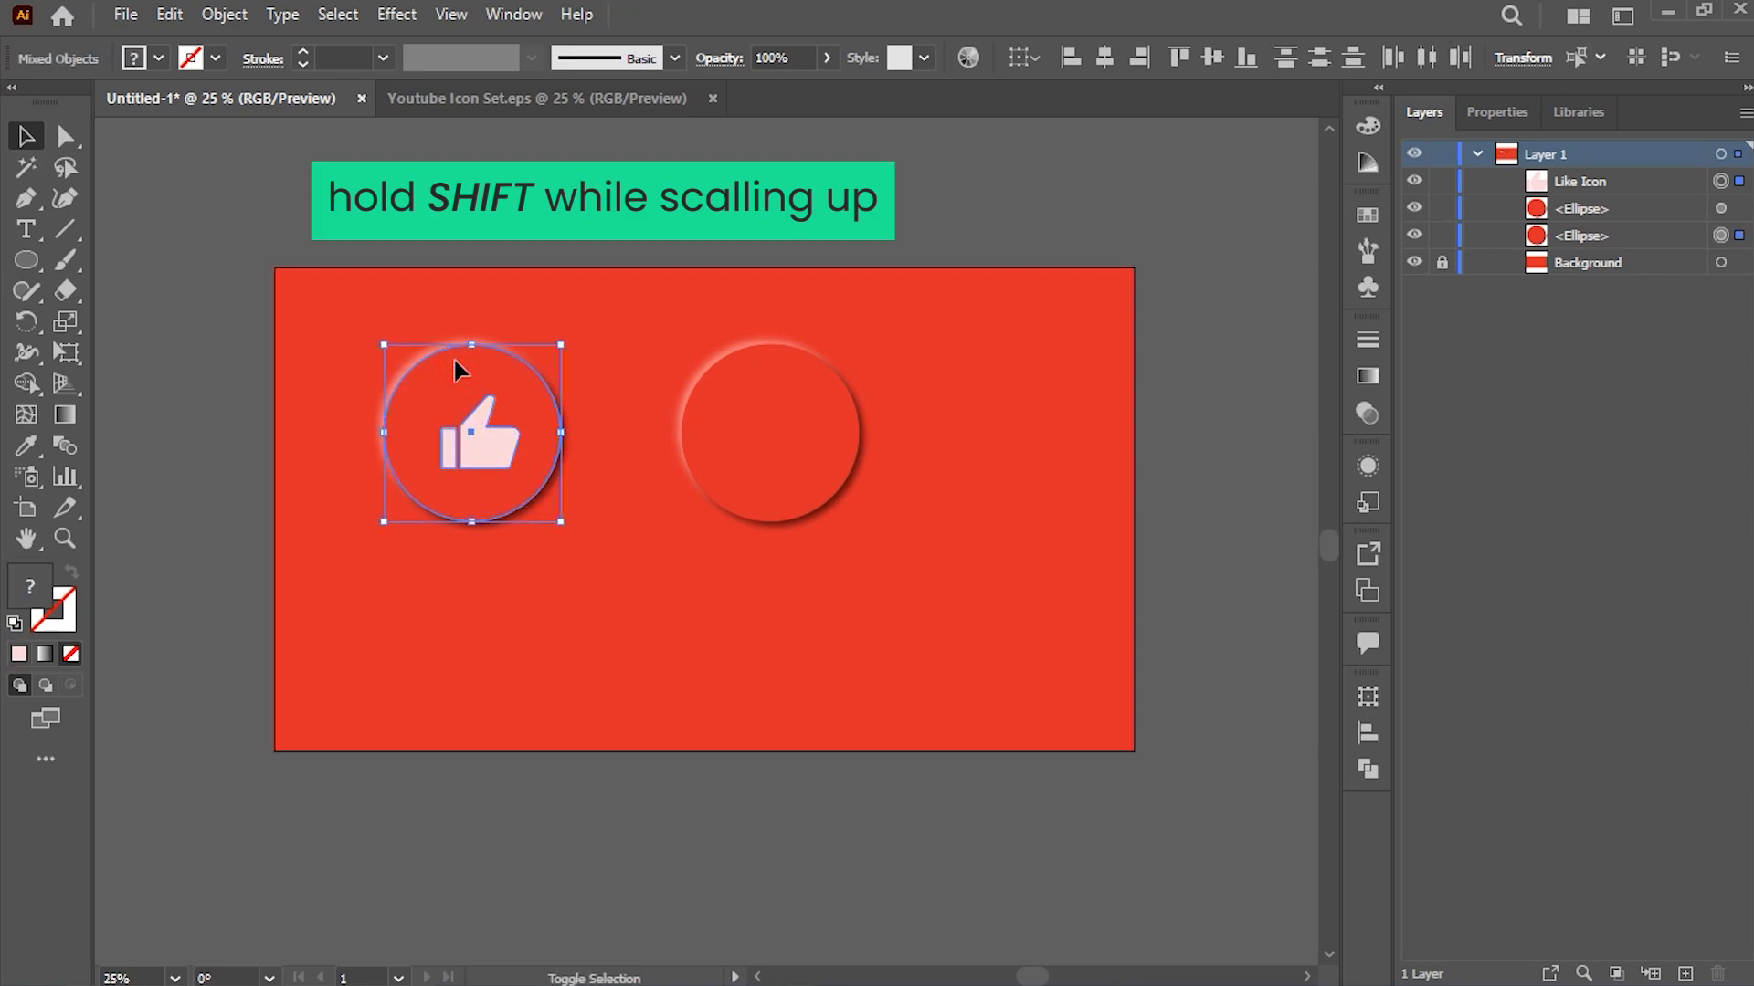
click(1105, 57)
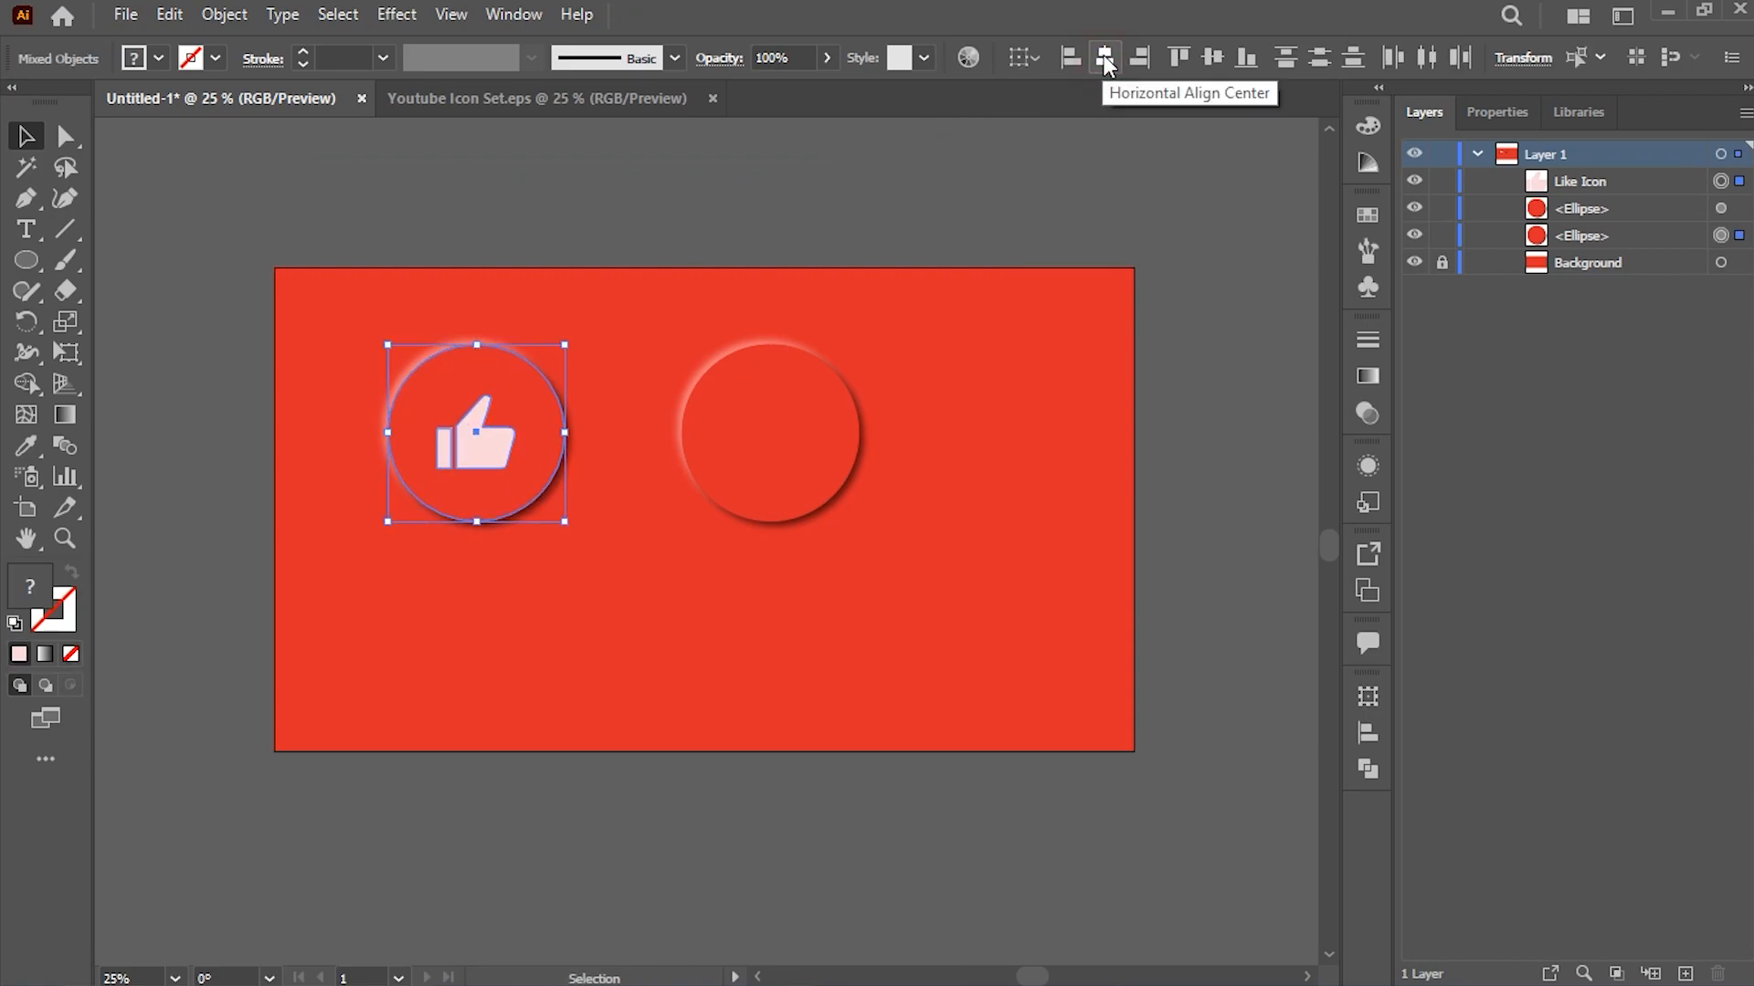
click(1222, 58)
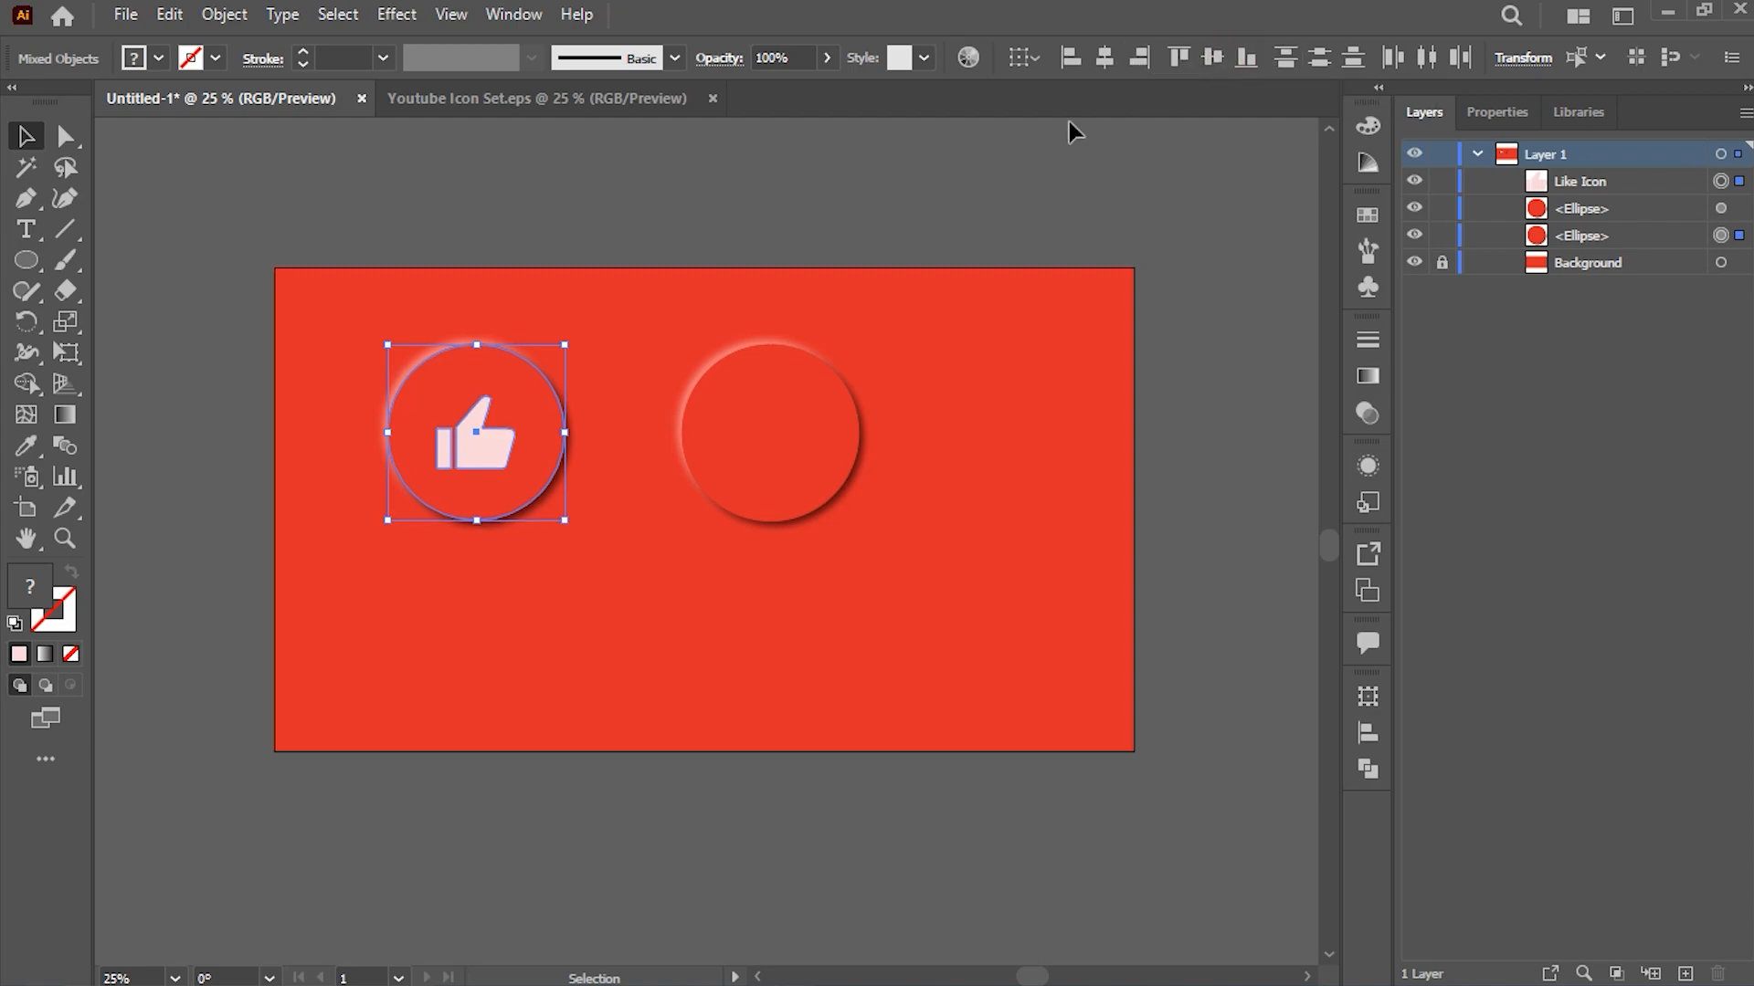
click(672, 259)
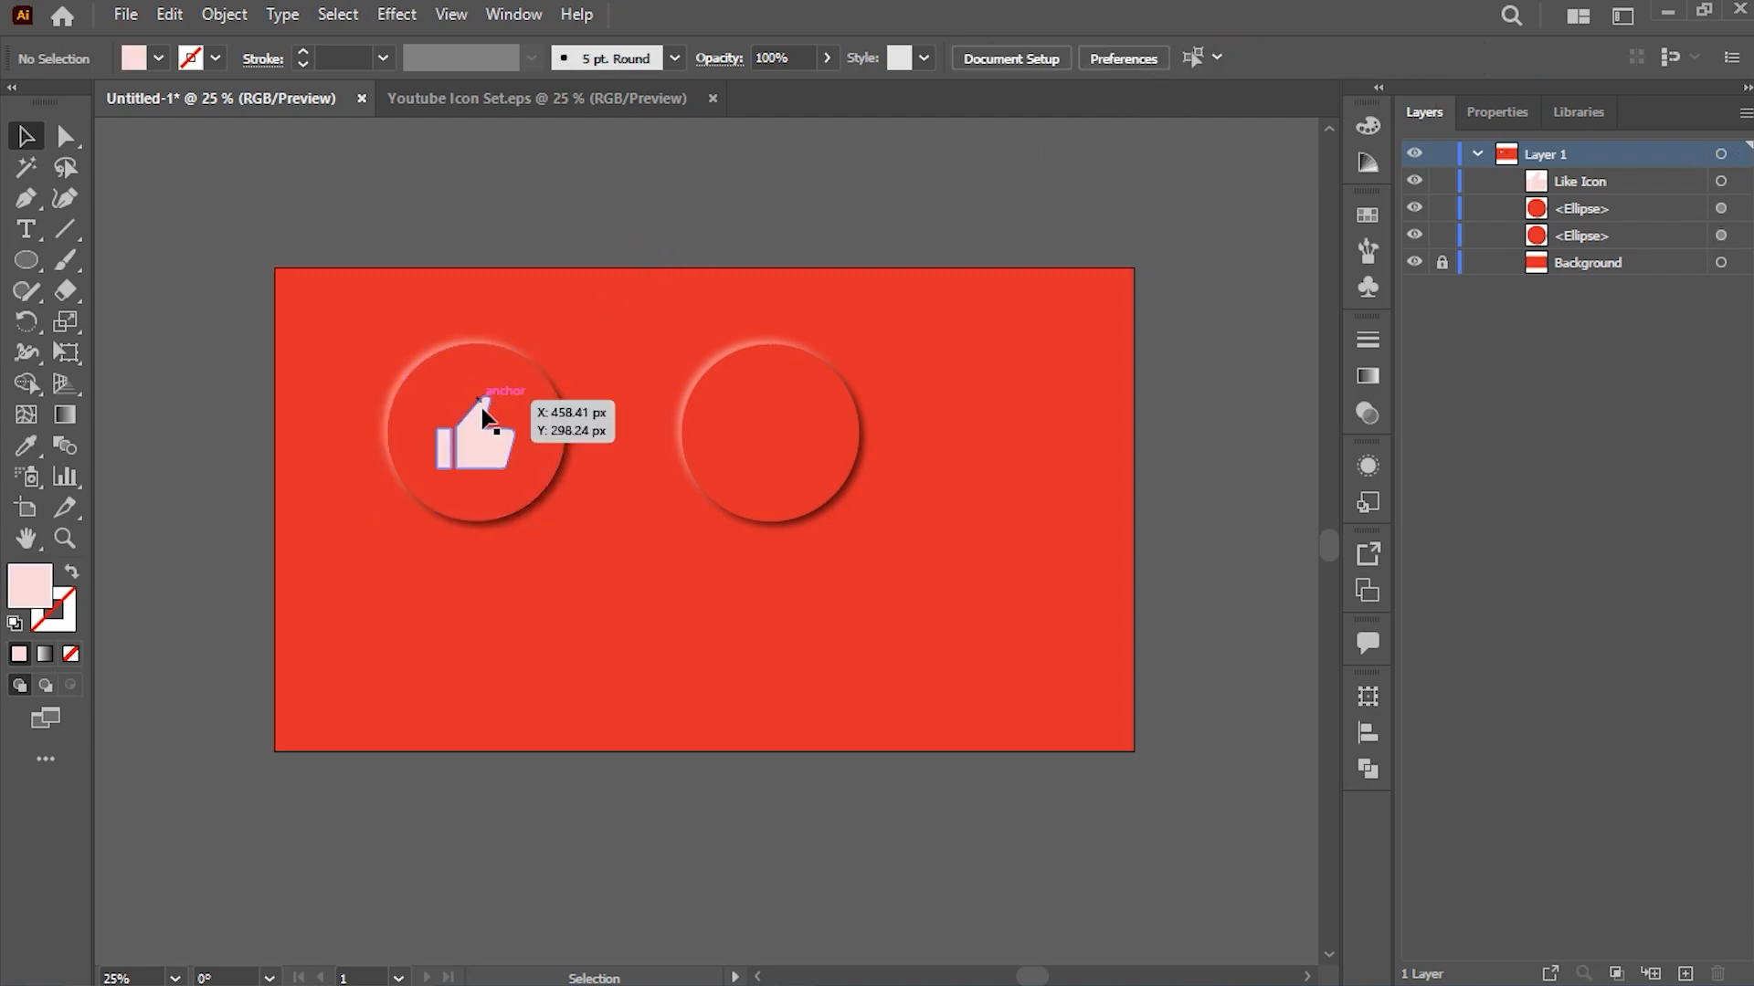
Step: Copy the thumbs-down icon from the Youtube Icon Set document and paste it into Untitled-1
click(557, 107)
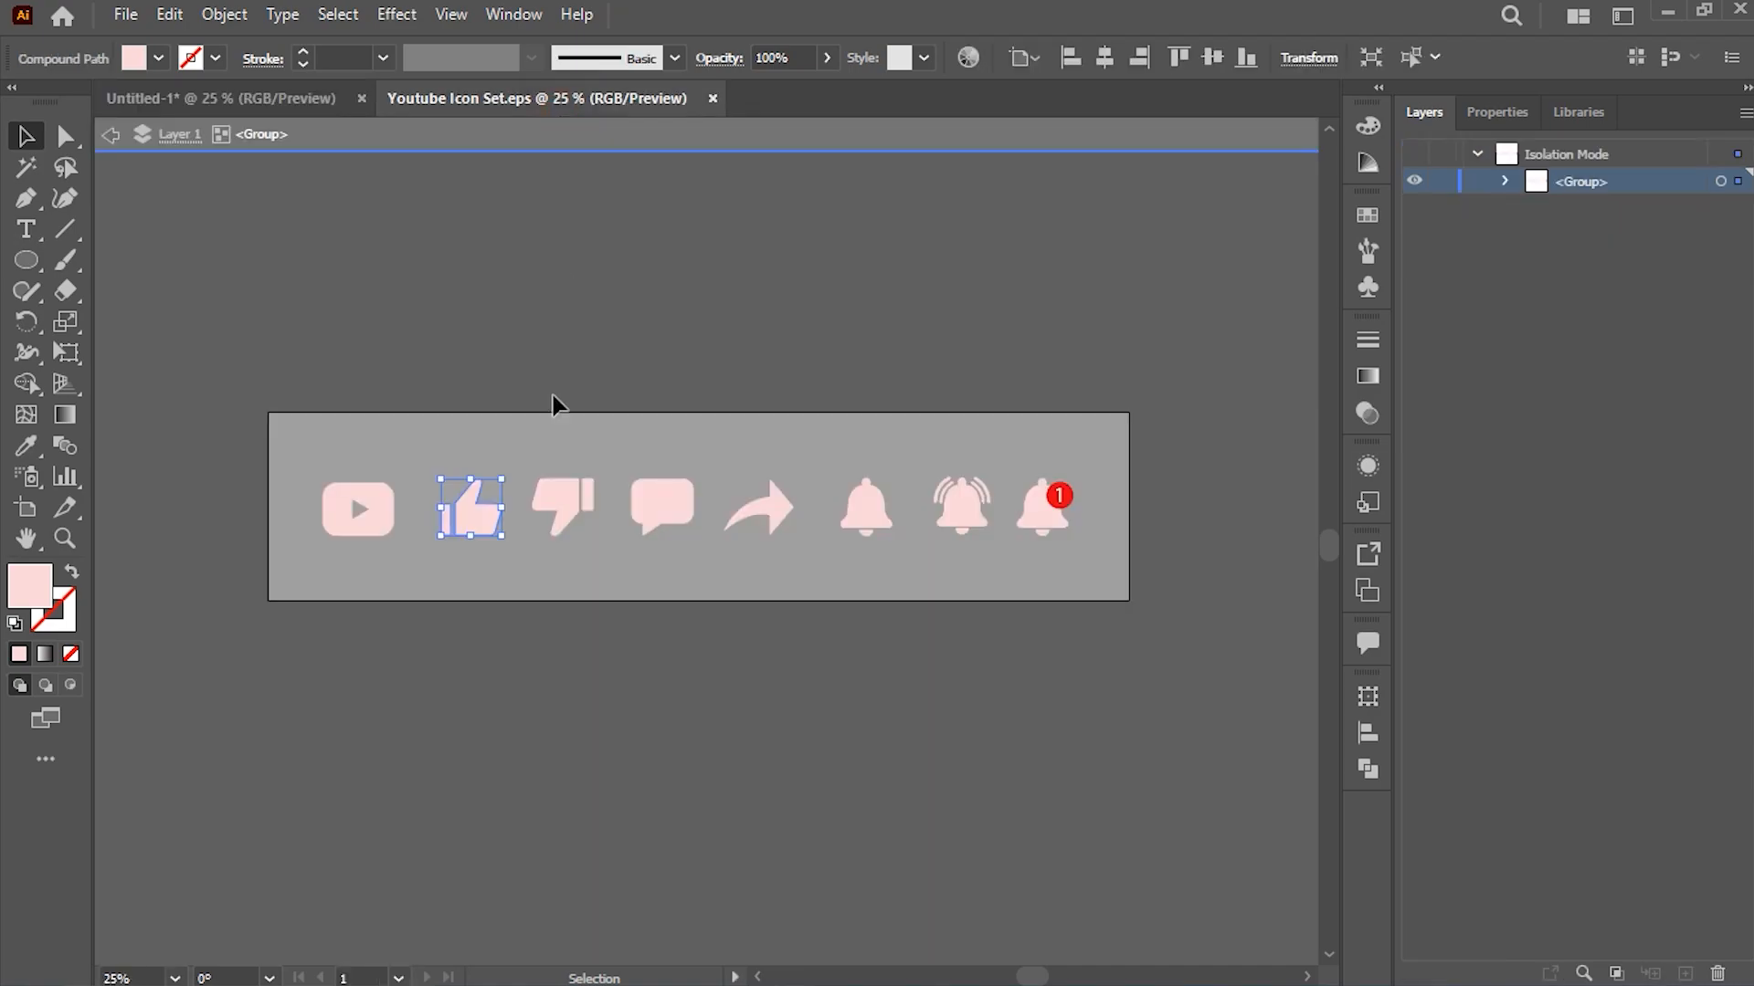
click(546, 498)
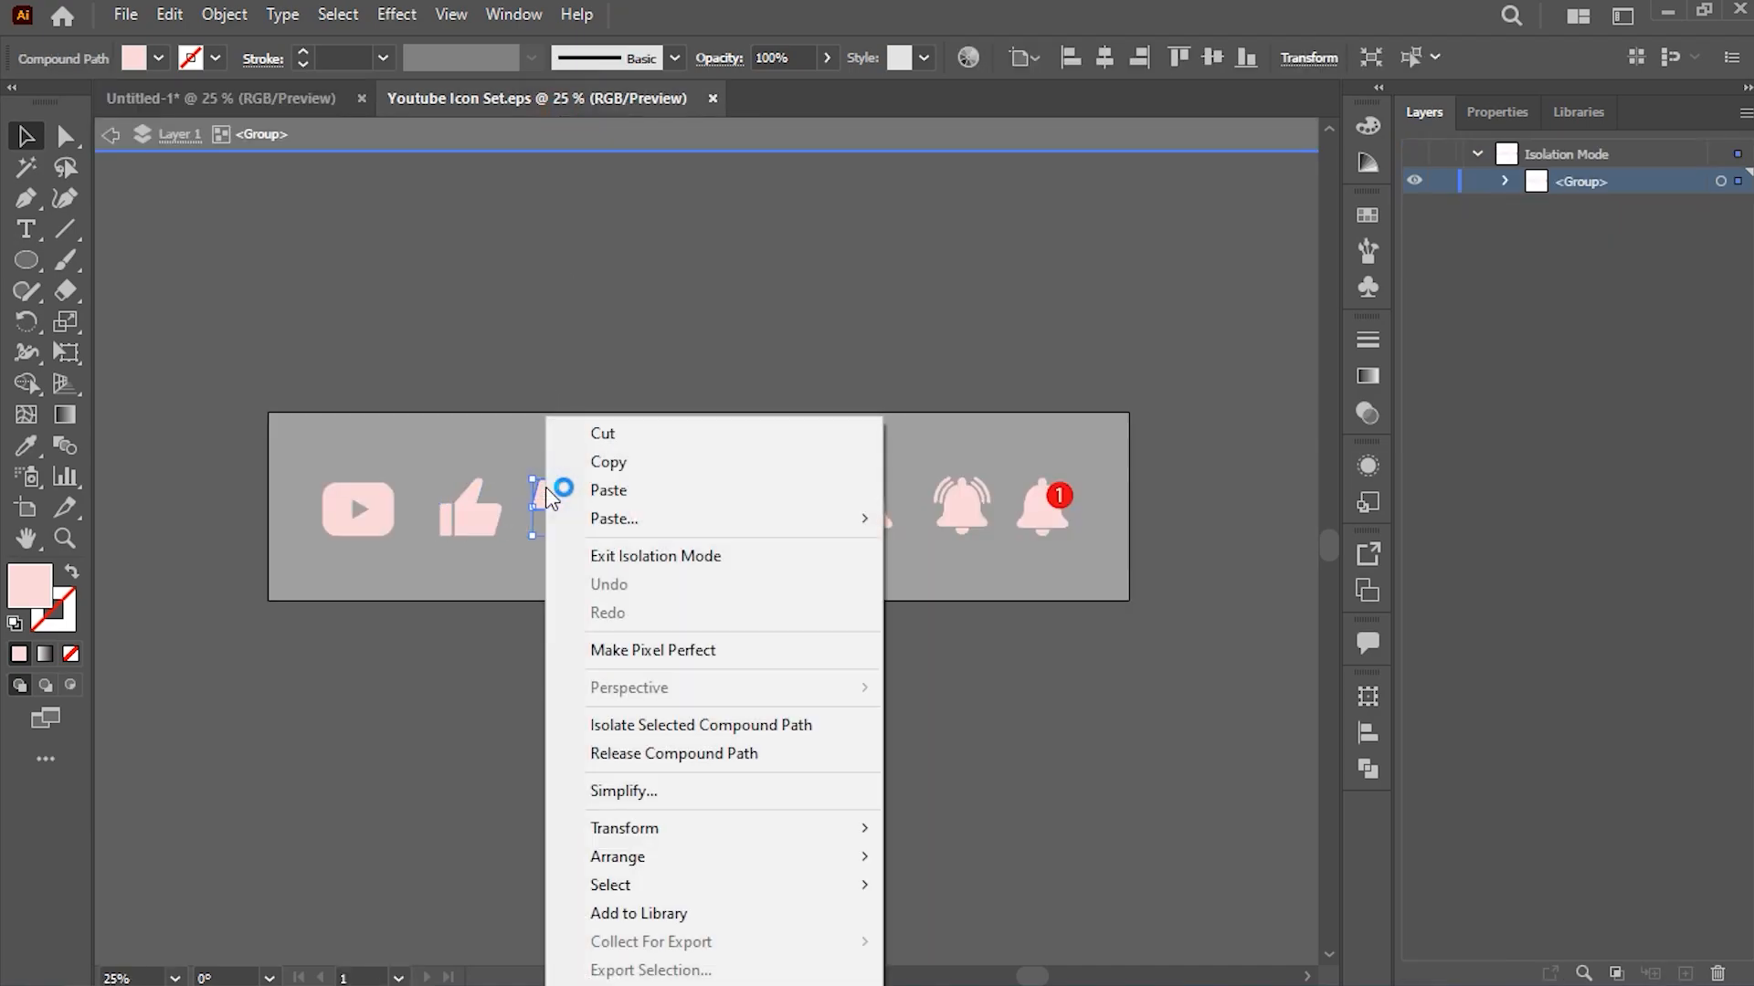
click(635, 462)
click(347, 106)
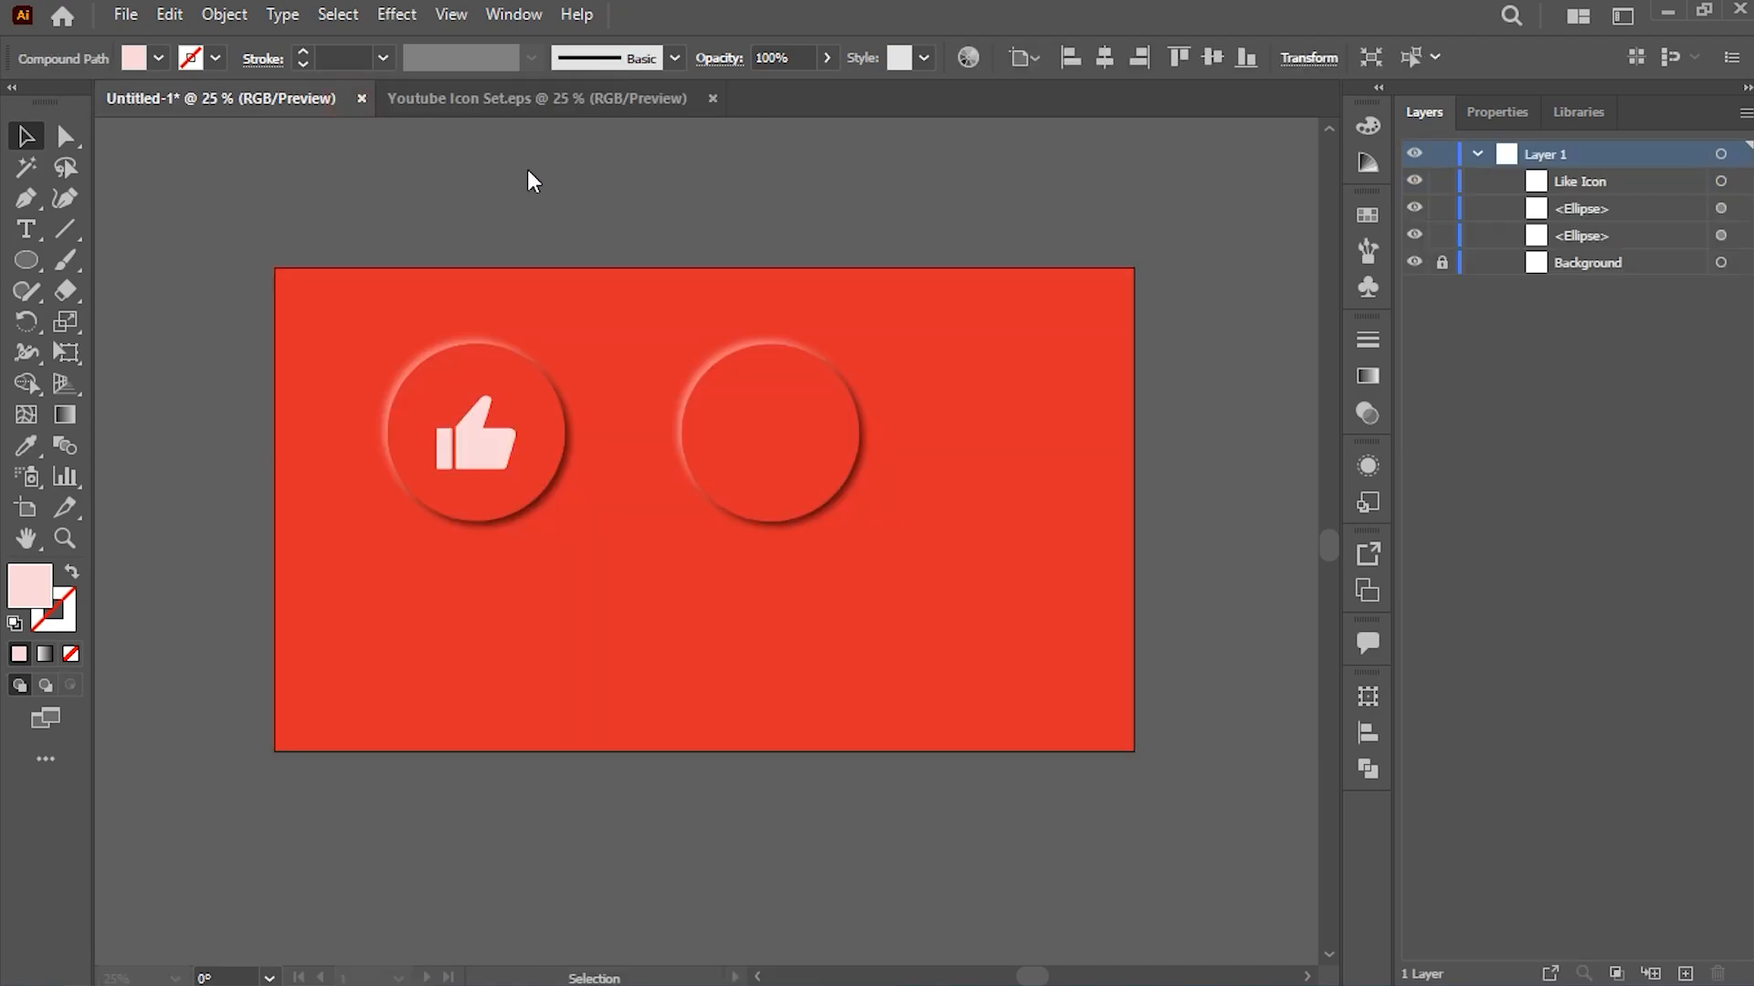
right_click(687, 203)
mouse_move(758, 307)
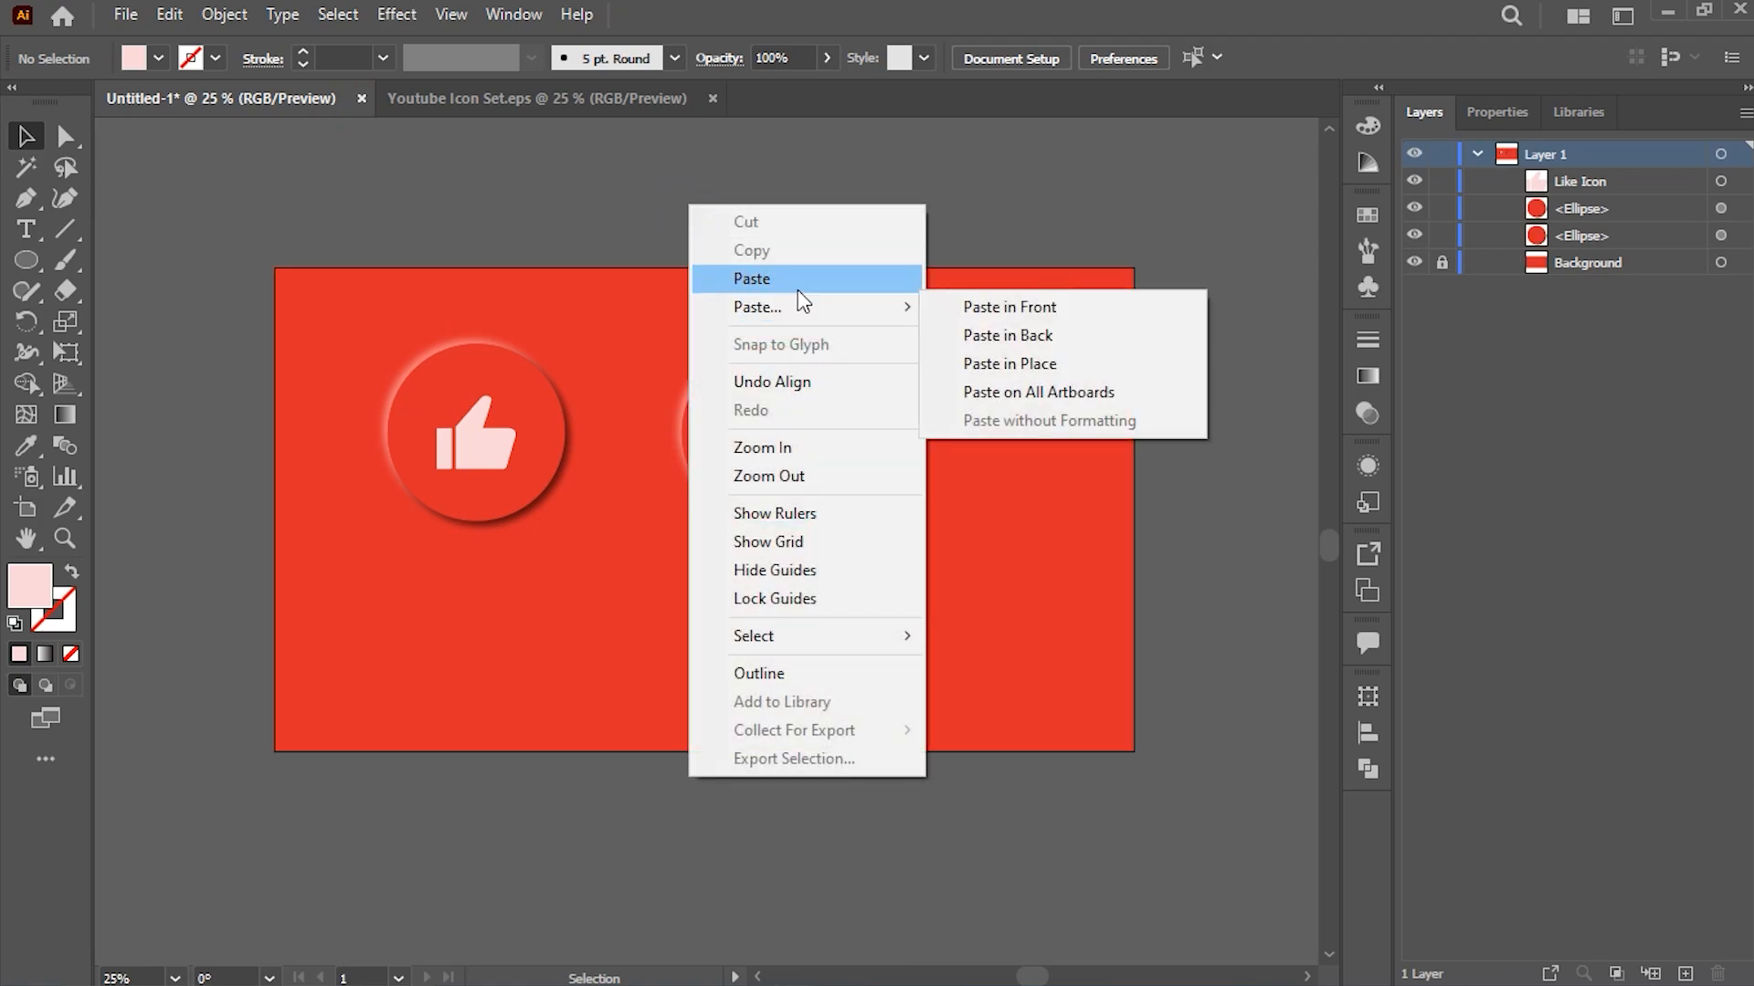
click(796, 285)
Step: Place the thumbs-down icon enlarged on the right circle and centre the two horizontally and vertically
drag(719, 530, 760, 431)
shift+click(765, 379)
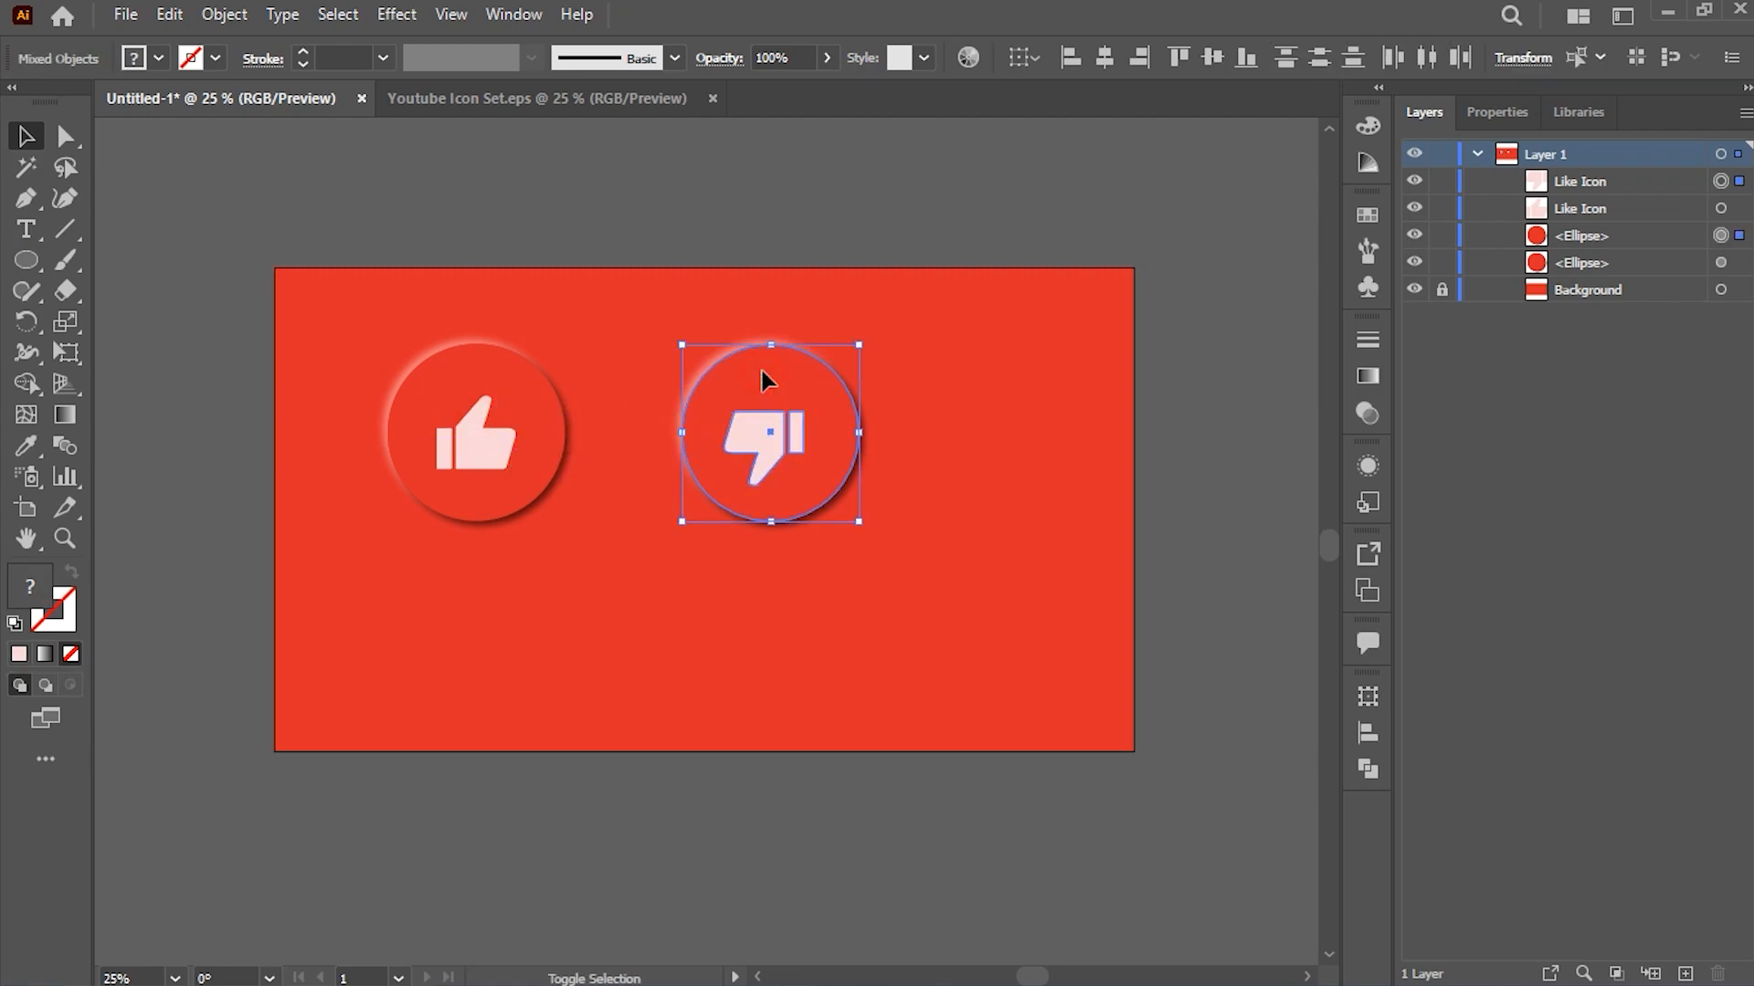
click(1105, 58)
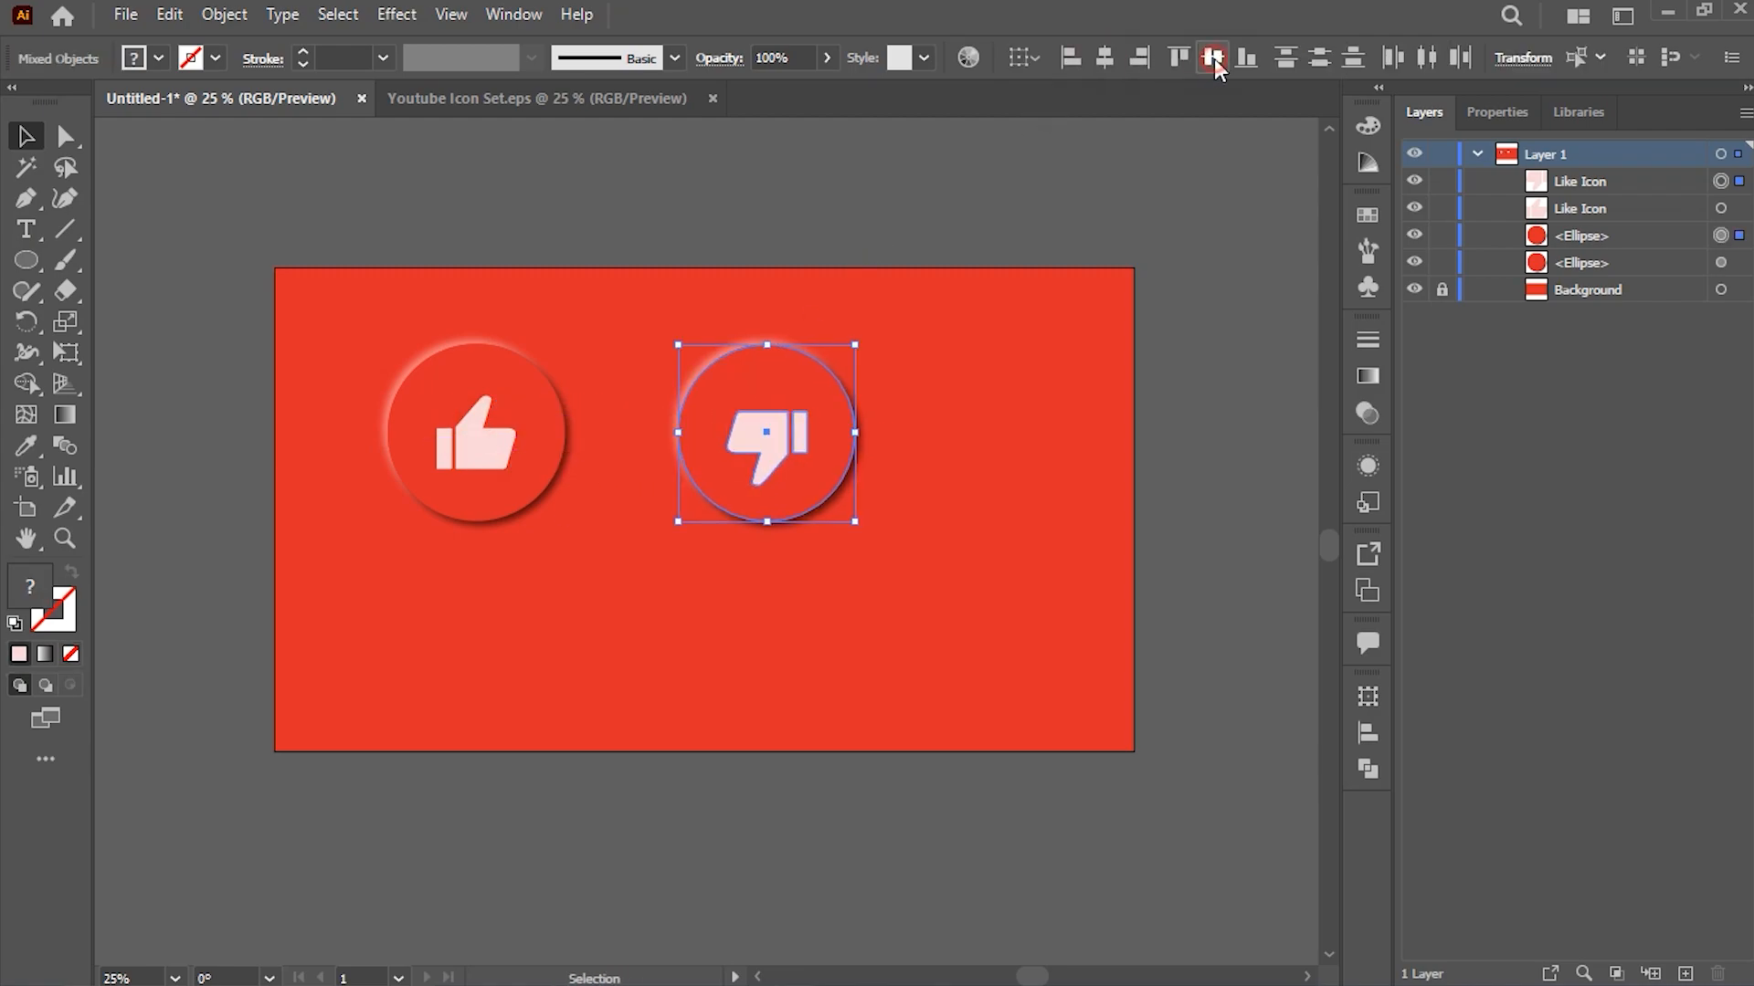
click(815, 240)
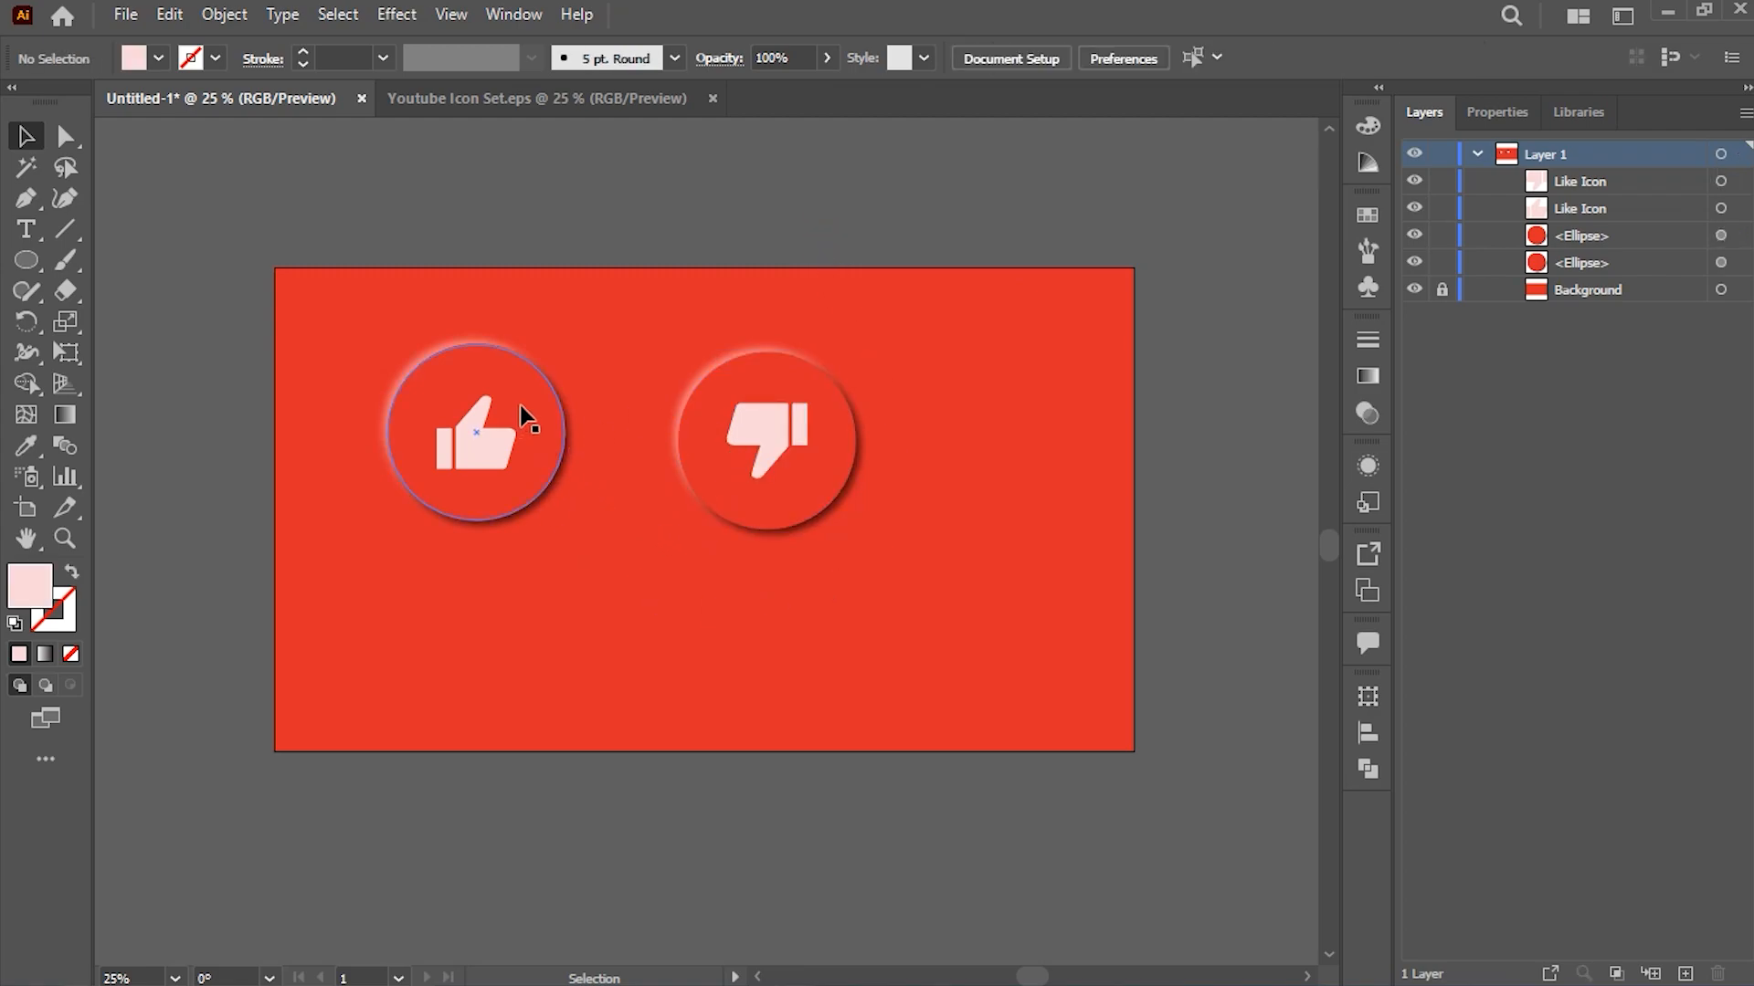
Step: Duplicate the thumbs-up icon's circle without the icon and arrange the three circles in a row across the upper part of the artboard
drag(522, 403, 519, 606)
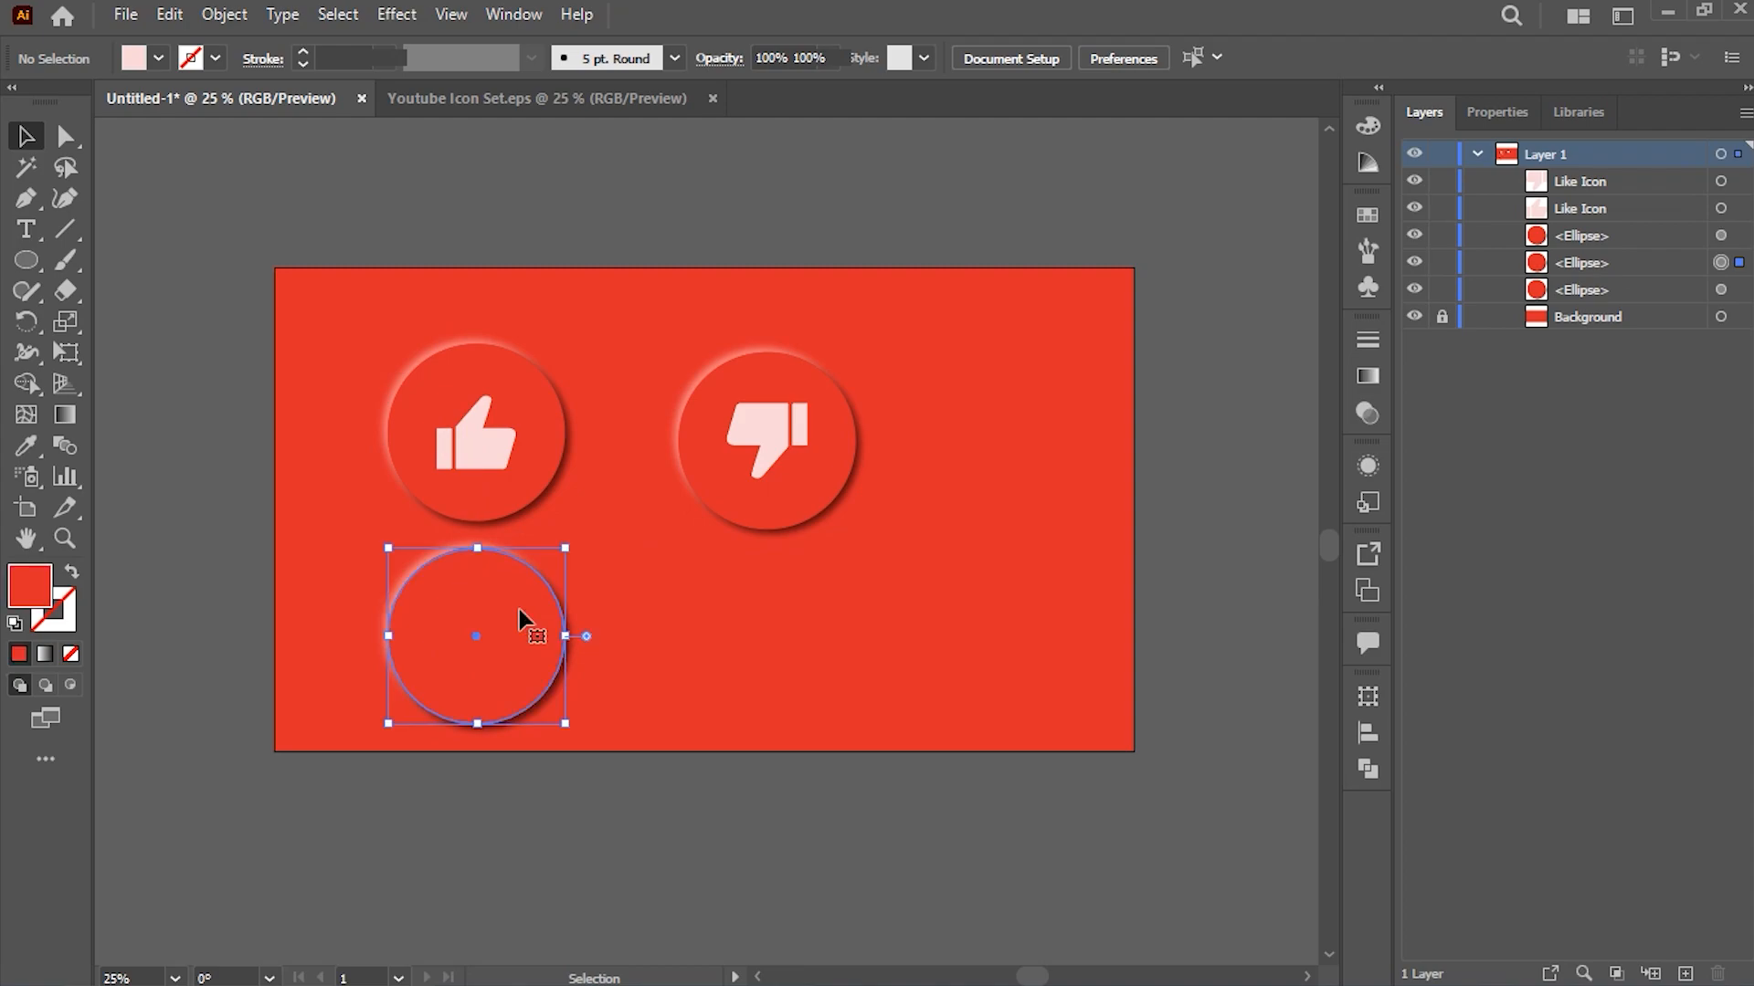
drag(747, 454, 766, 414)
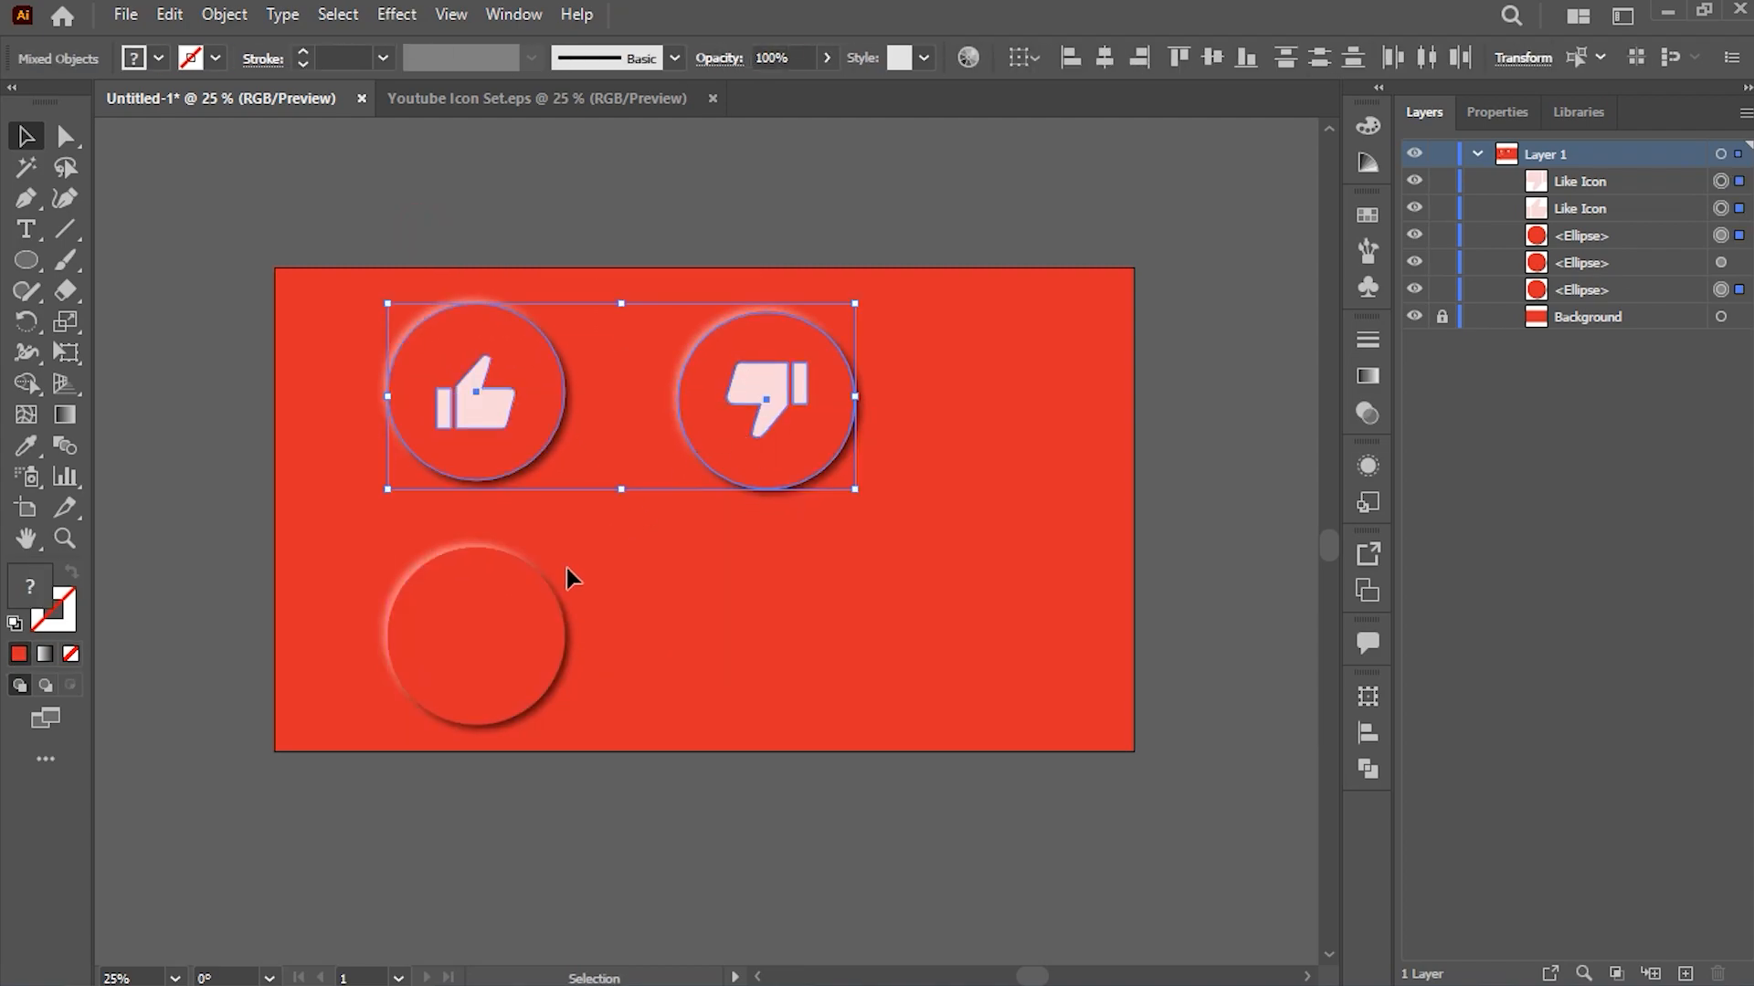
drag(531, 624, 1023, 441)
key(ctrl+a)
click(710, 255)
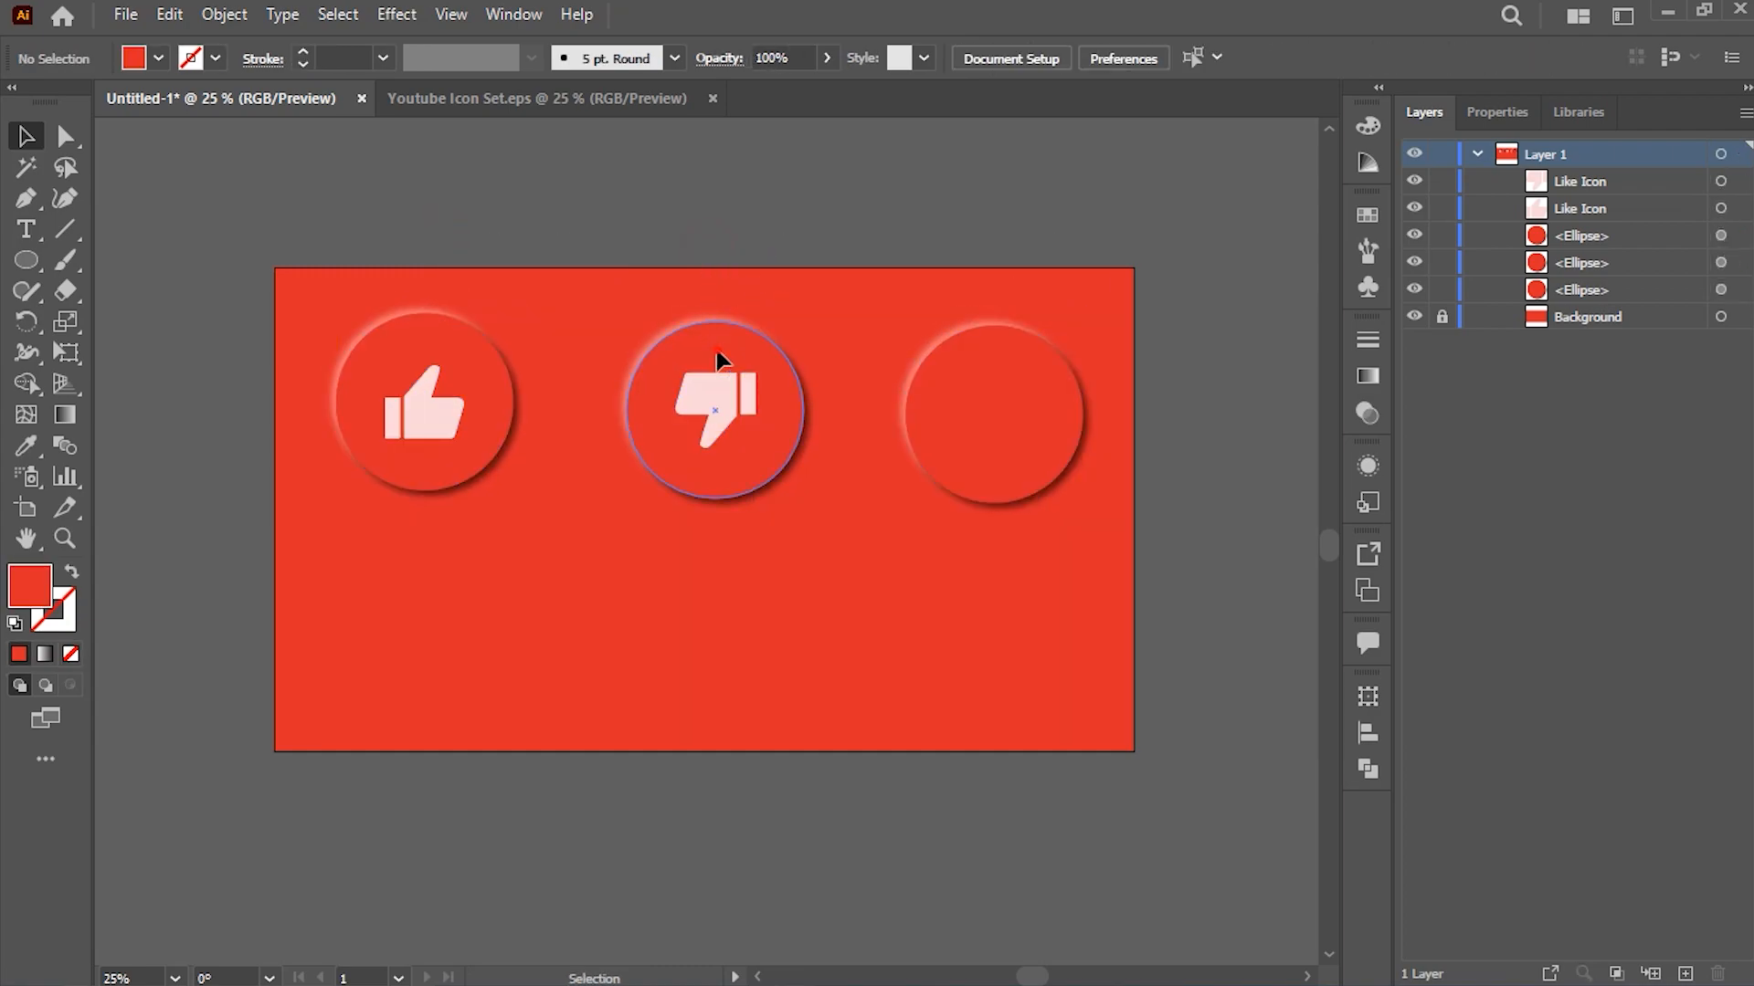
Step: Group the thumbs-down icon with its circle, and group the thumbs-up icon with its own circle
click(729, 400)
shift+click(731, 411)
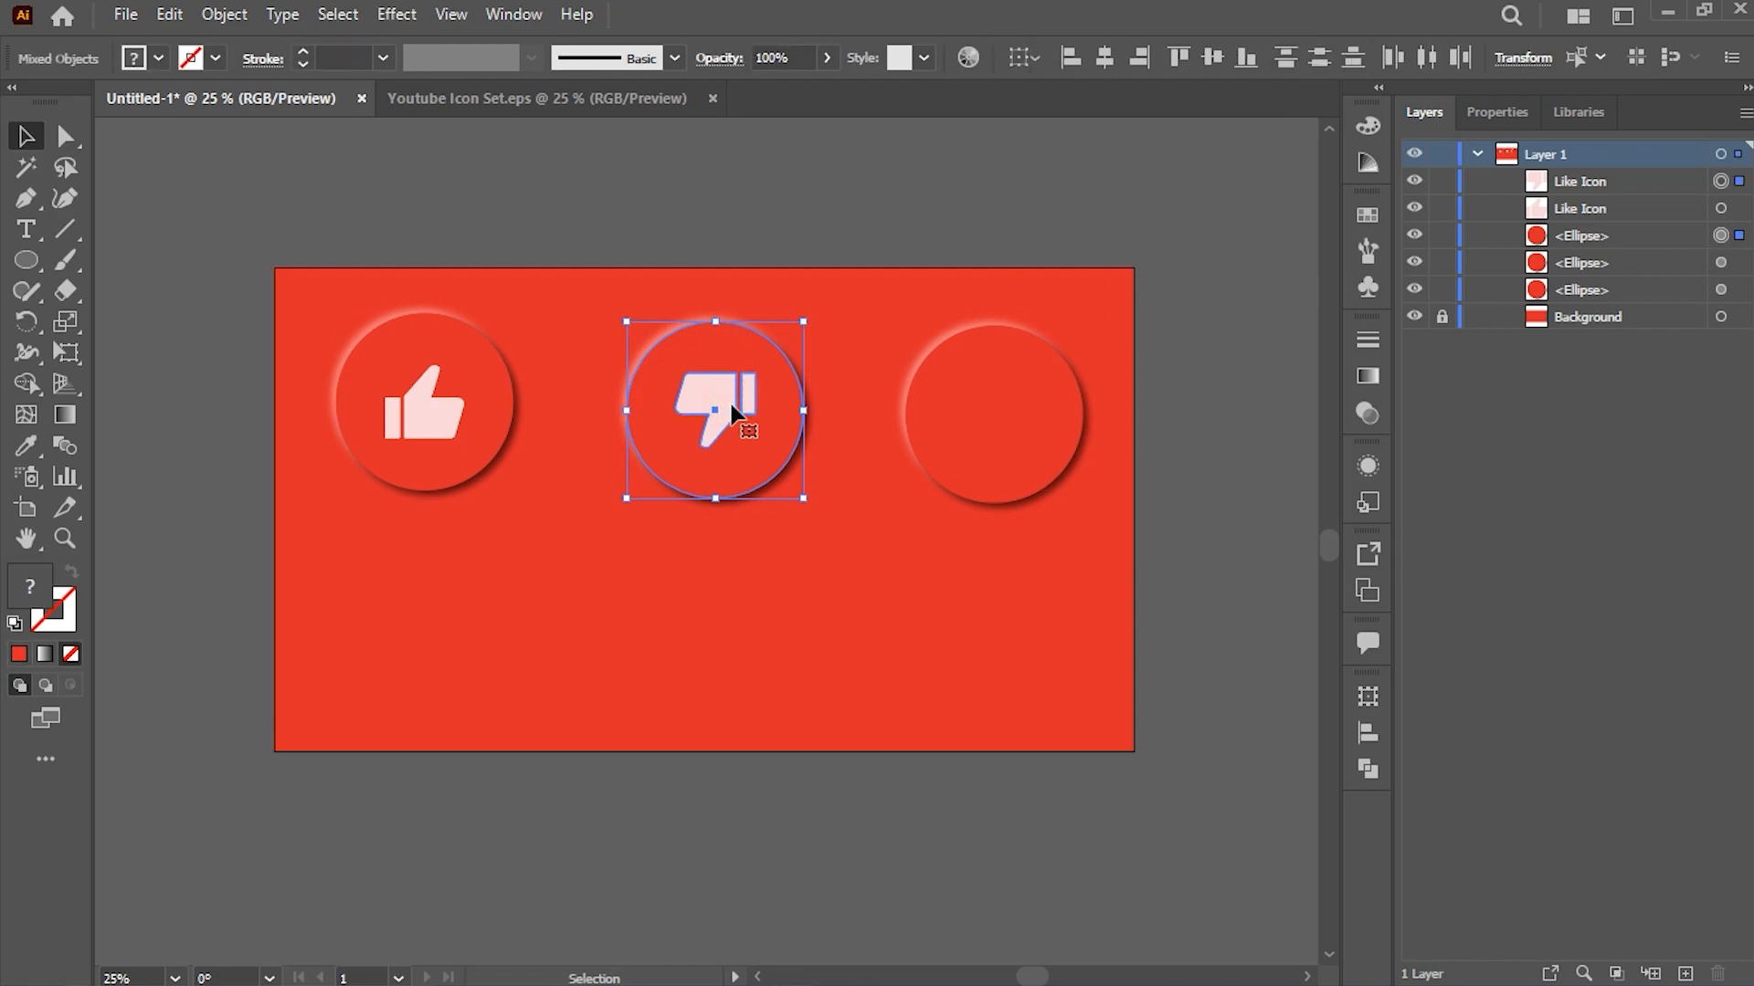
right_click(731, 412)
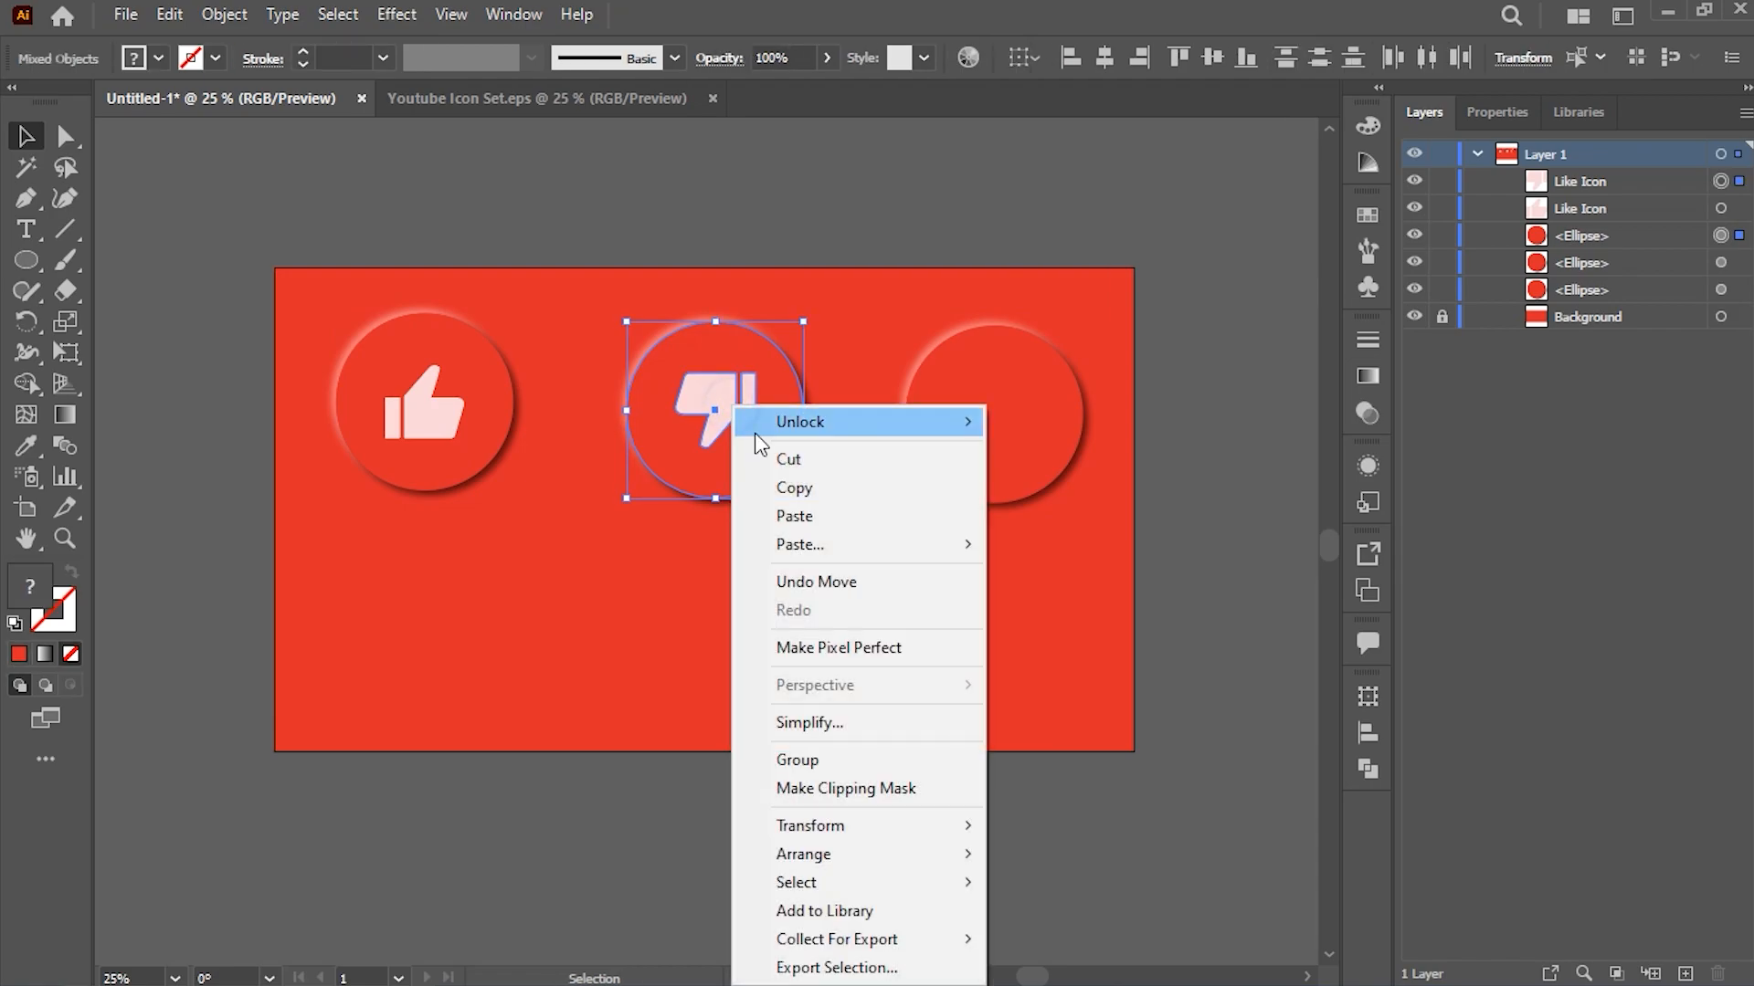
click(880, 760)
click(452, 415)
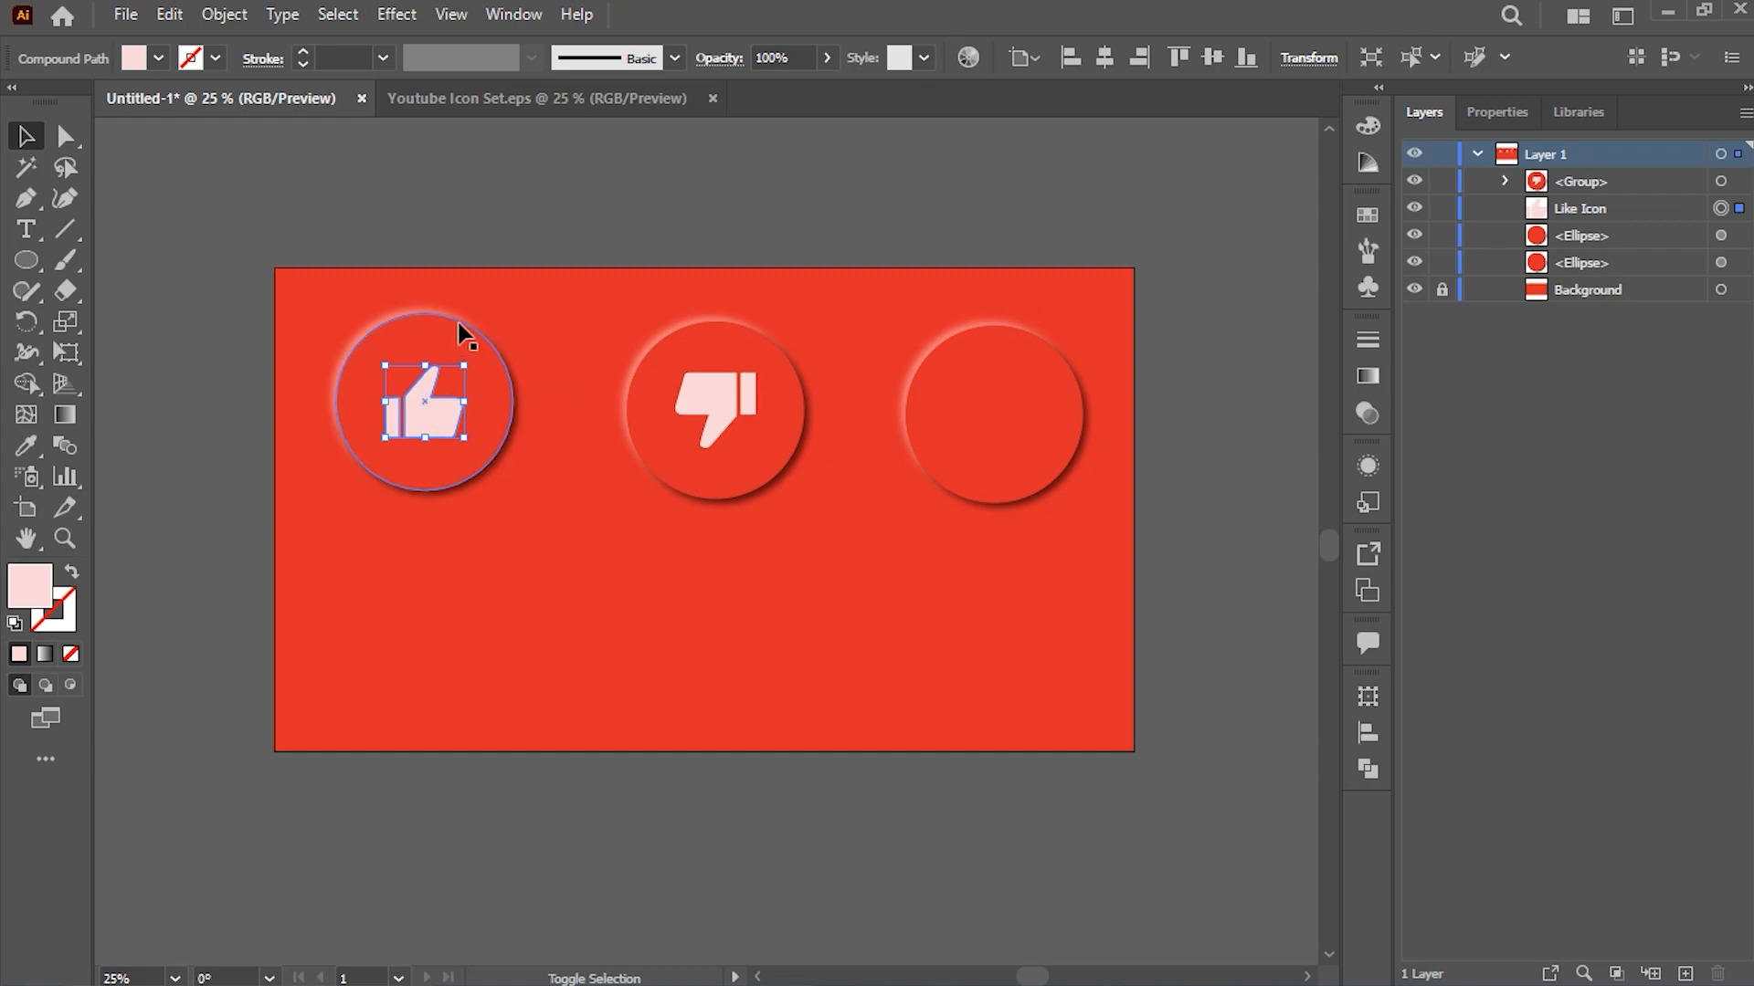
shift+click(446, 324)
right_click(446, 326)
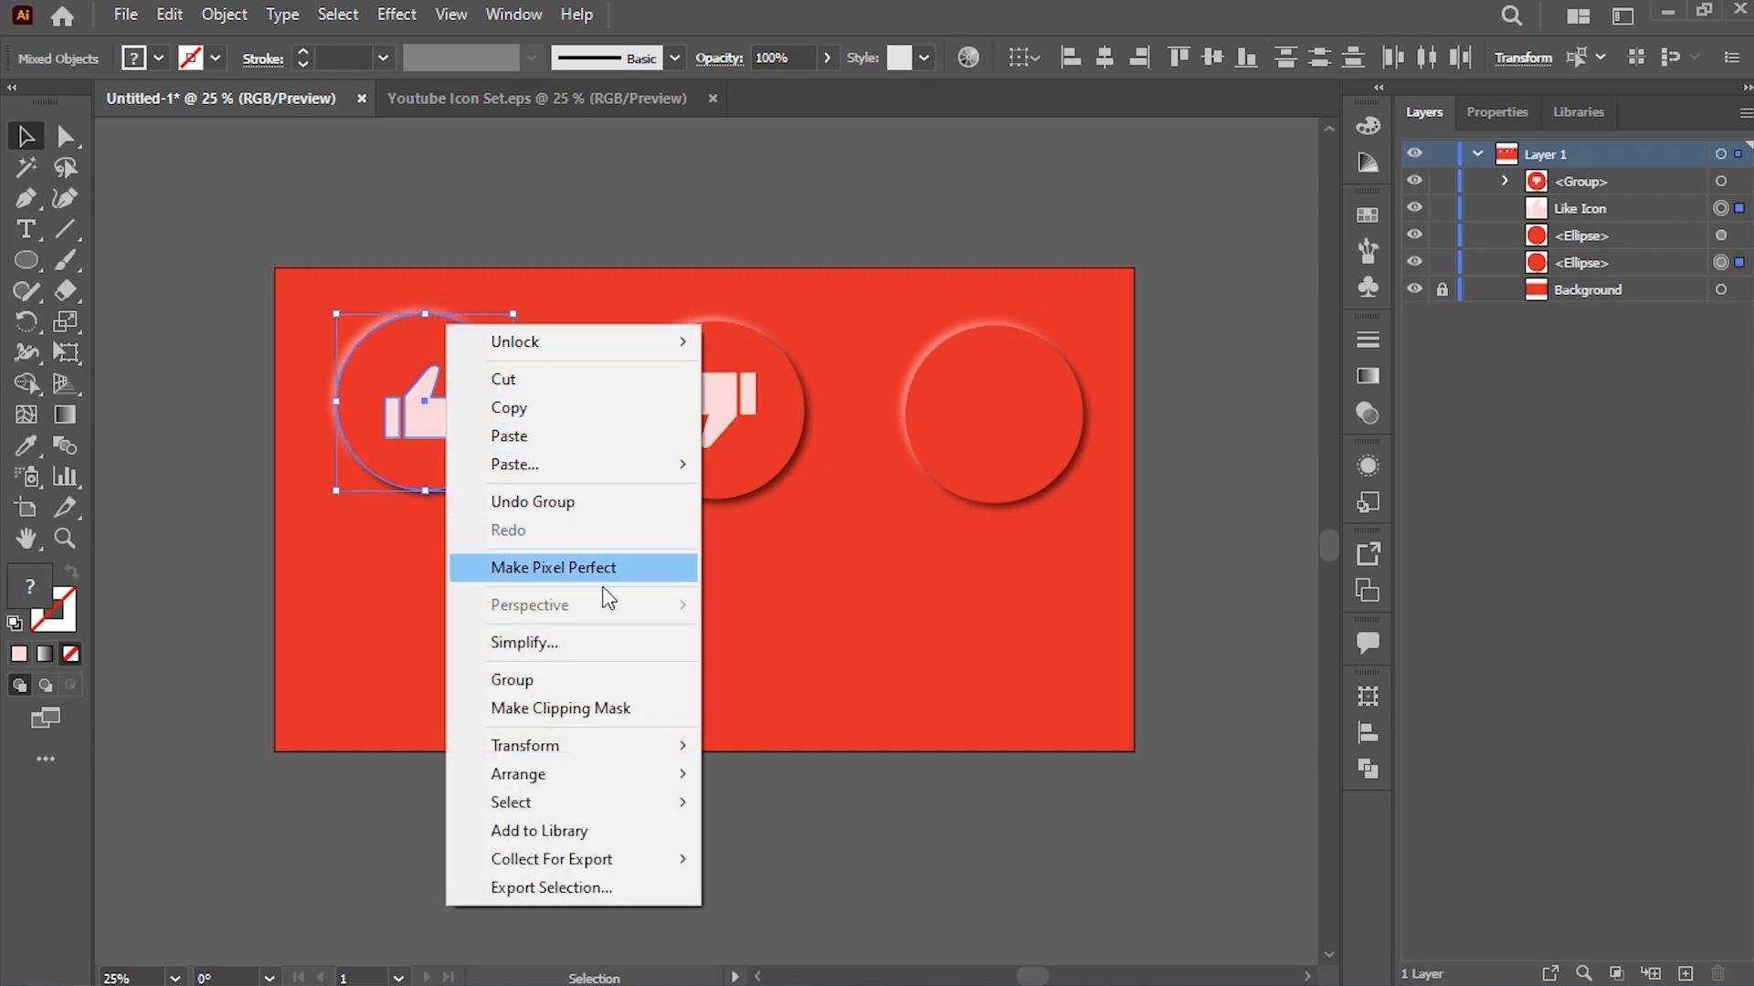
click(615, 682)
Step: Move the thumbs-down button and the empty circle slightly up to level them with the thumbs-up button
drag(685, 454, 698, 430)
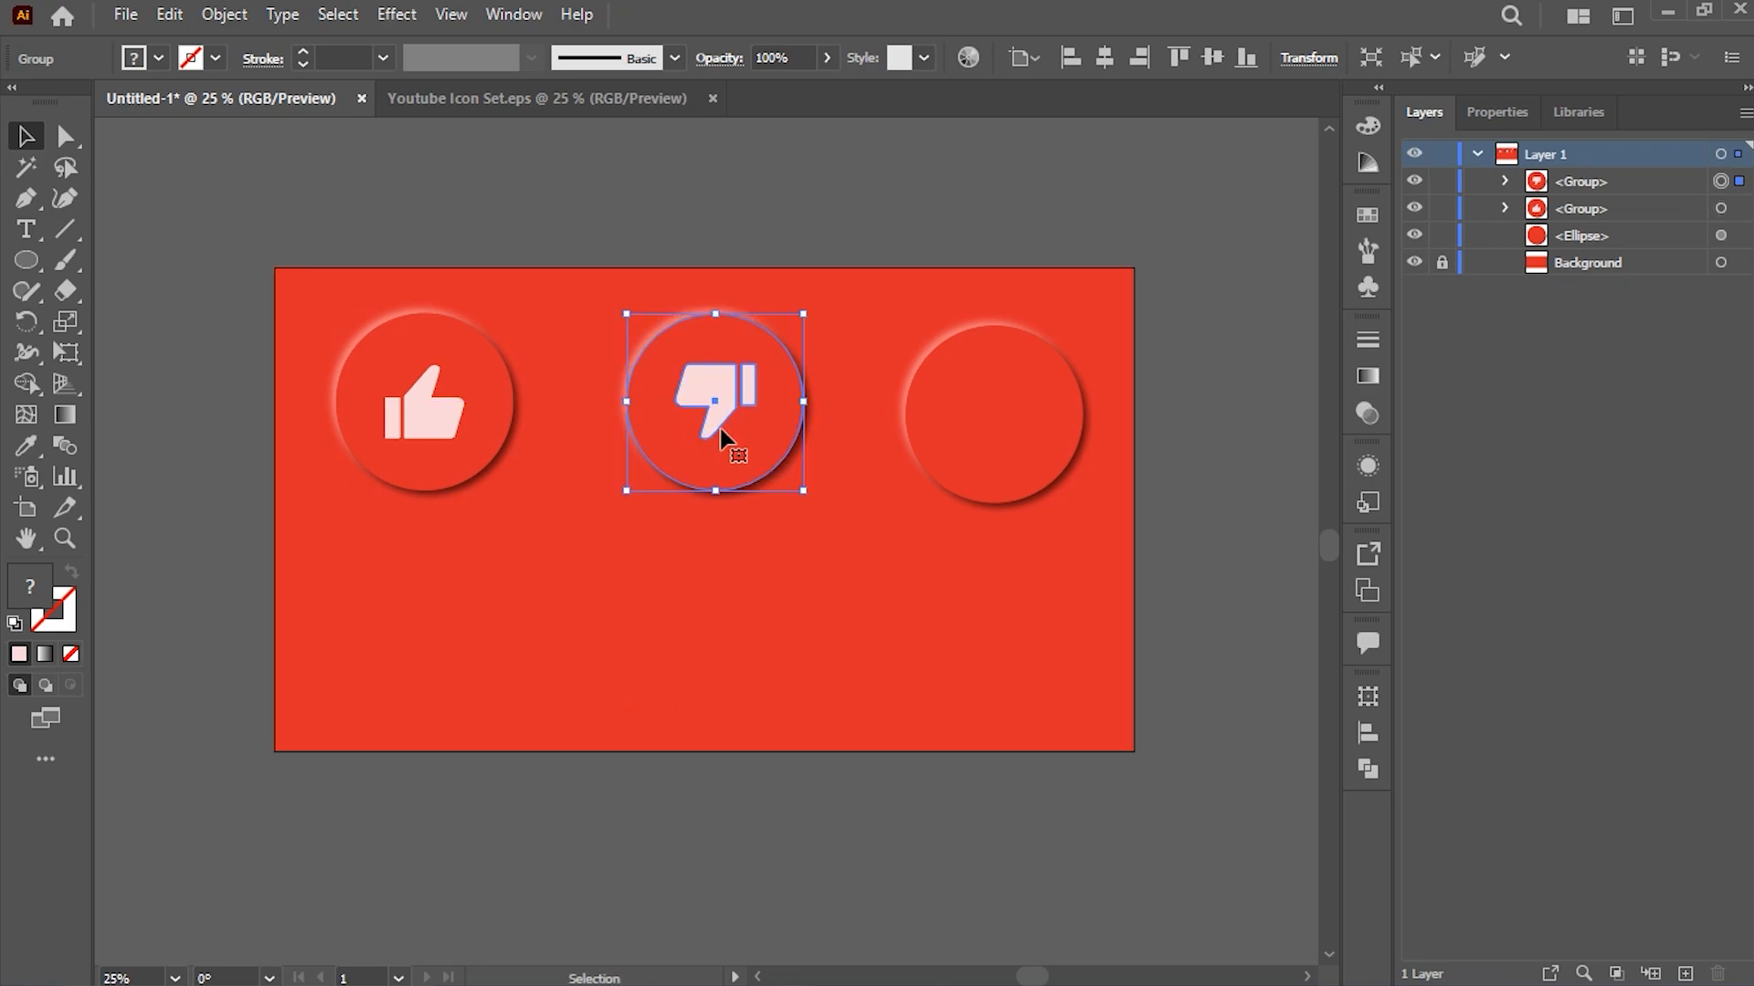
drag(963, 441, 961, 437)
Step: Copy the bell icon with the red notification badge from the Youtube Icon Set document and paste it into Untitled-1
click(592, 97)
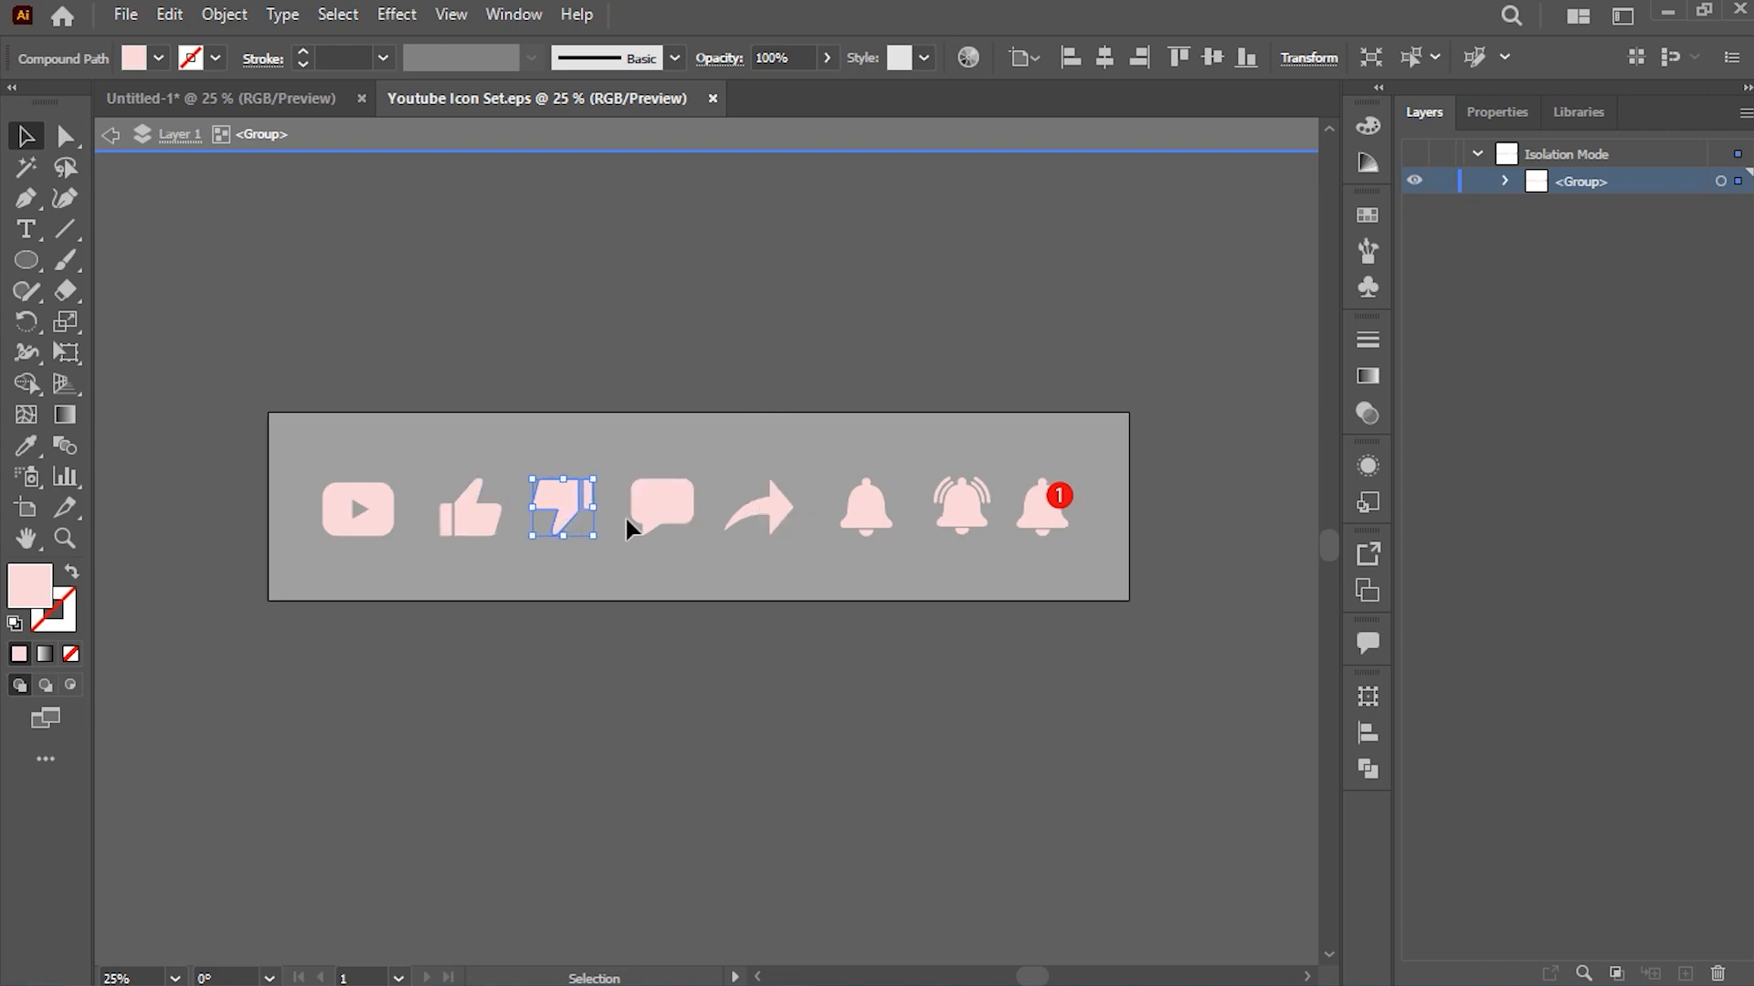
click(961, 514)
click(860, 523)
click(1038, 528)
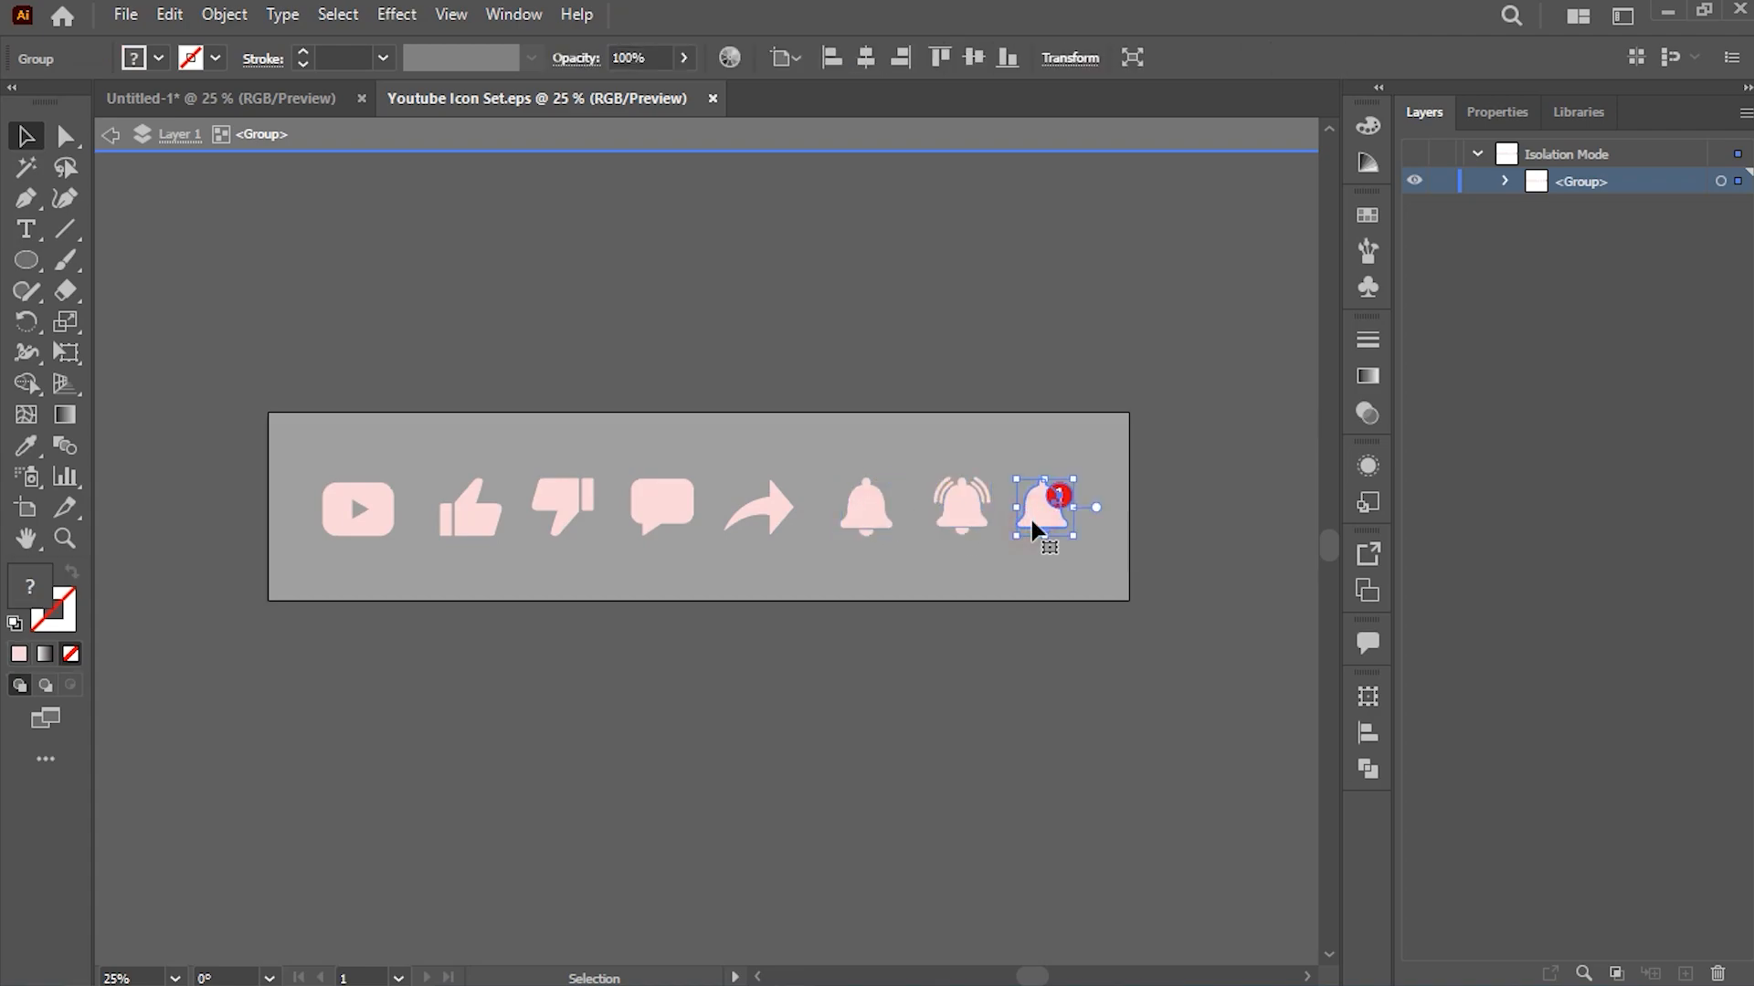
right_click(1031, 517)
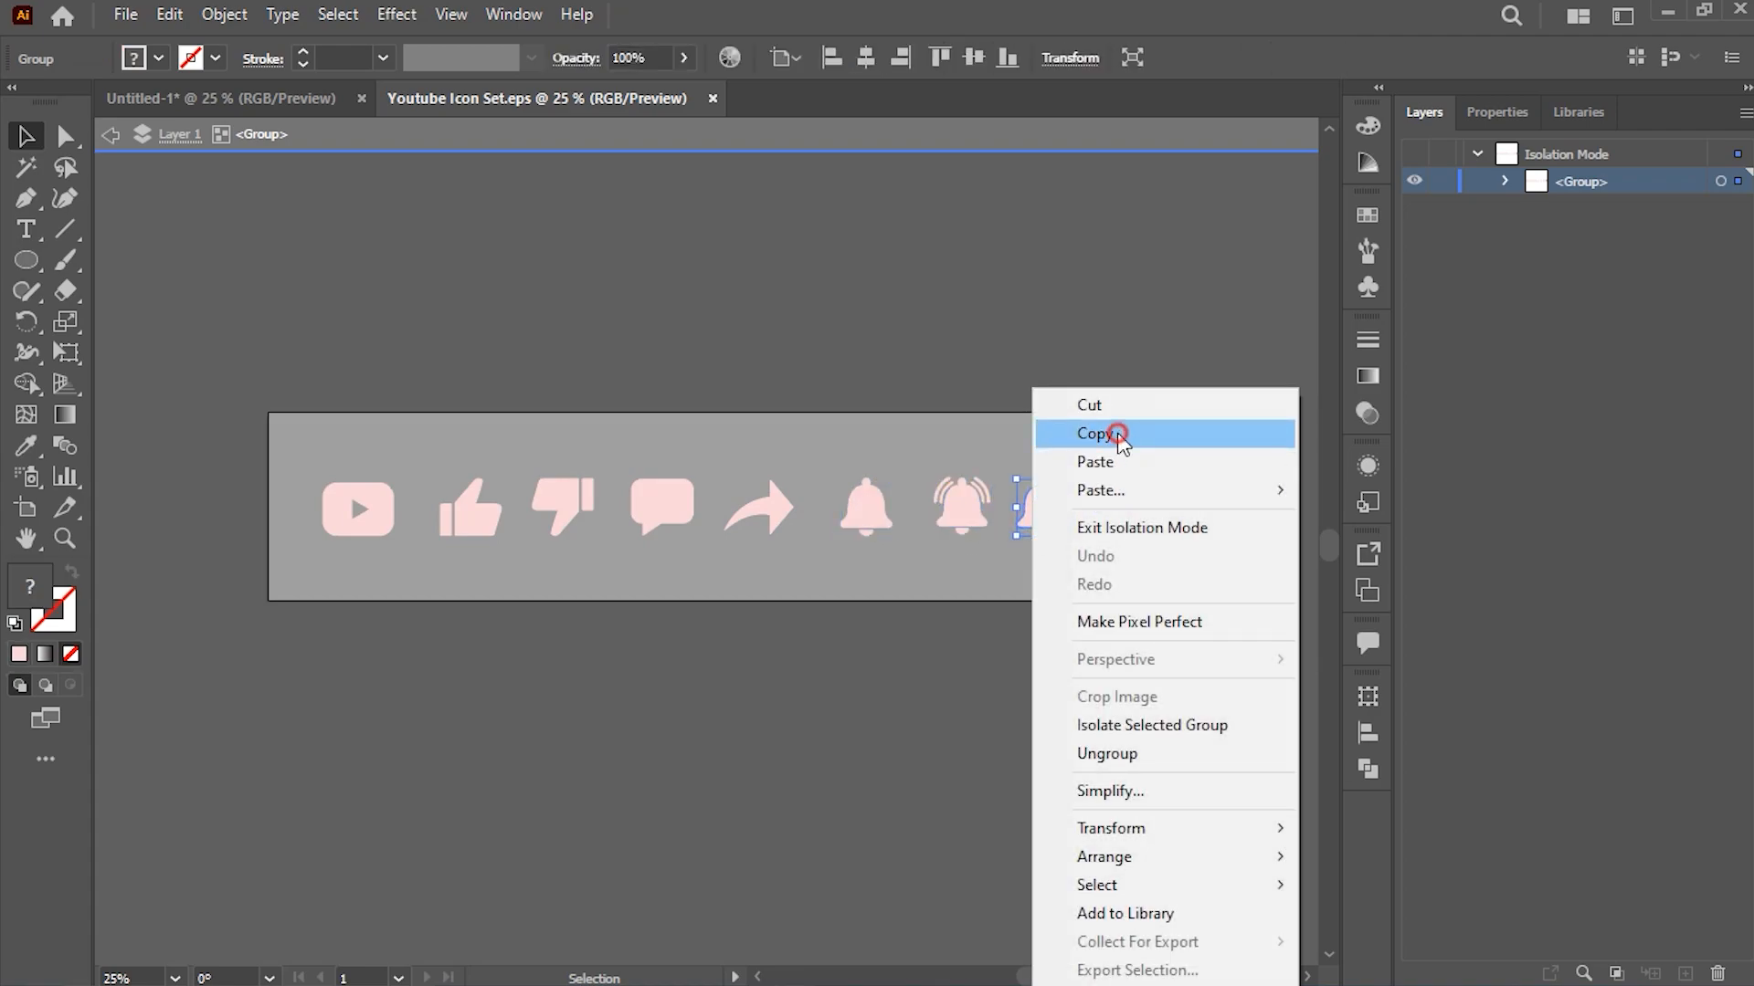
click(1110, 432)
click(349, 102)
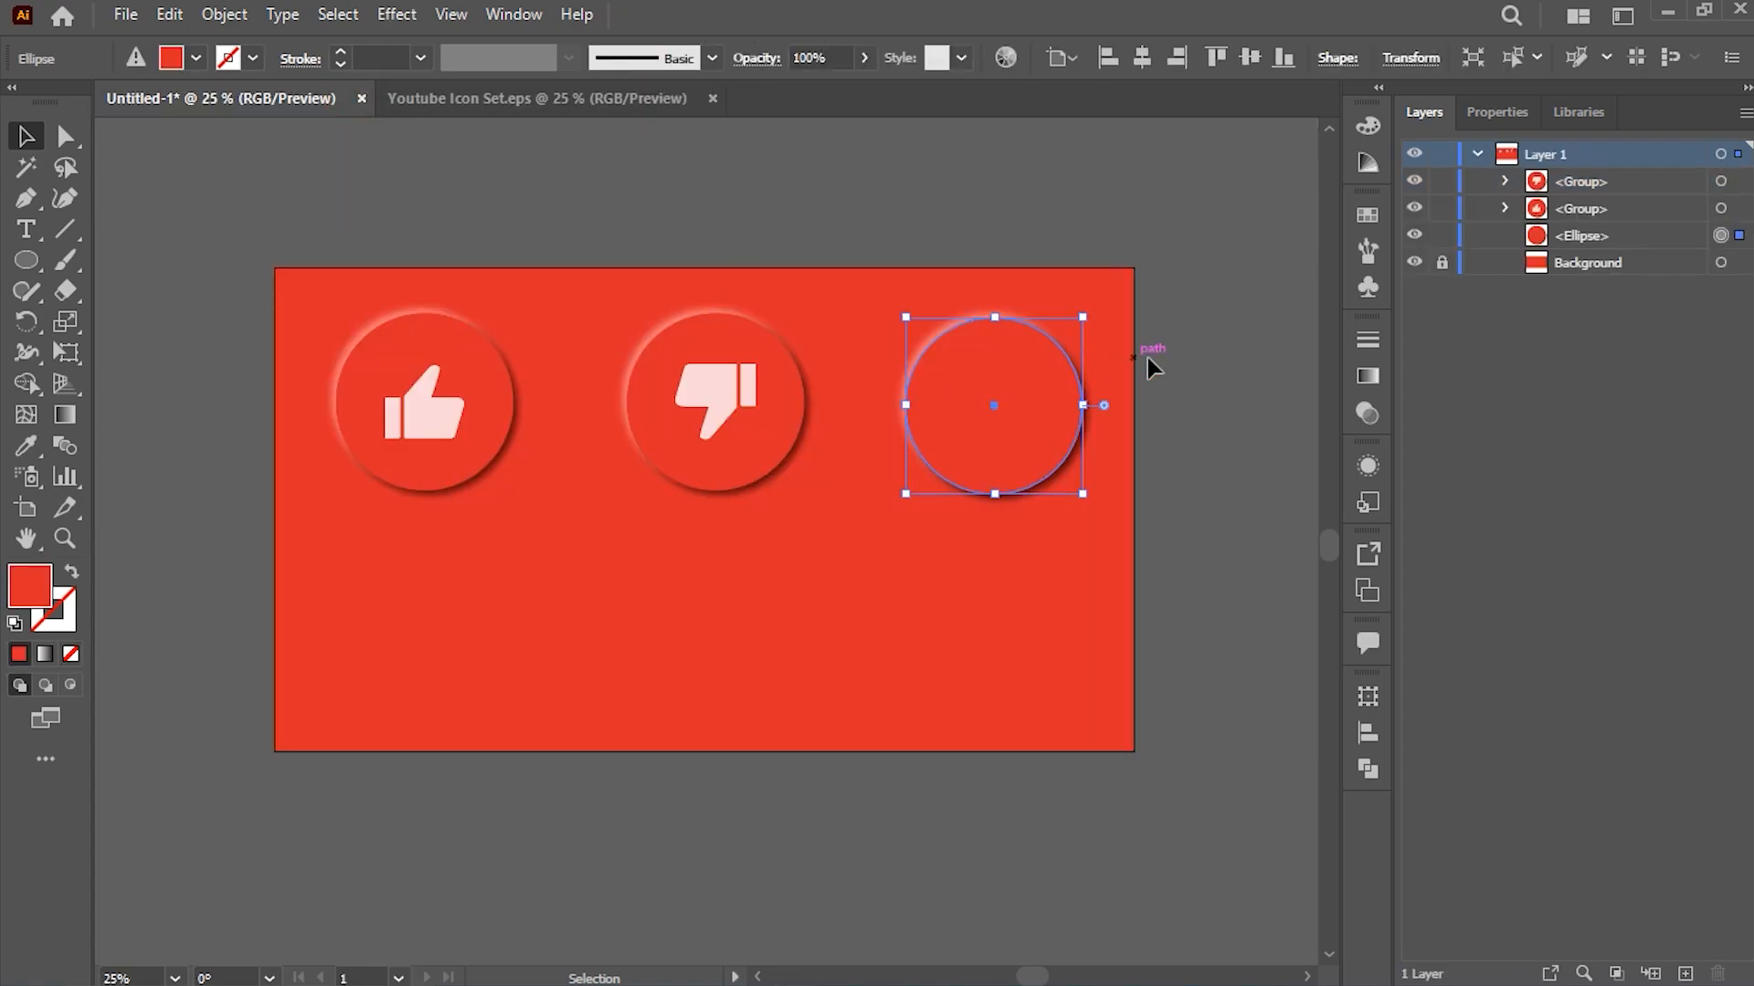
right_click(1173, 355)
click(1221, 420)
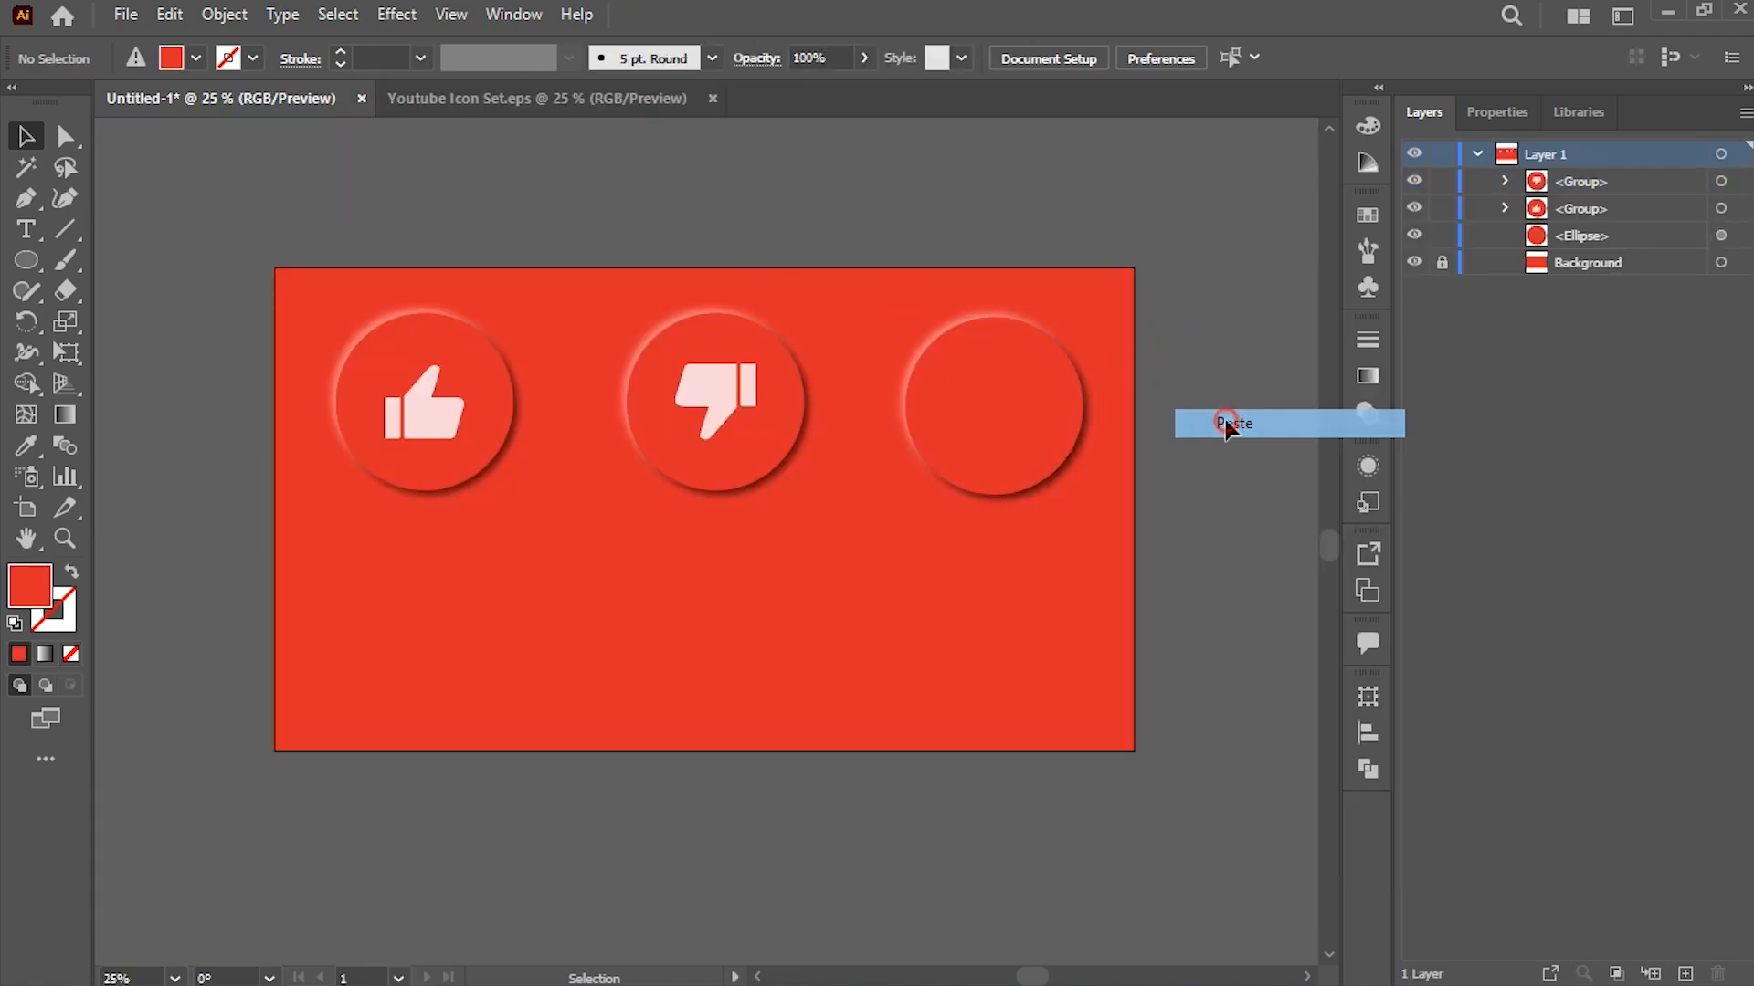
Step: Enlarge the pasted bell icon and place it in the middle of the empty right circle
drag(705, 543, 765, 442)
drag(689, 365, 986, 391)
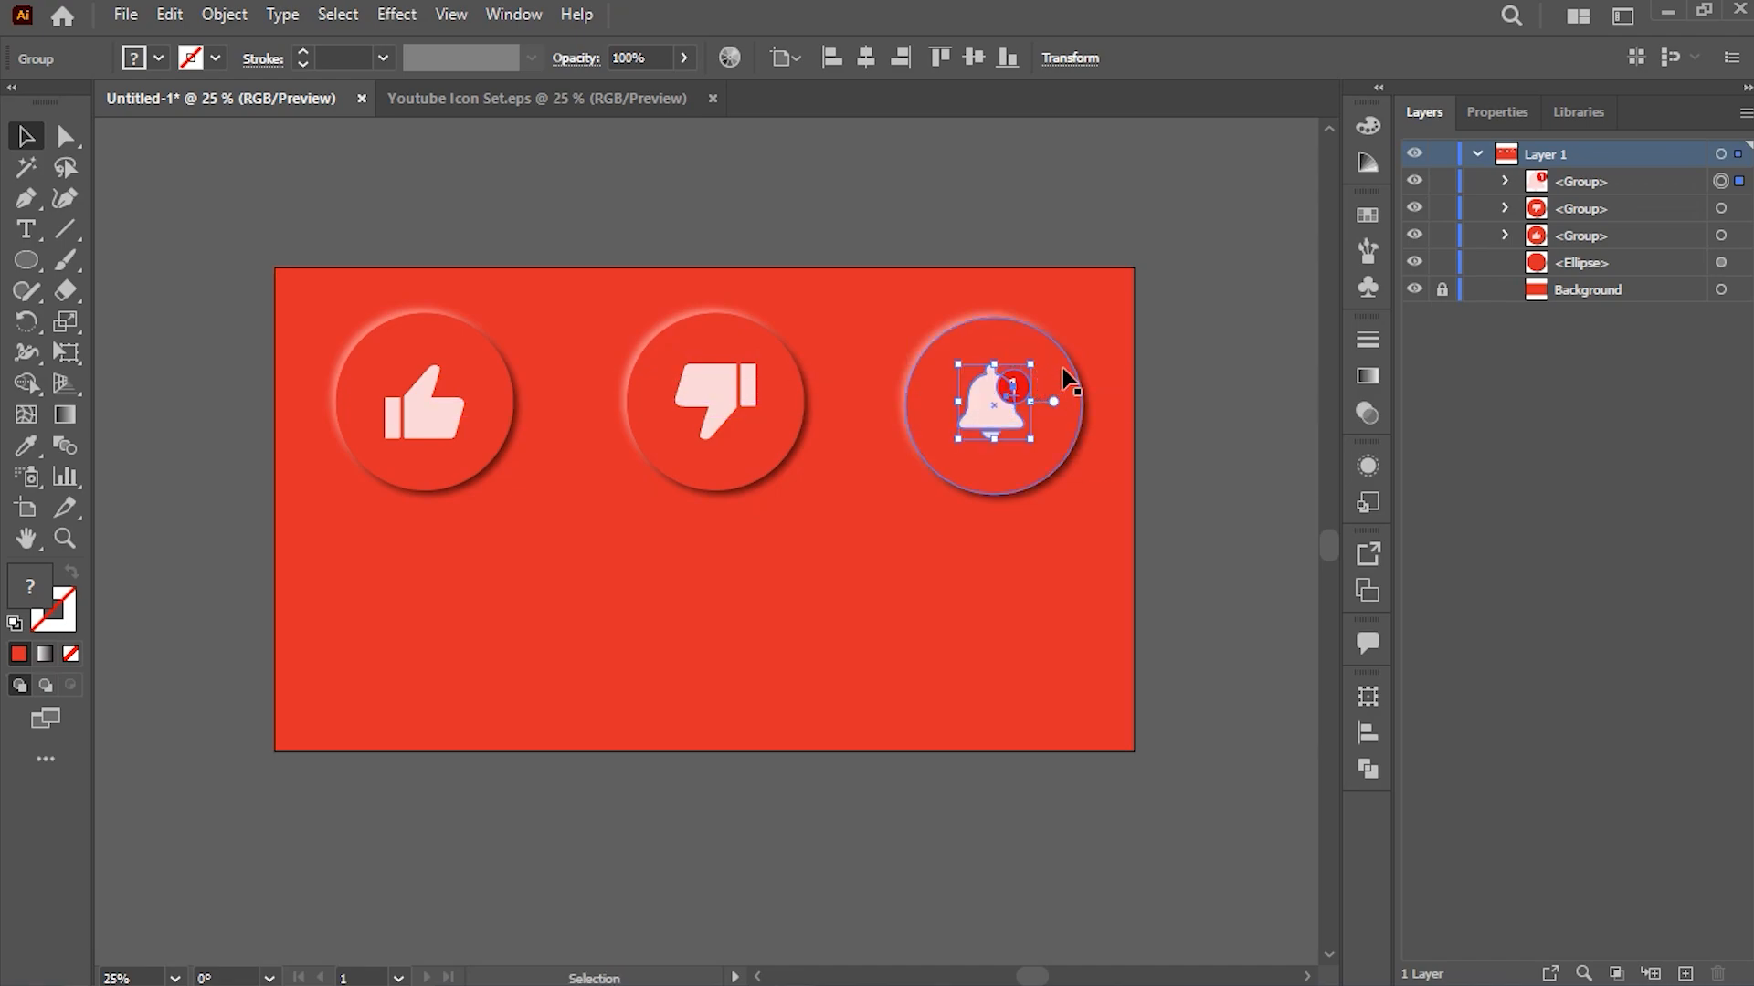
key(Down)
Step: Group the bell icon with its circle and deselect everything
shift+click(1072, 388)
right_click(1069, 376)
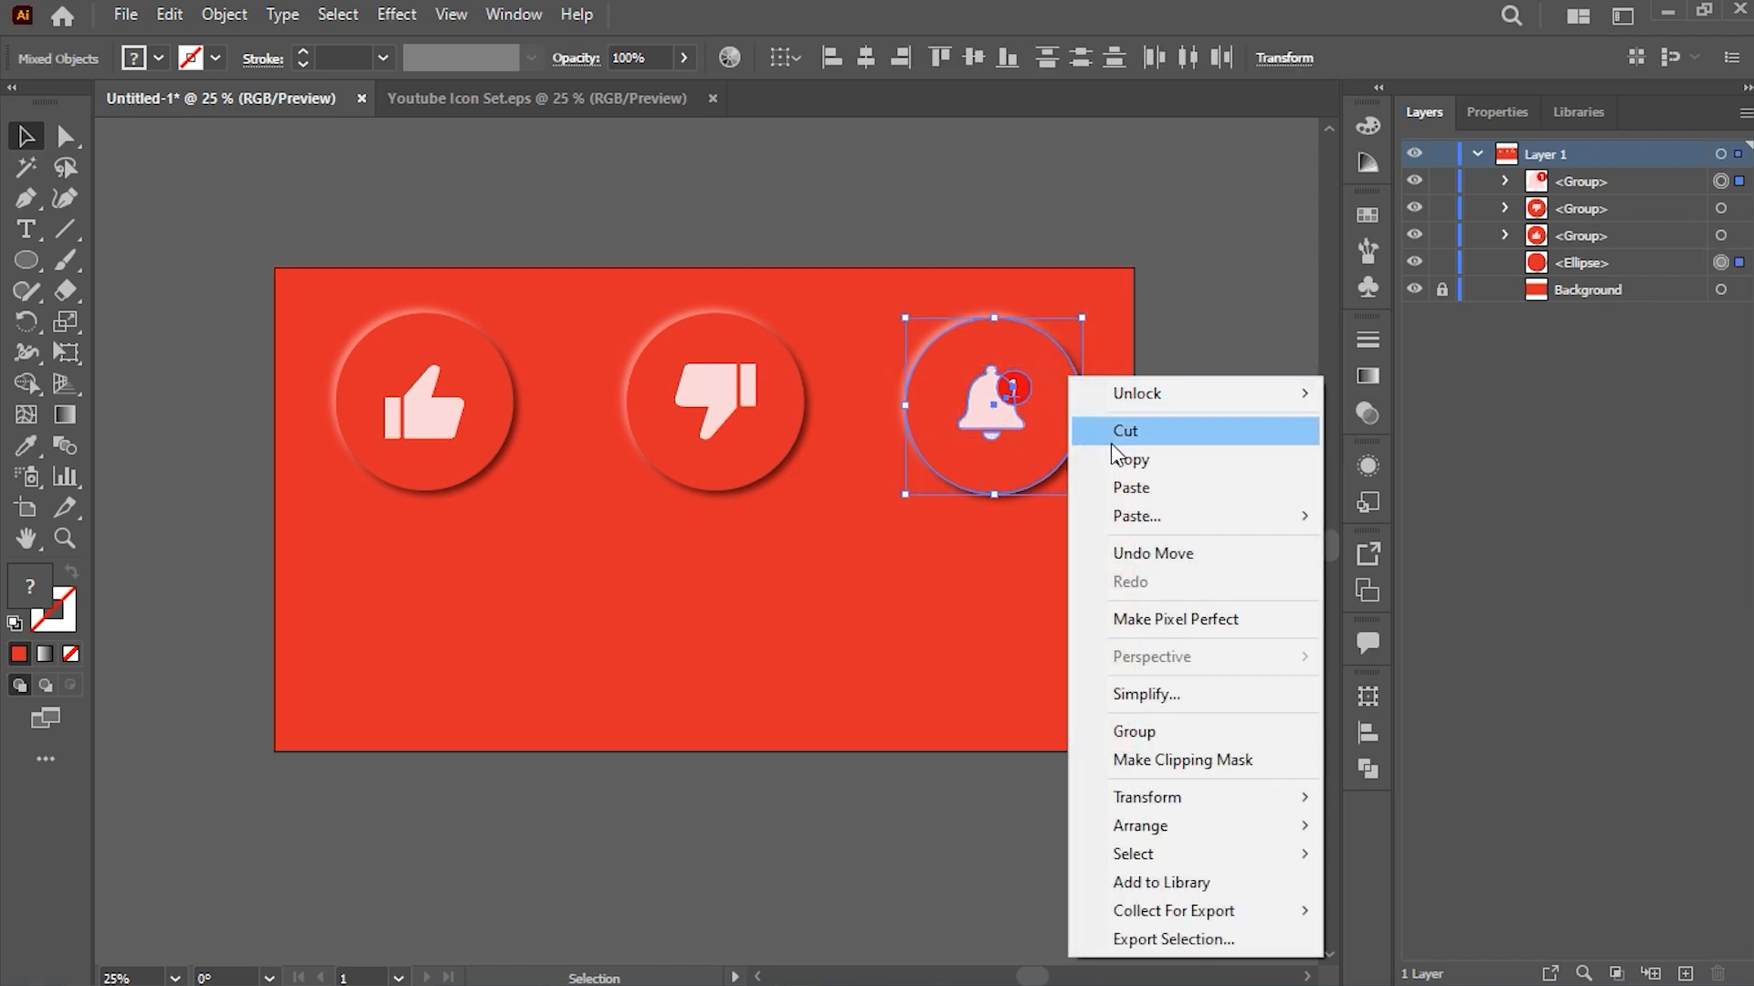
click(1208, 729)
click(1196, 630)
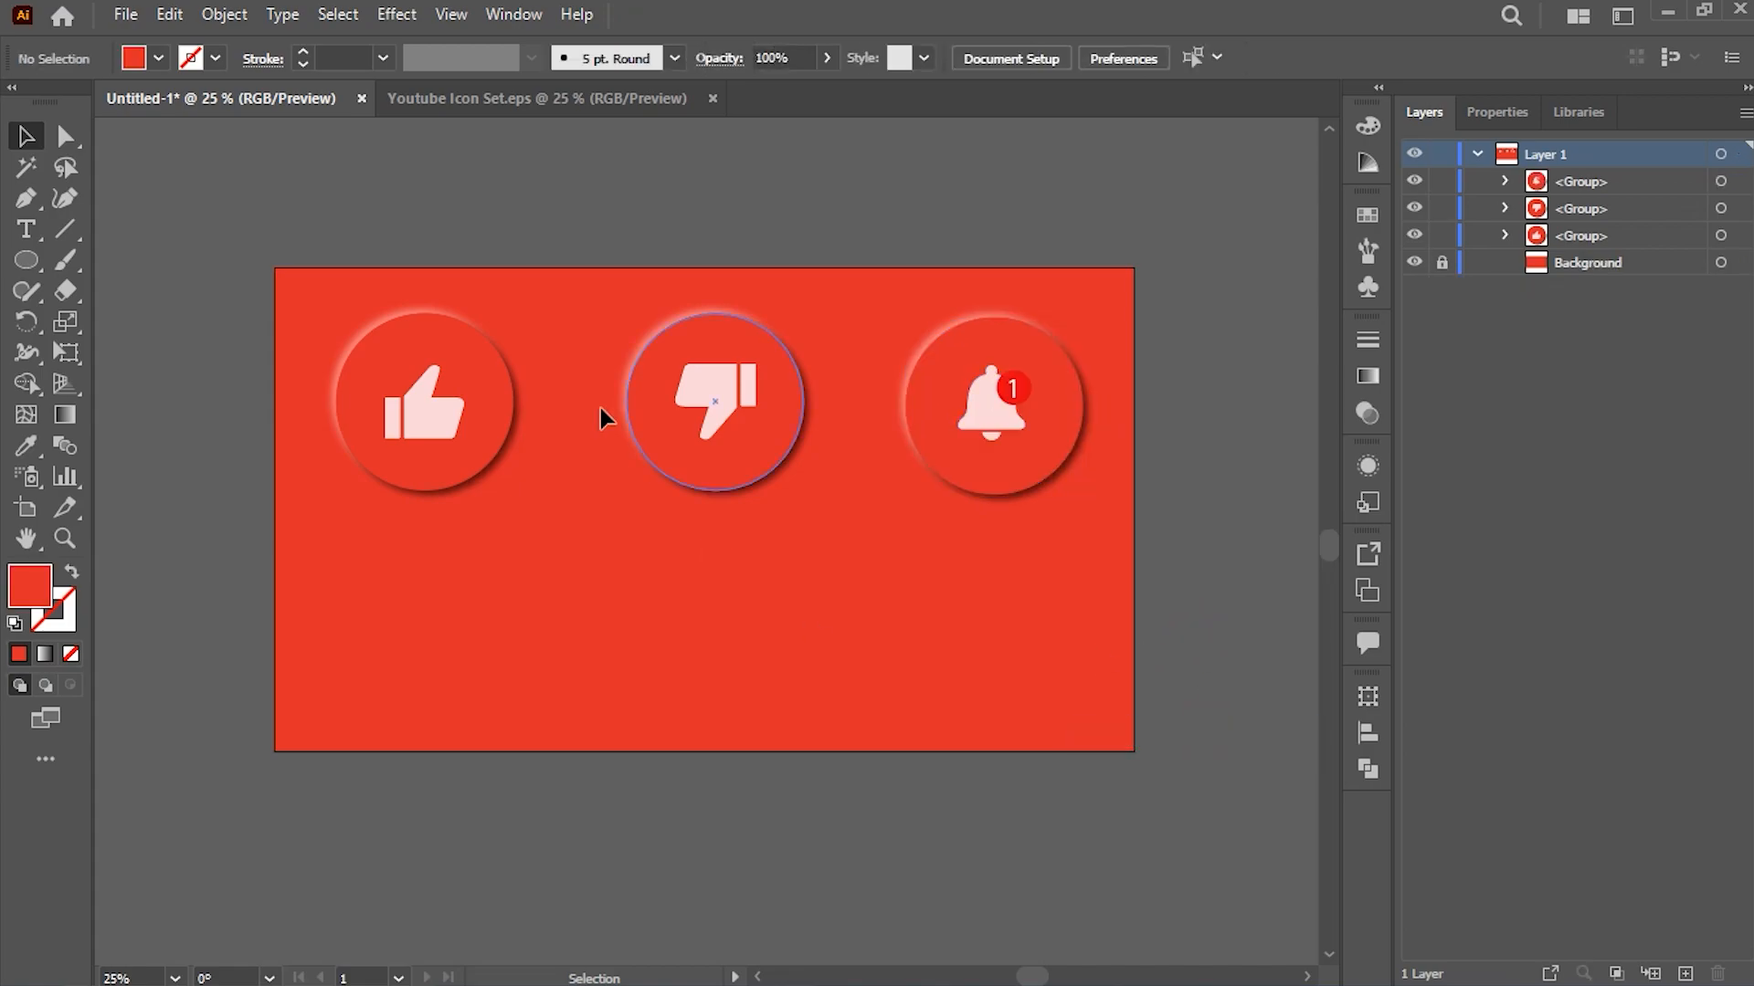
Step: Switch from the Ellipse tool to the Rectangle tool for drawing on the artboard
click(26, 263)
click(95, 263)
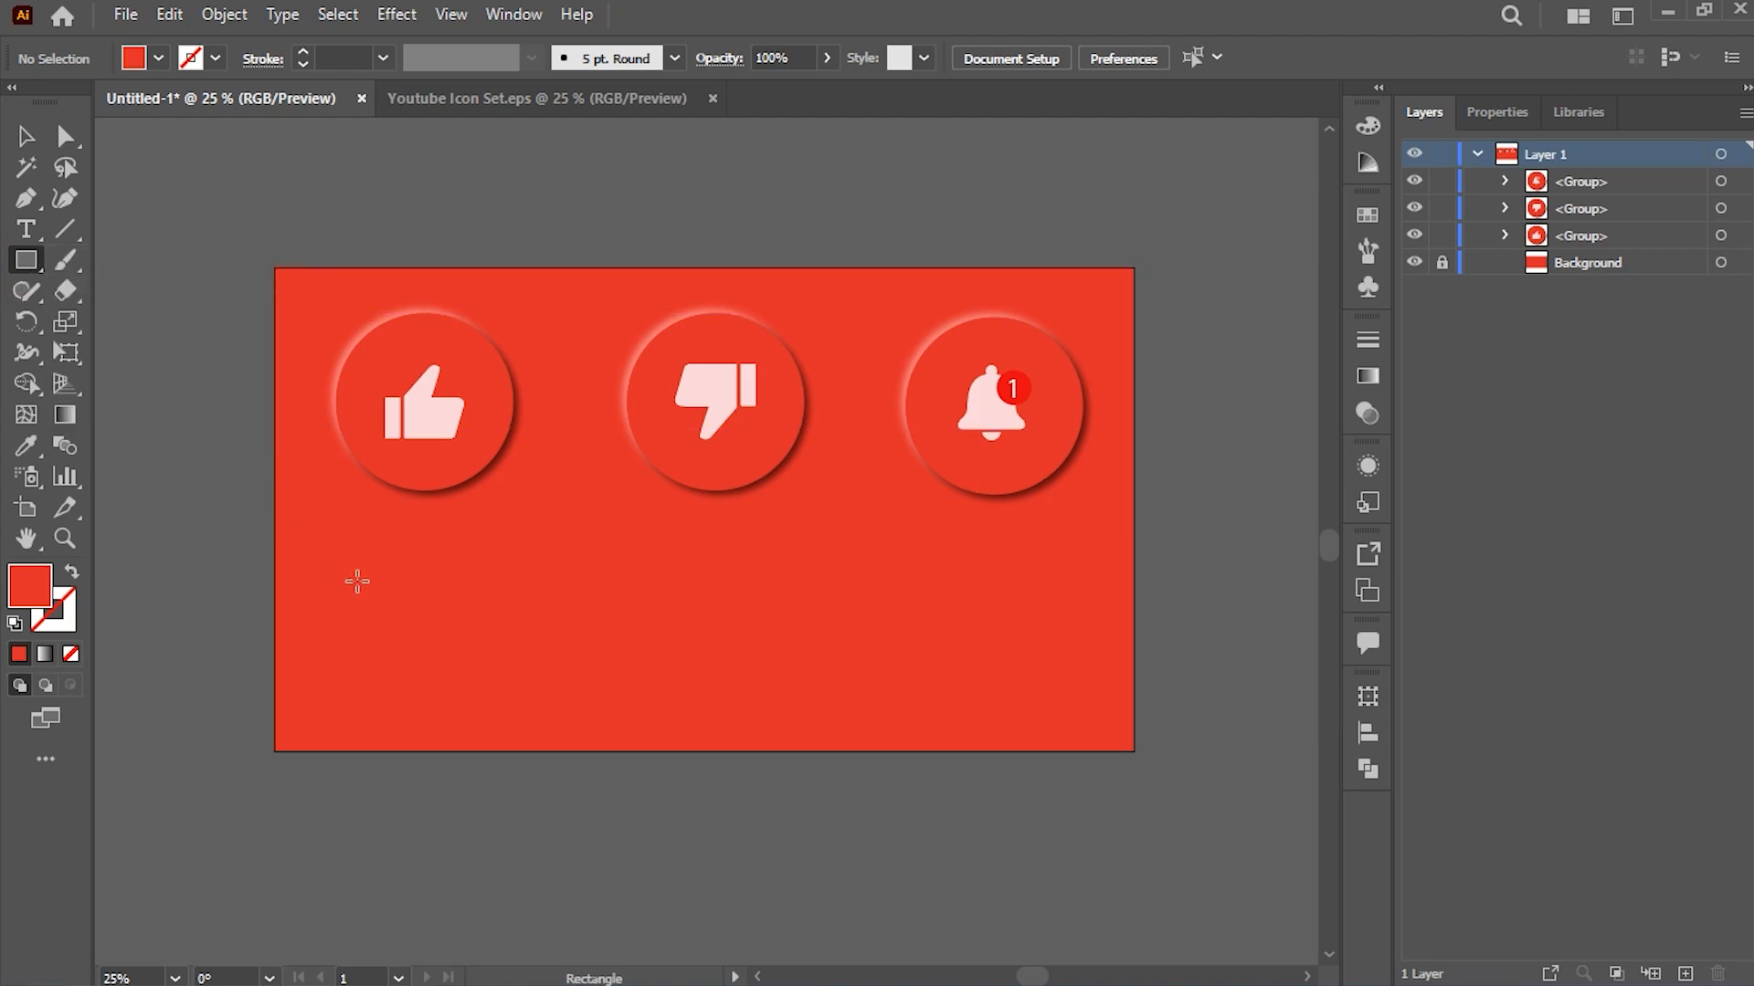